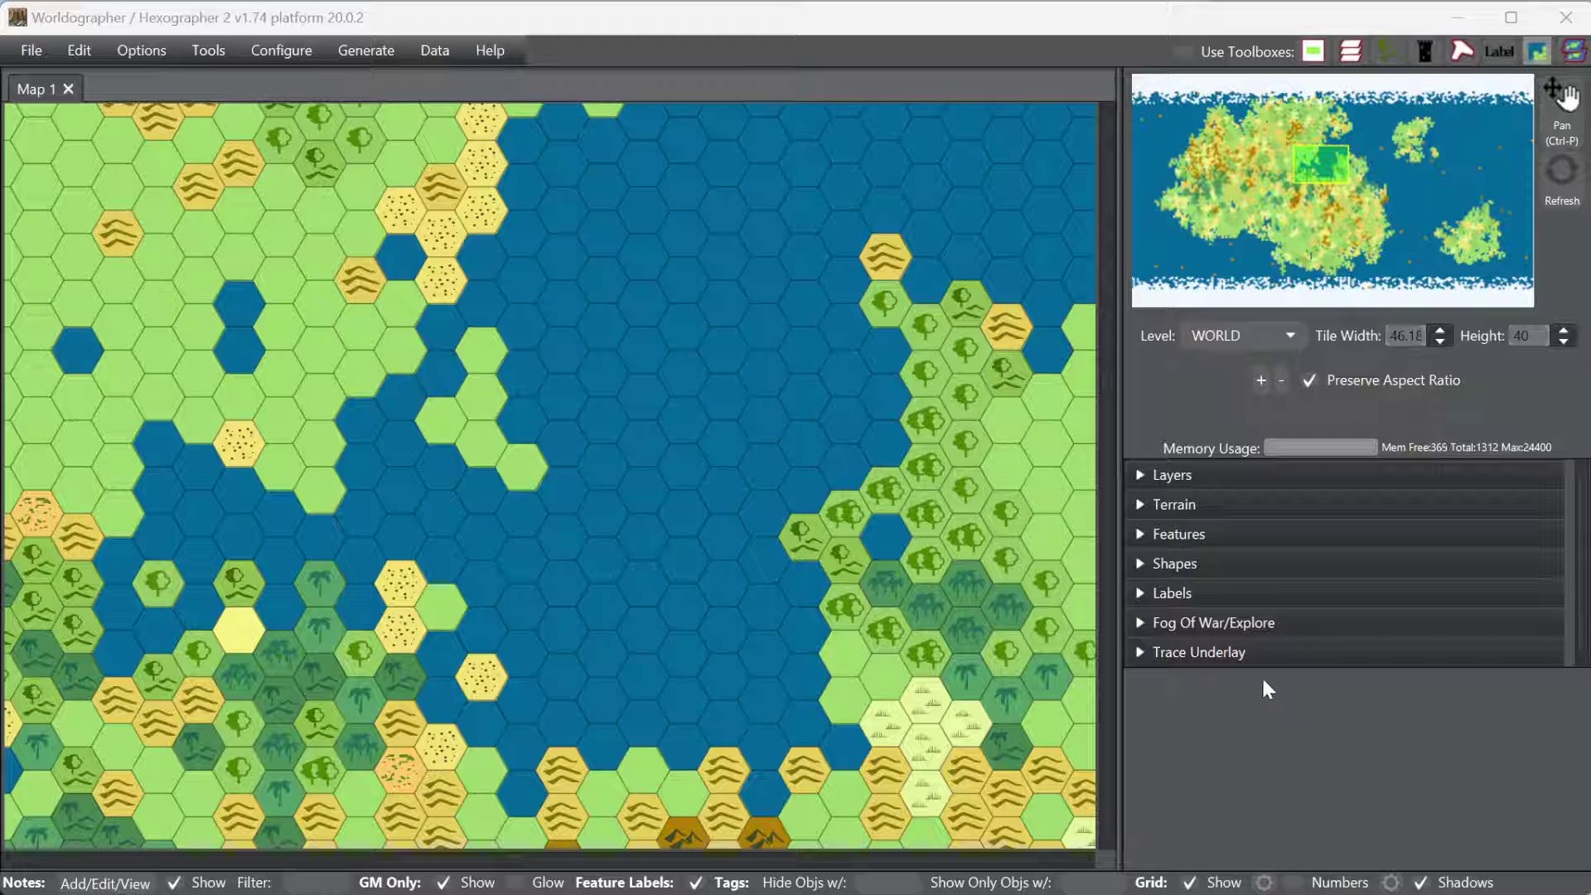
Step: Switch to the Line tool, filter terrains to Favorites and pick Water Sea
click(1143, 567)
click(1228, 614)
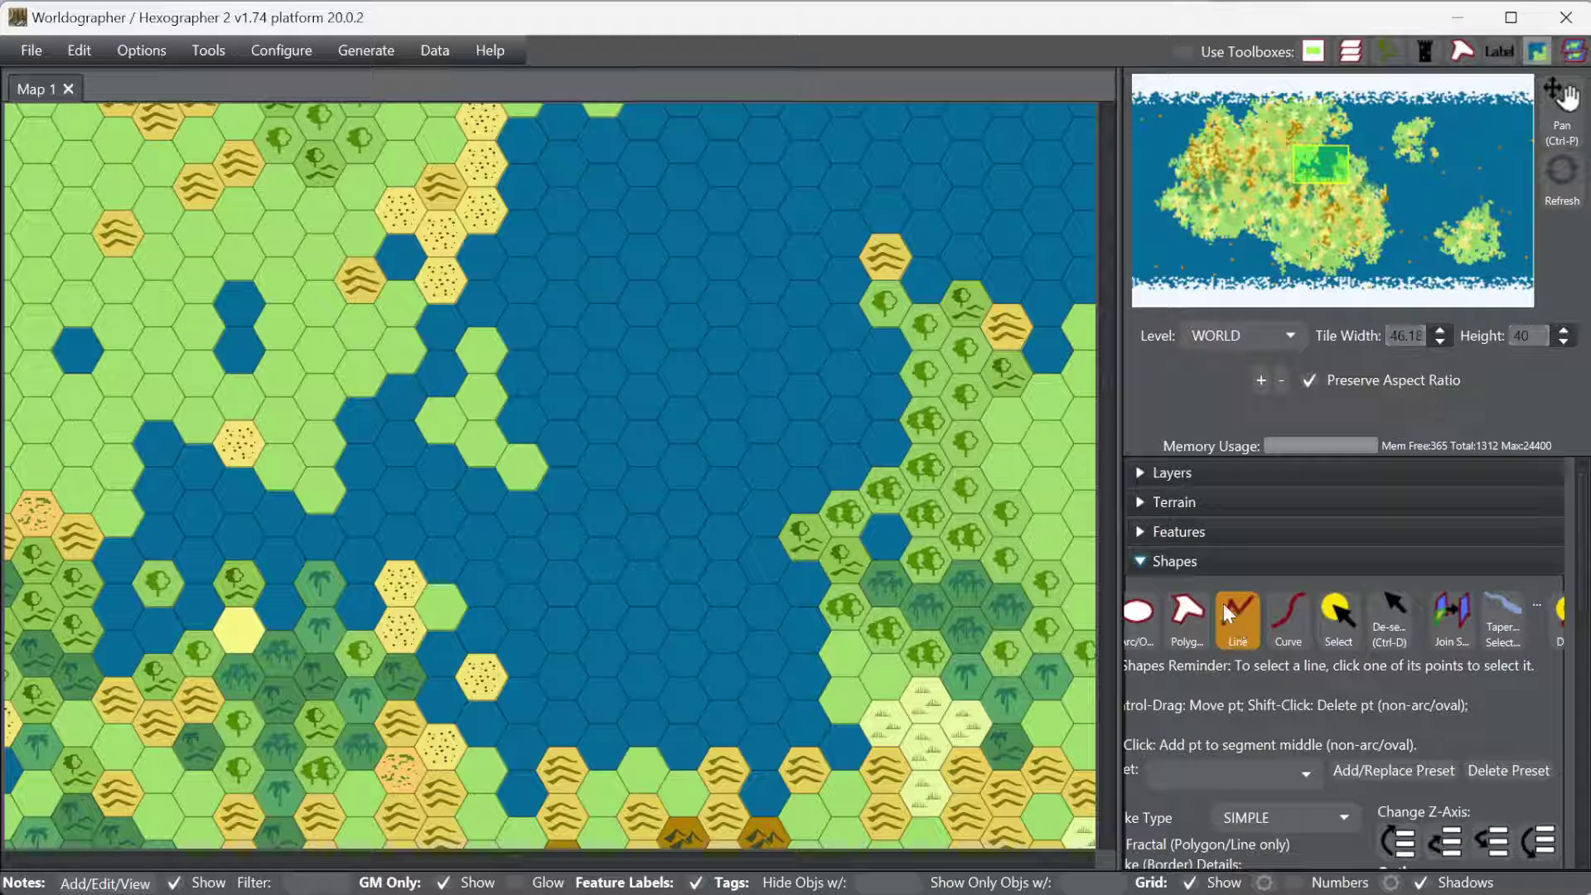
click(1185, 506)
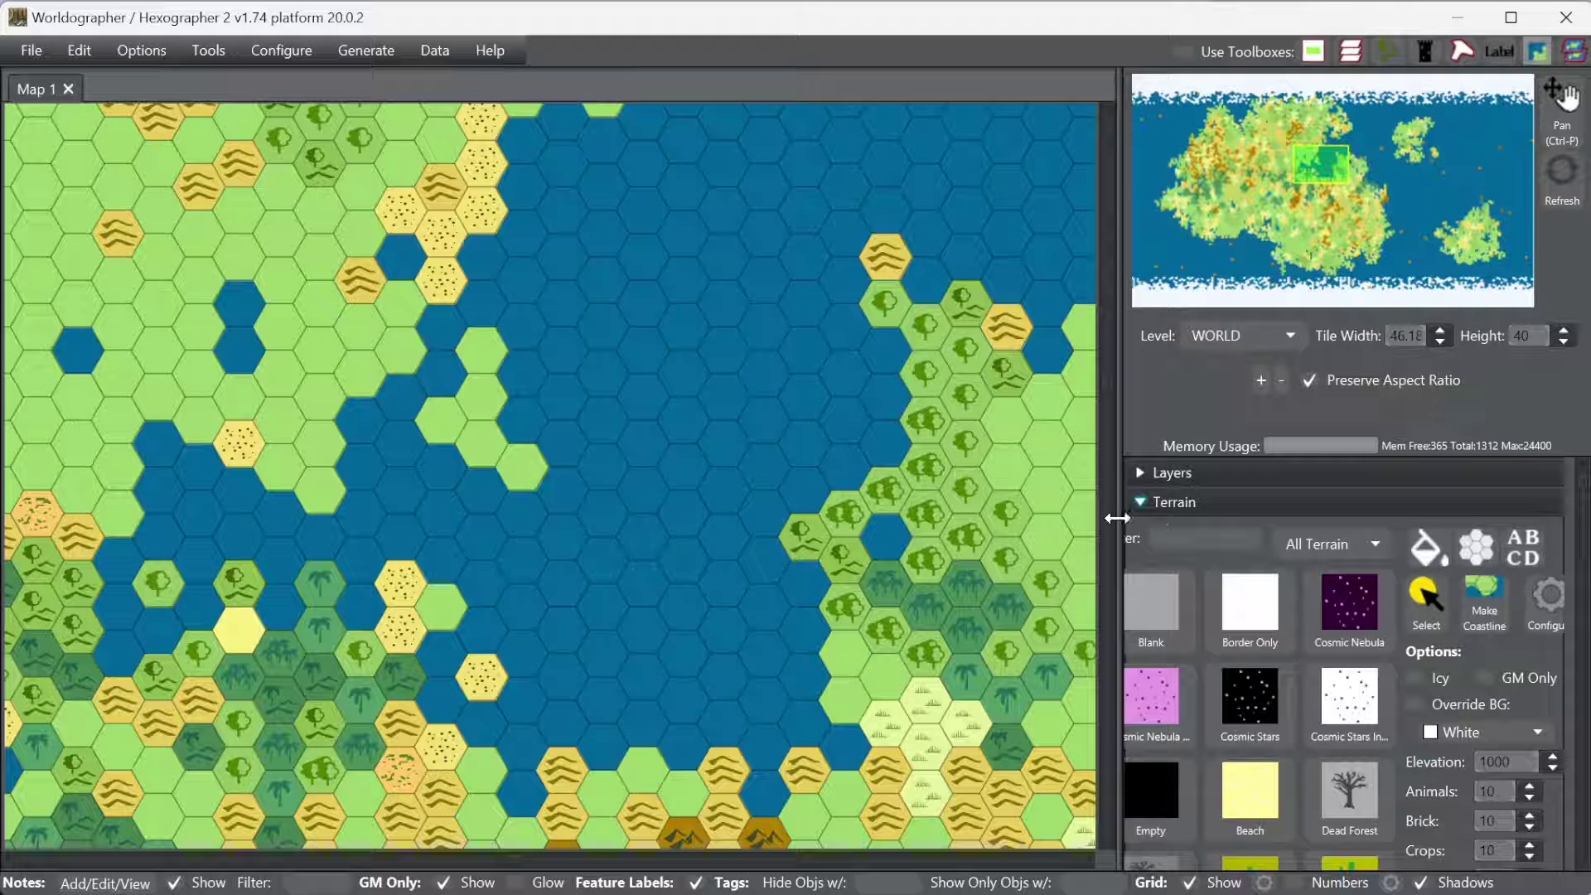
drag(1117, 518, 1016, 518)
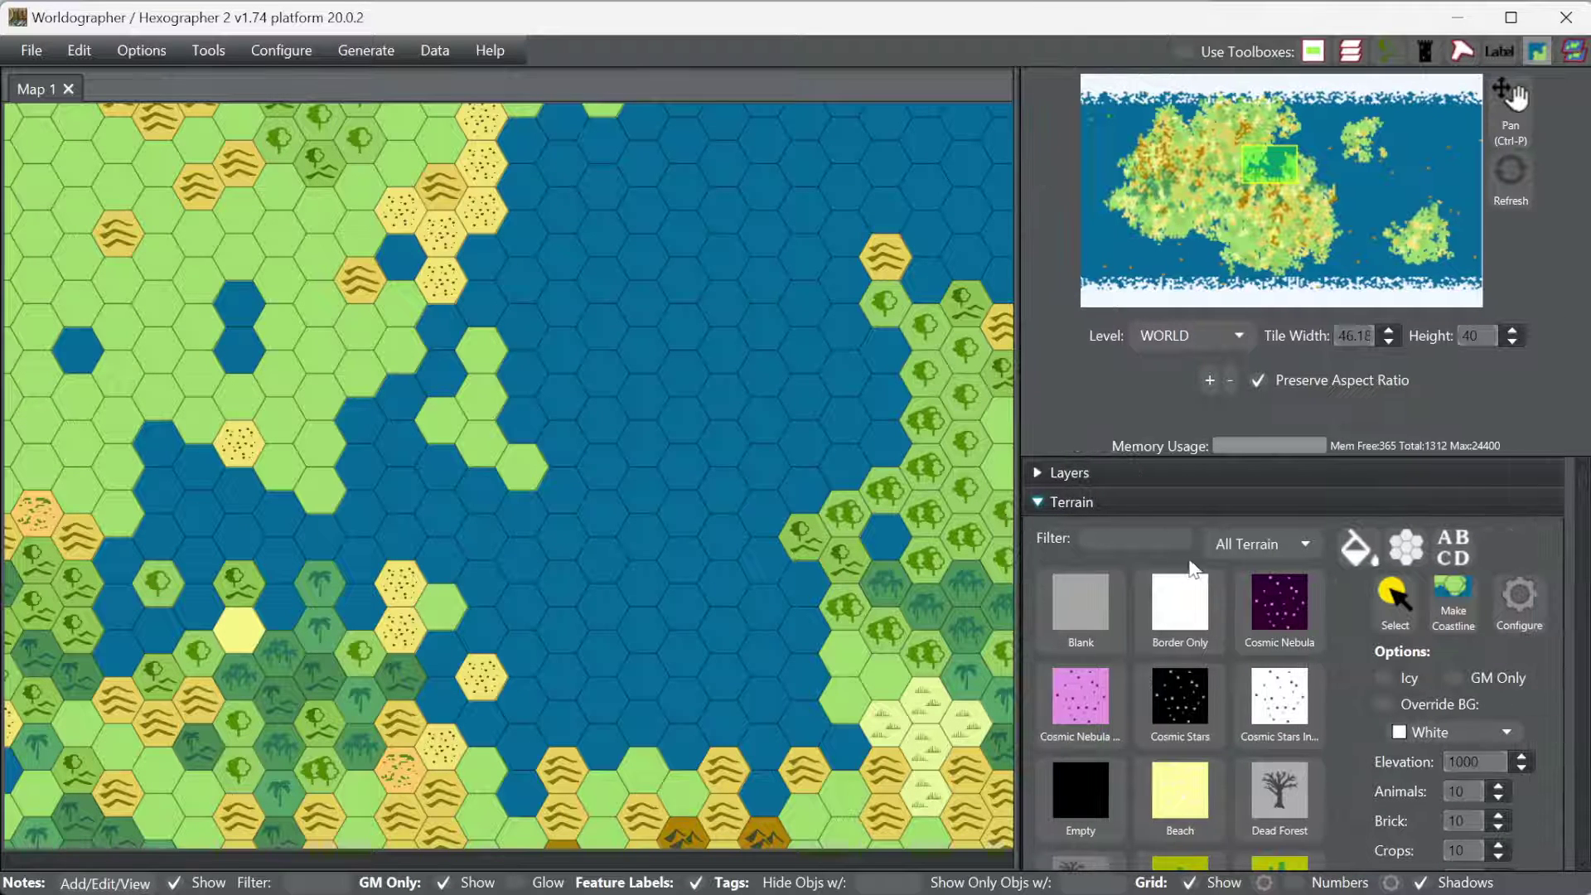
click(1267, 545)
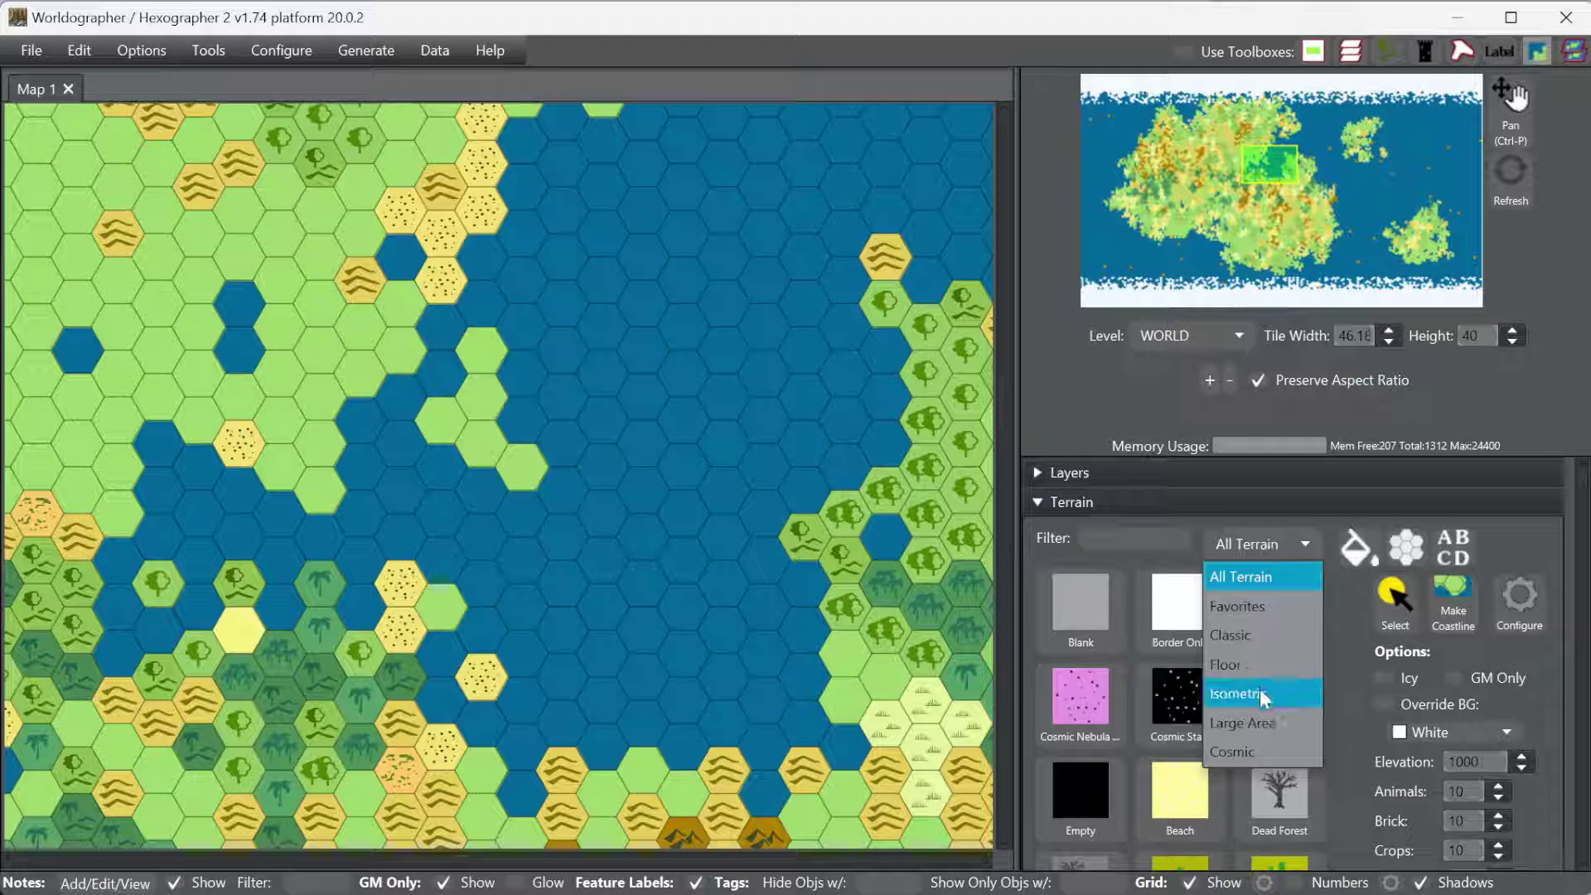
click(1256, 605)
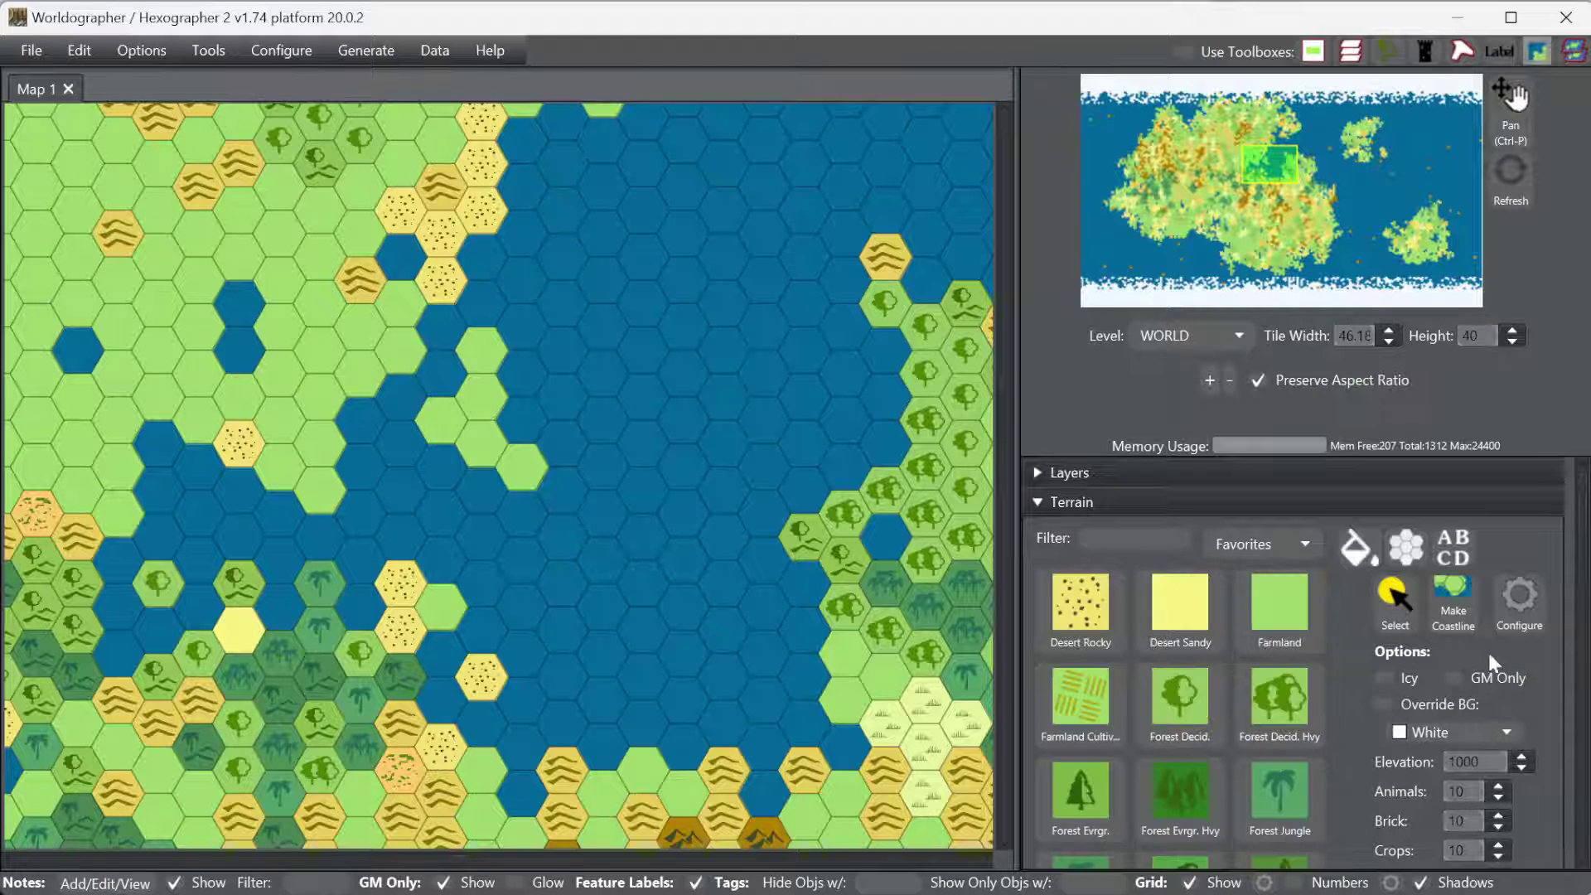
drag(1583, 489, 1578, 816)
click(1082, 663)
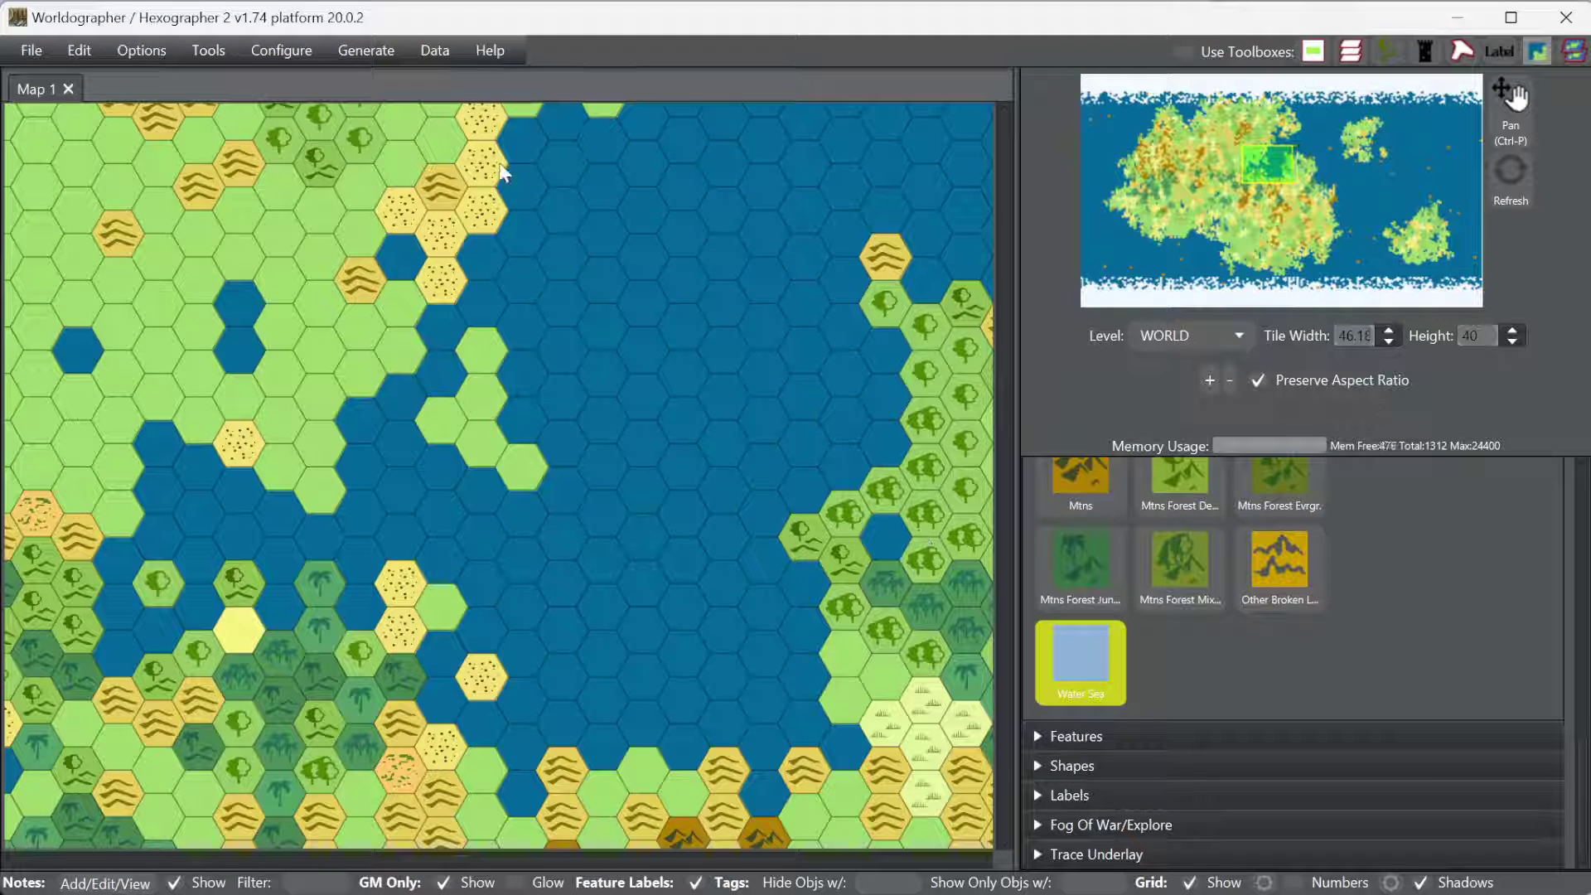
Step: Paint Water Sea shallows along the northern, western and southwestern coastlines
click(563, 126)
drag(521, 175, 511, 236)
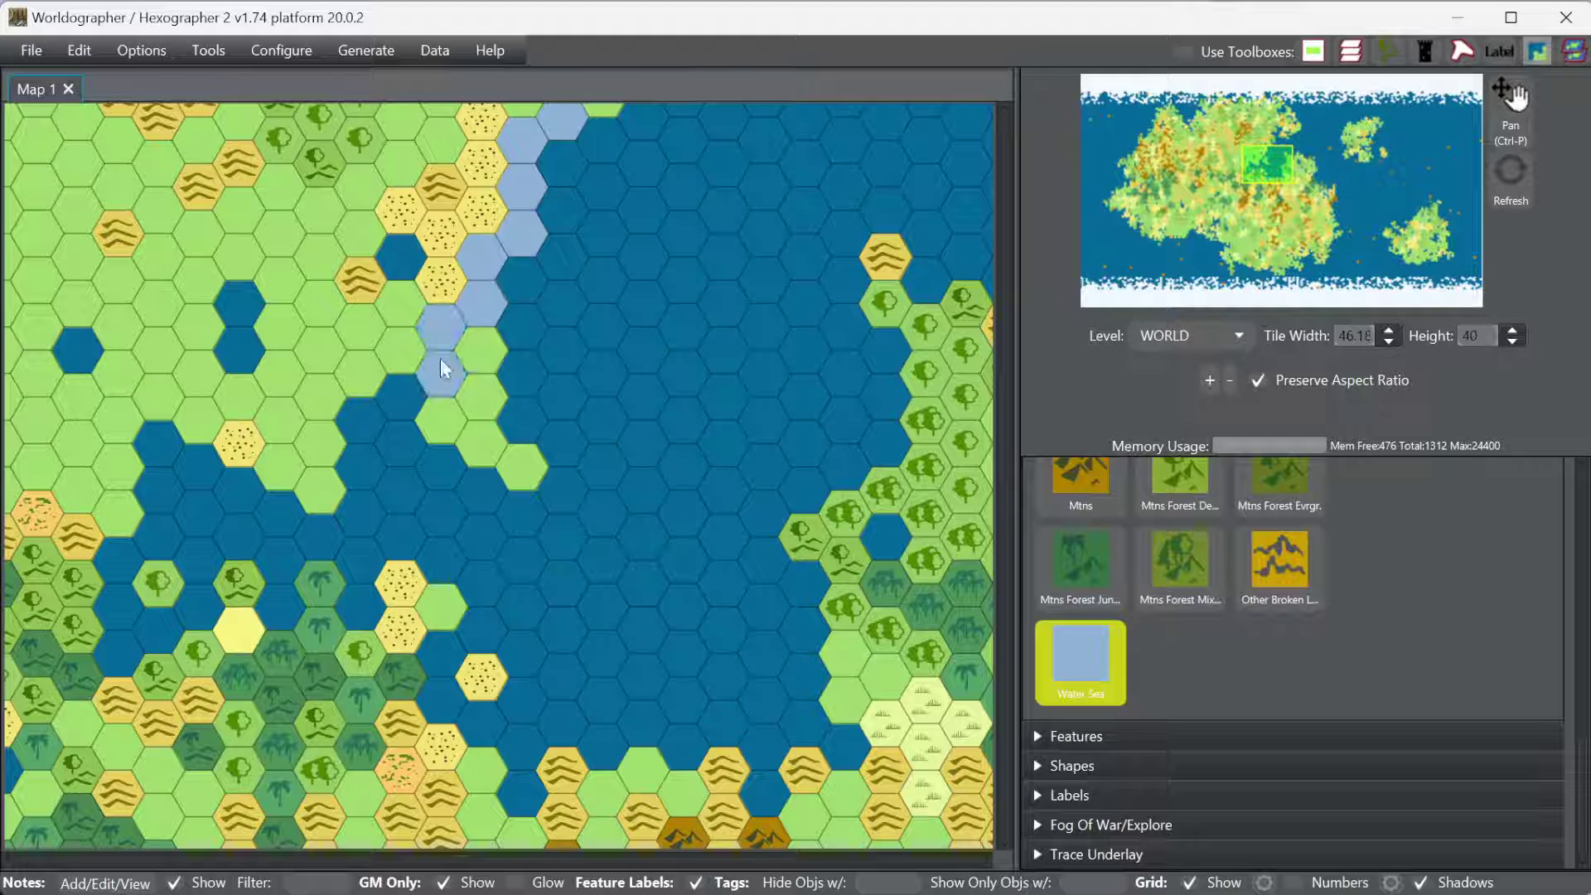
drag(403, 376, 385, 405)
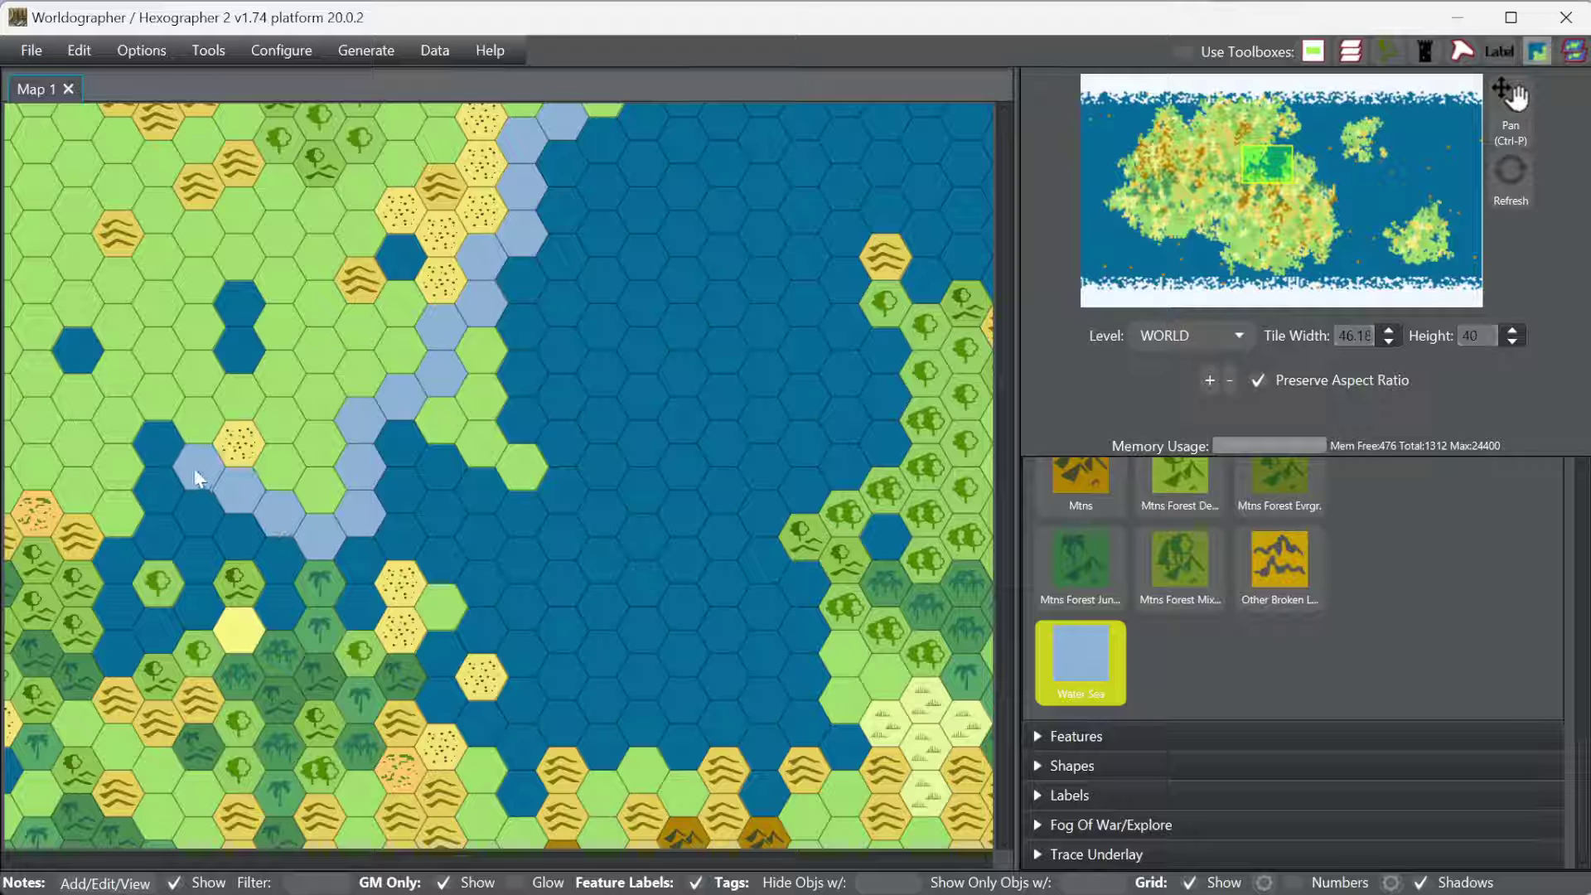
drag(191, 467, 164, 450)
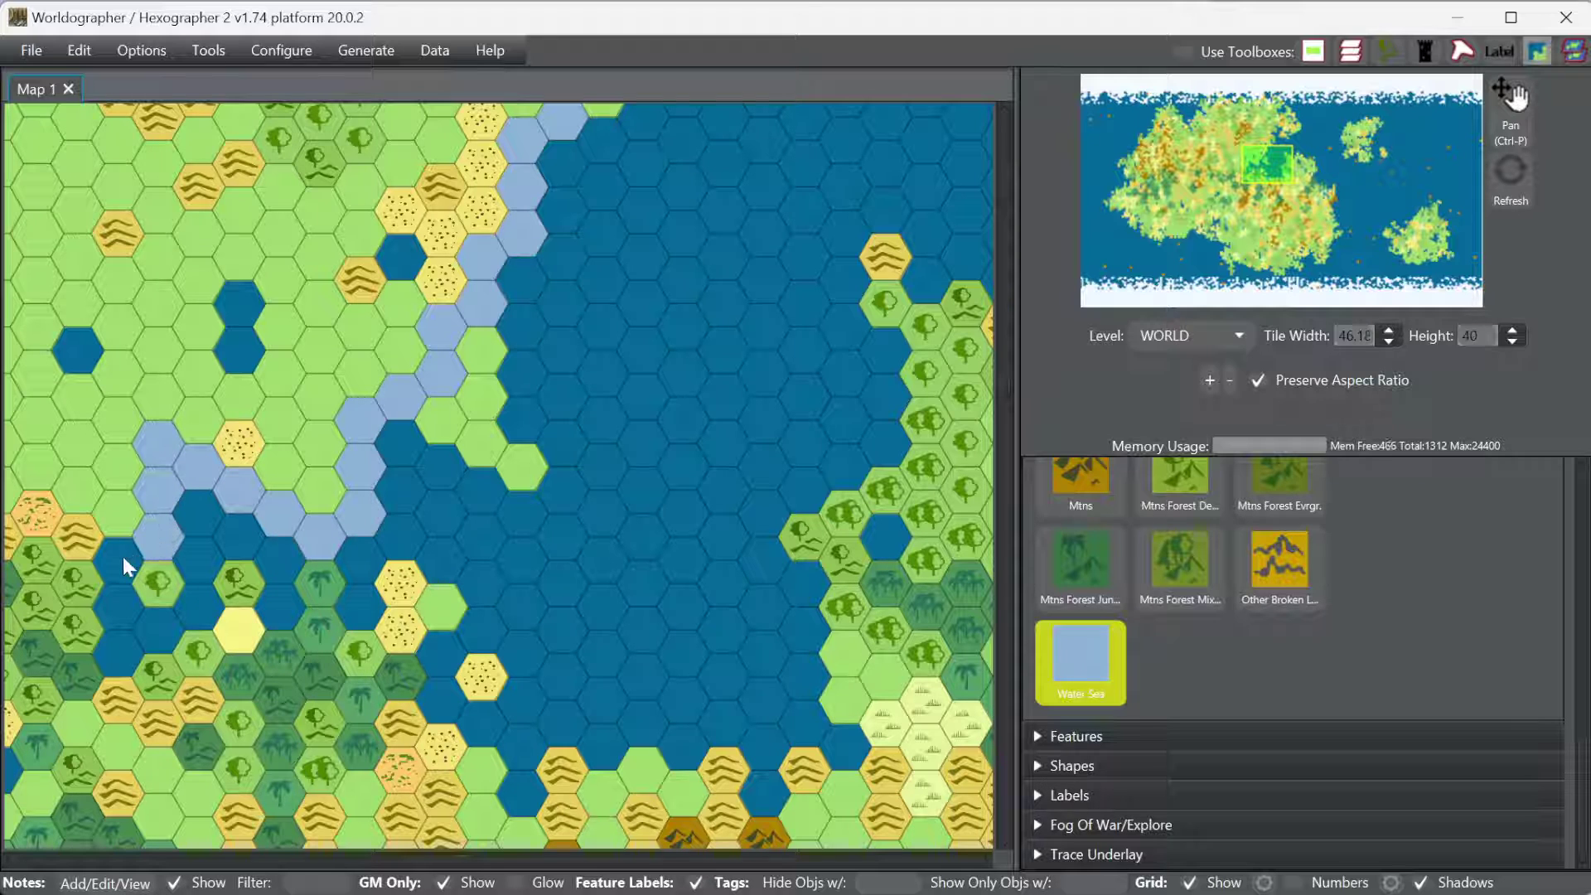
drag(141, 634, 182, 618)
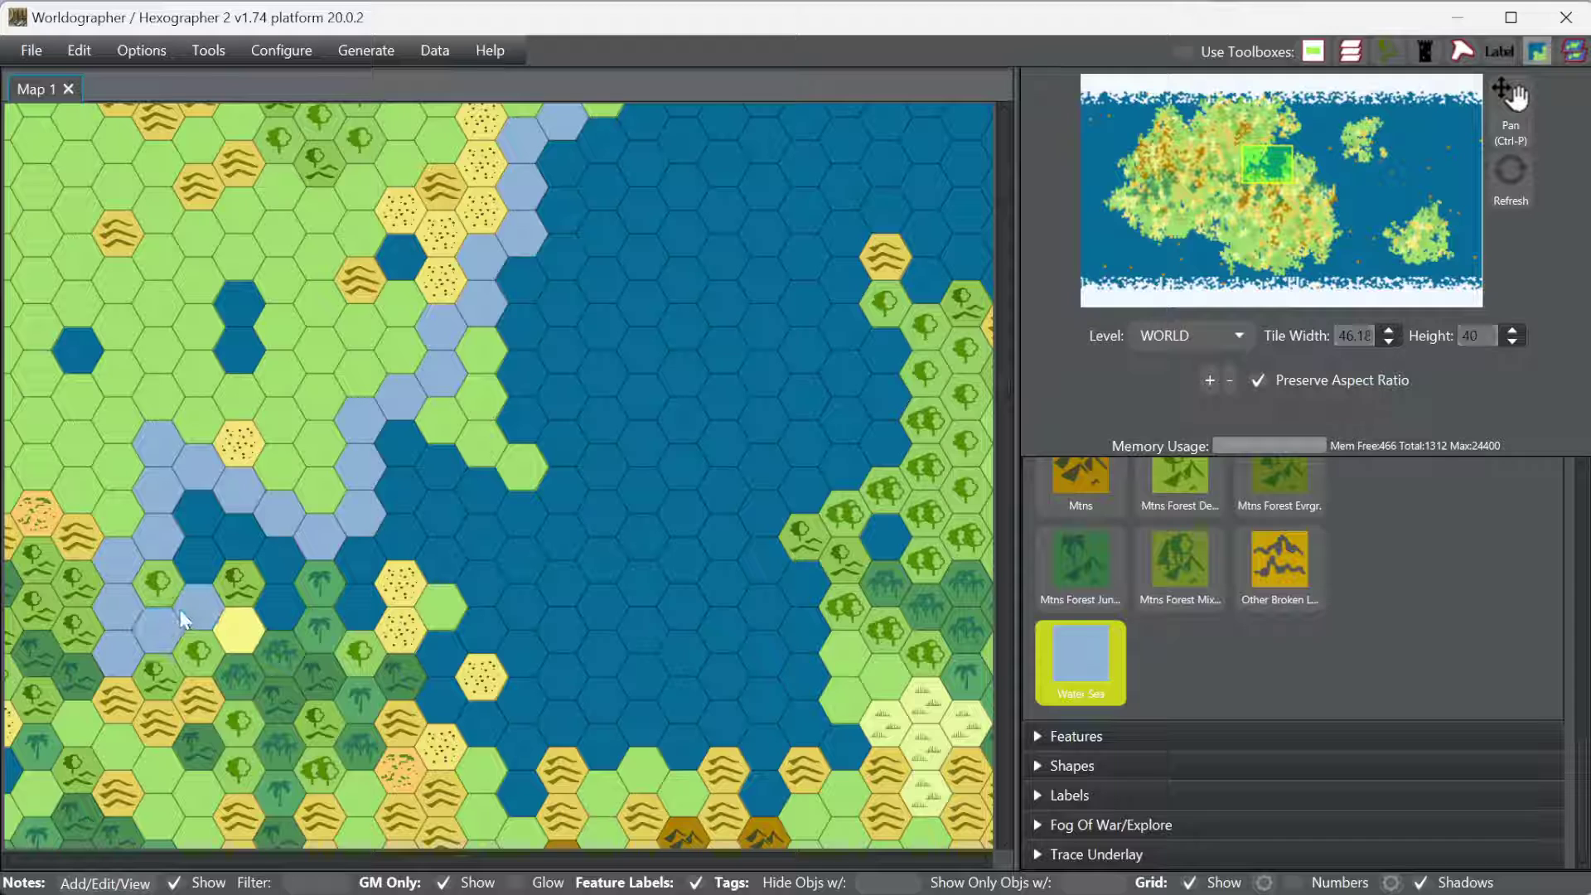
click(189, 559)
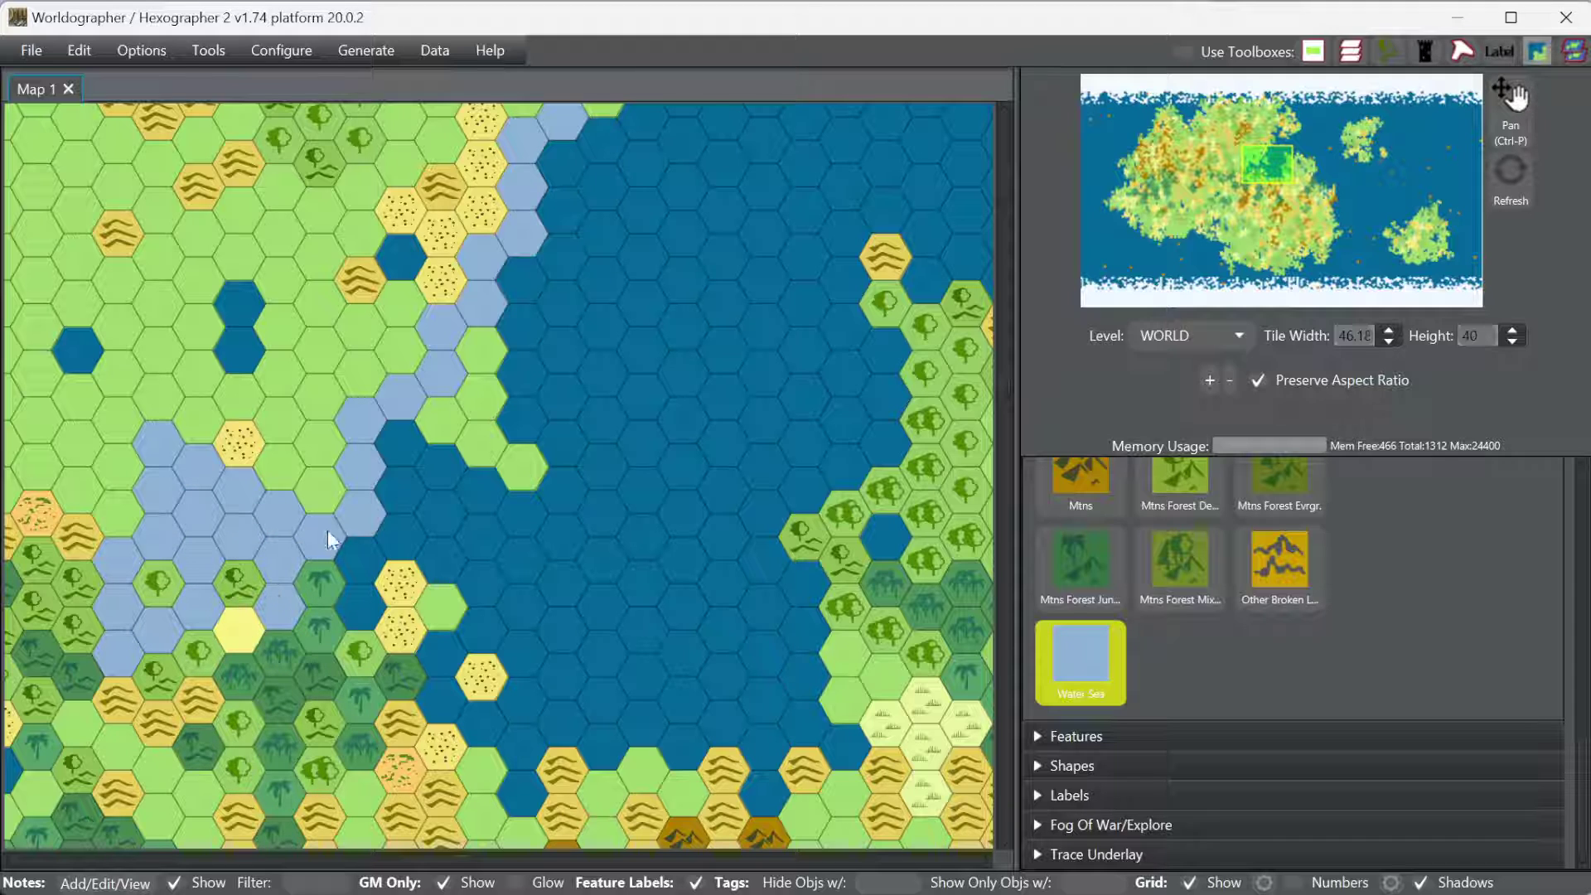
mouse_move(359, 550)
mouse_down()
mouse_move(361, 590)
mouse_move(384, 537)
mouse_up()
mouse_move(479, 610)
mouse_down()
mouse_move(439, 679)
mouse_move(466, 708)
mouse_up()
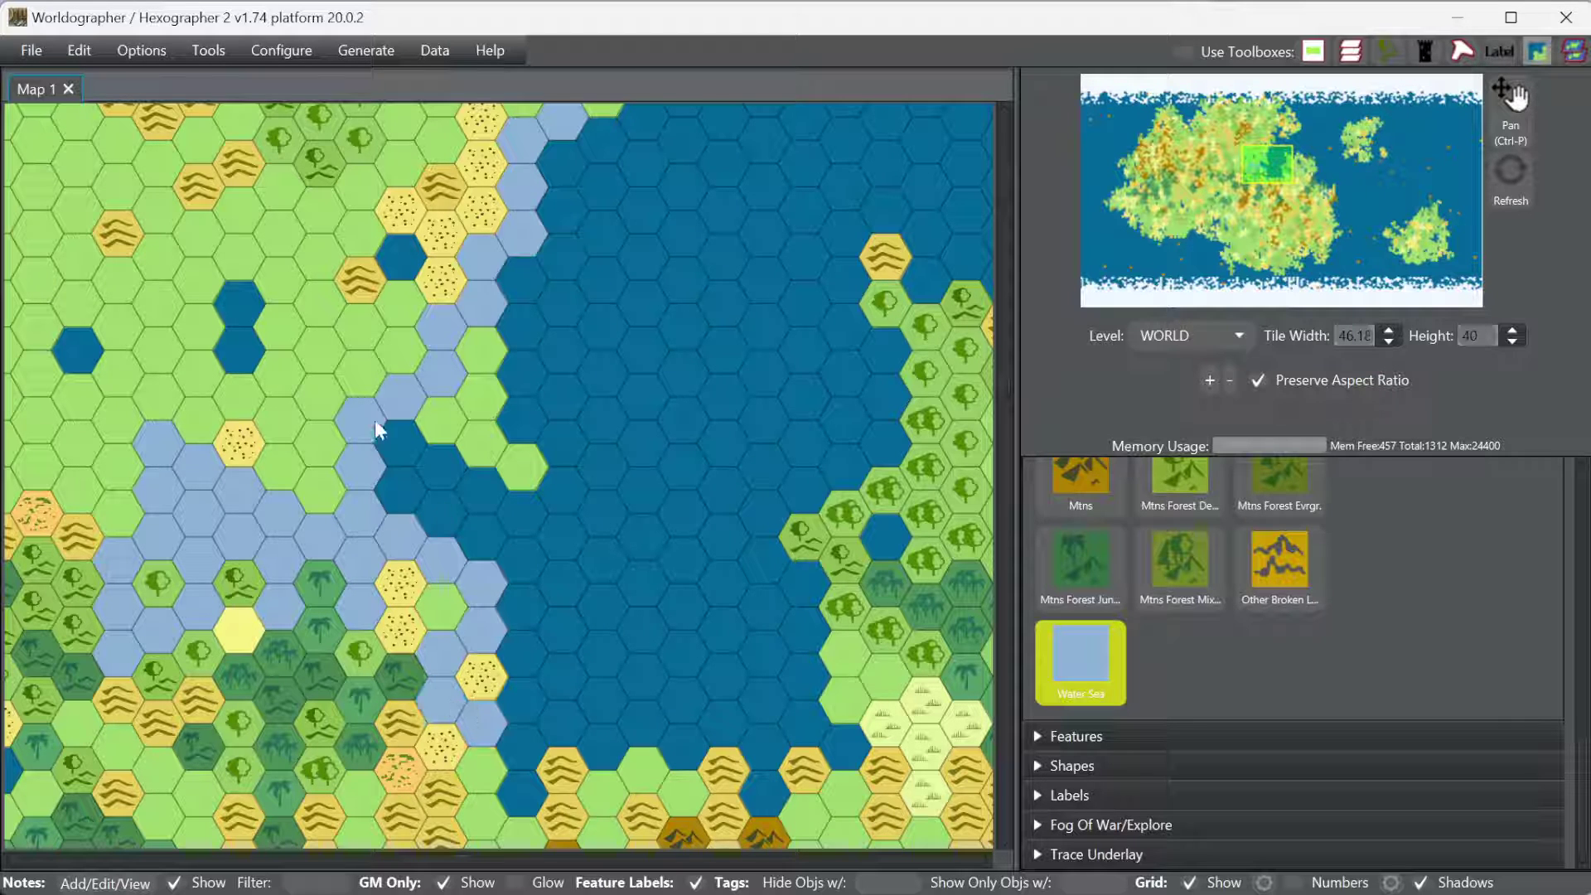
Step: Paint shallows along the peninsula, south, east and northeast shores, plus the inland lakes
mouse_move(377, 438)
mouse_down()
mouse_move(514, 504)
mouse_move(559, 489)
mouse_move(555, 446)
mouse_move(525, 421)
mouse_move(524, 356)
mouse_up()
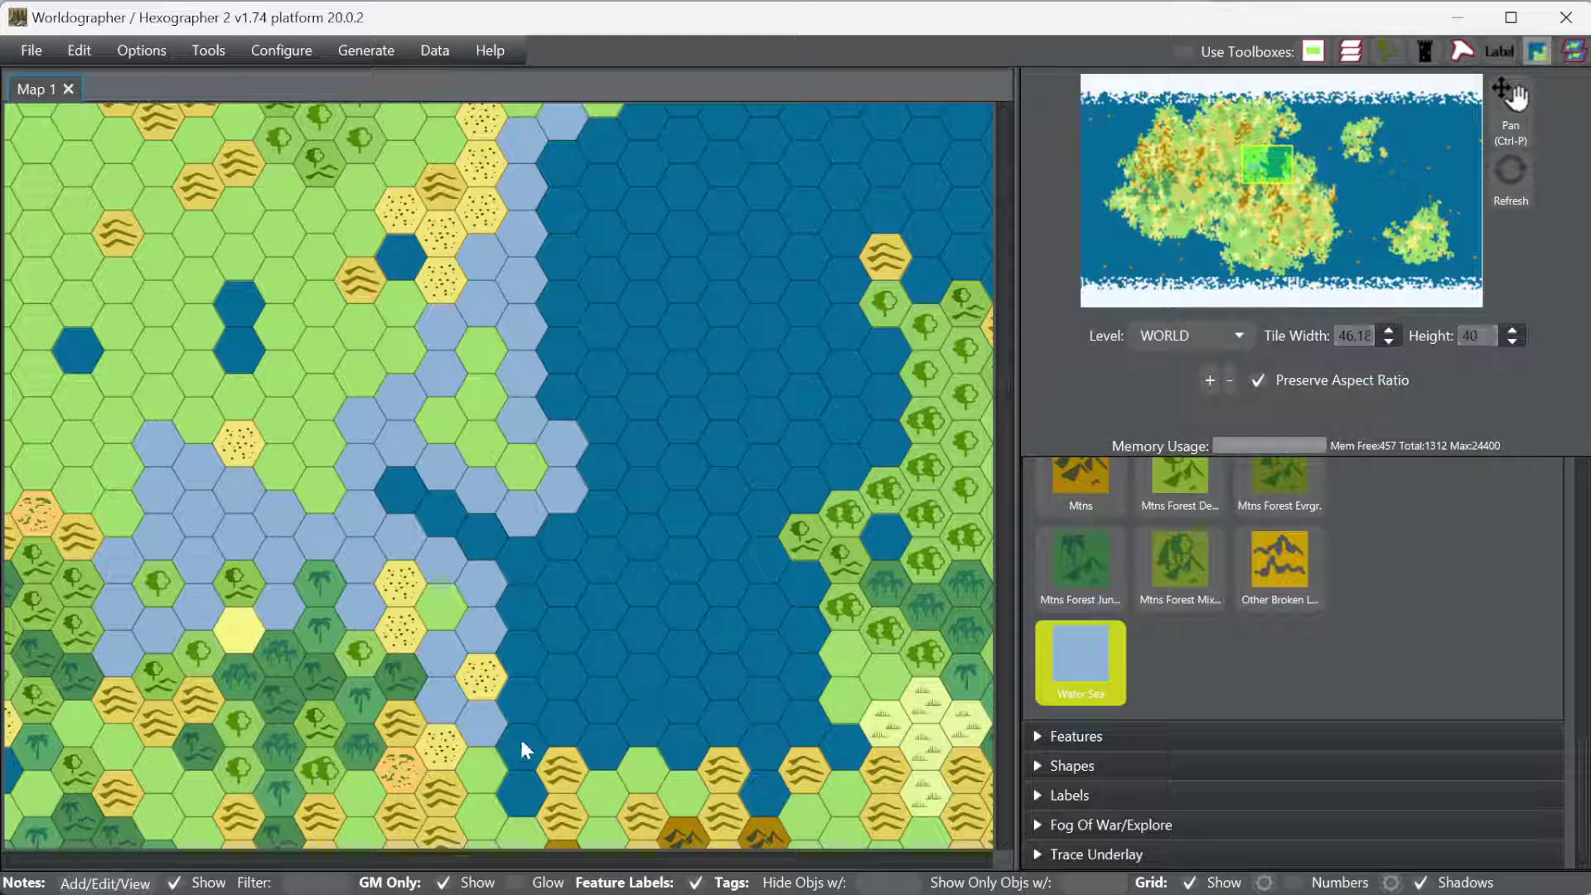
mouse_move(519, 731)
mouse_down()
mouse_move(524, 776)
mouse_move(536, 733)
mouse_move(597, 734)
mouse_up()
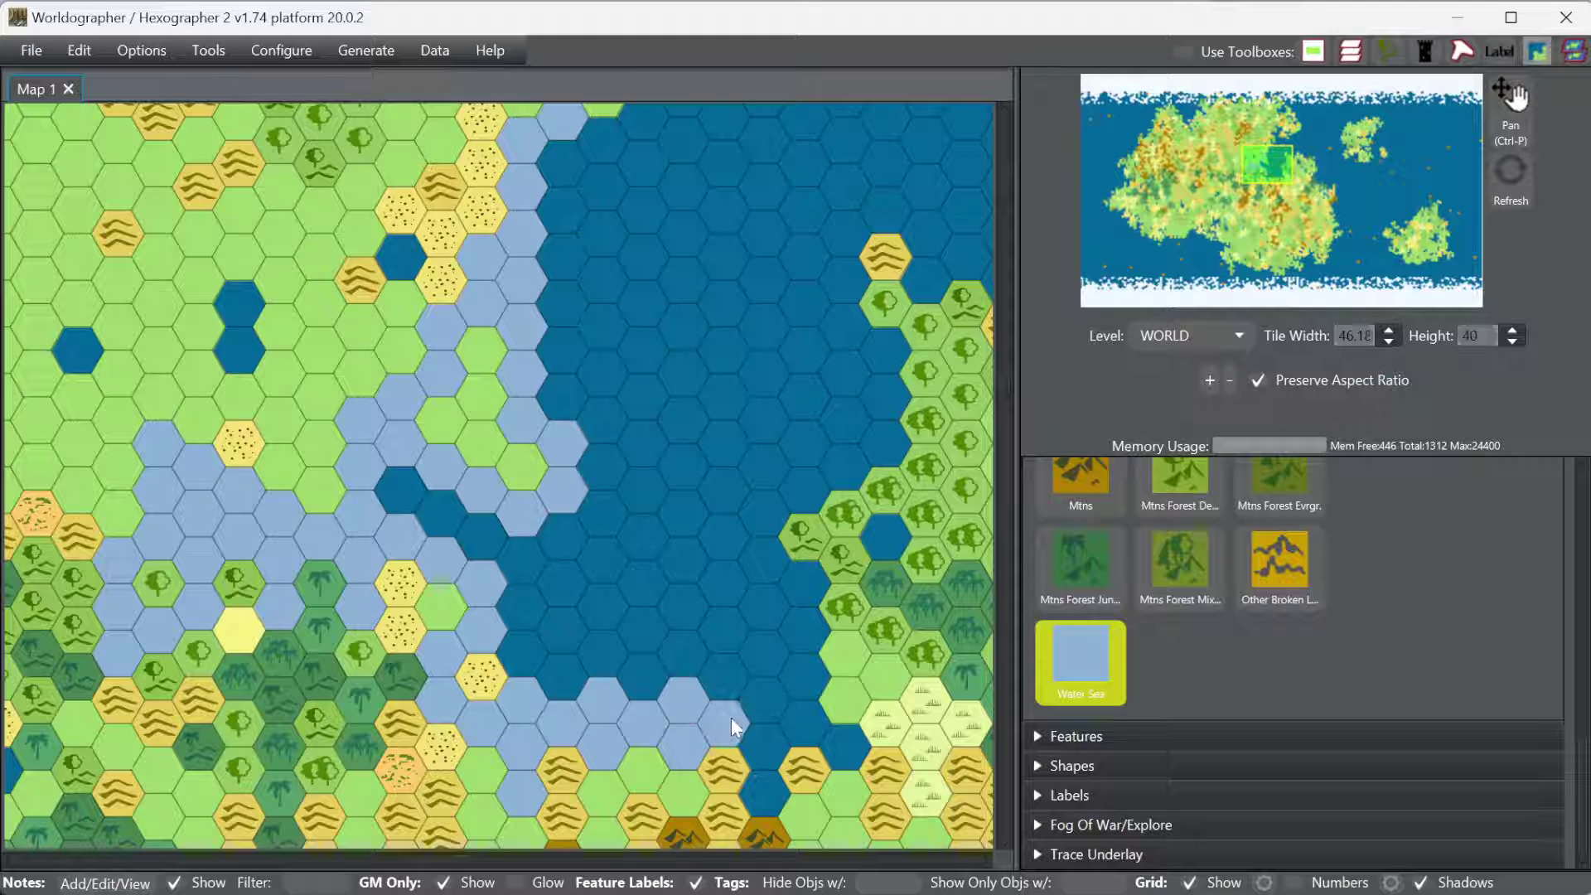
mouse_move(756, 739)
mouse_down()
mouse_move(769, 772)
mouse_move(787, 729)
mouse_move(853, 744)
mouse_move(756, 710)
mouse_up()
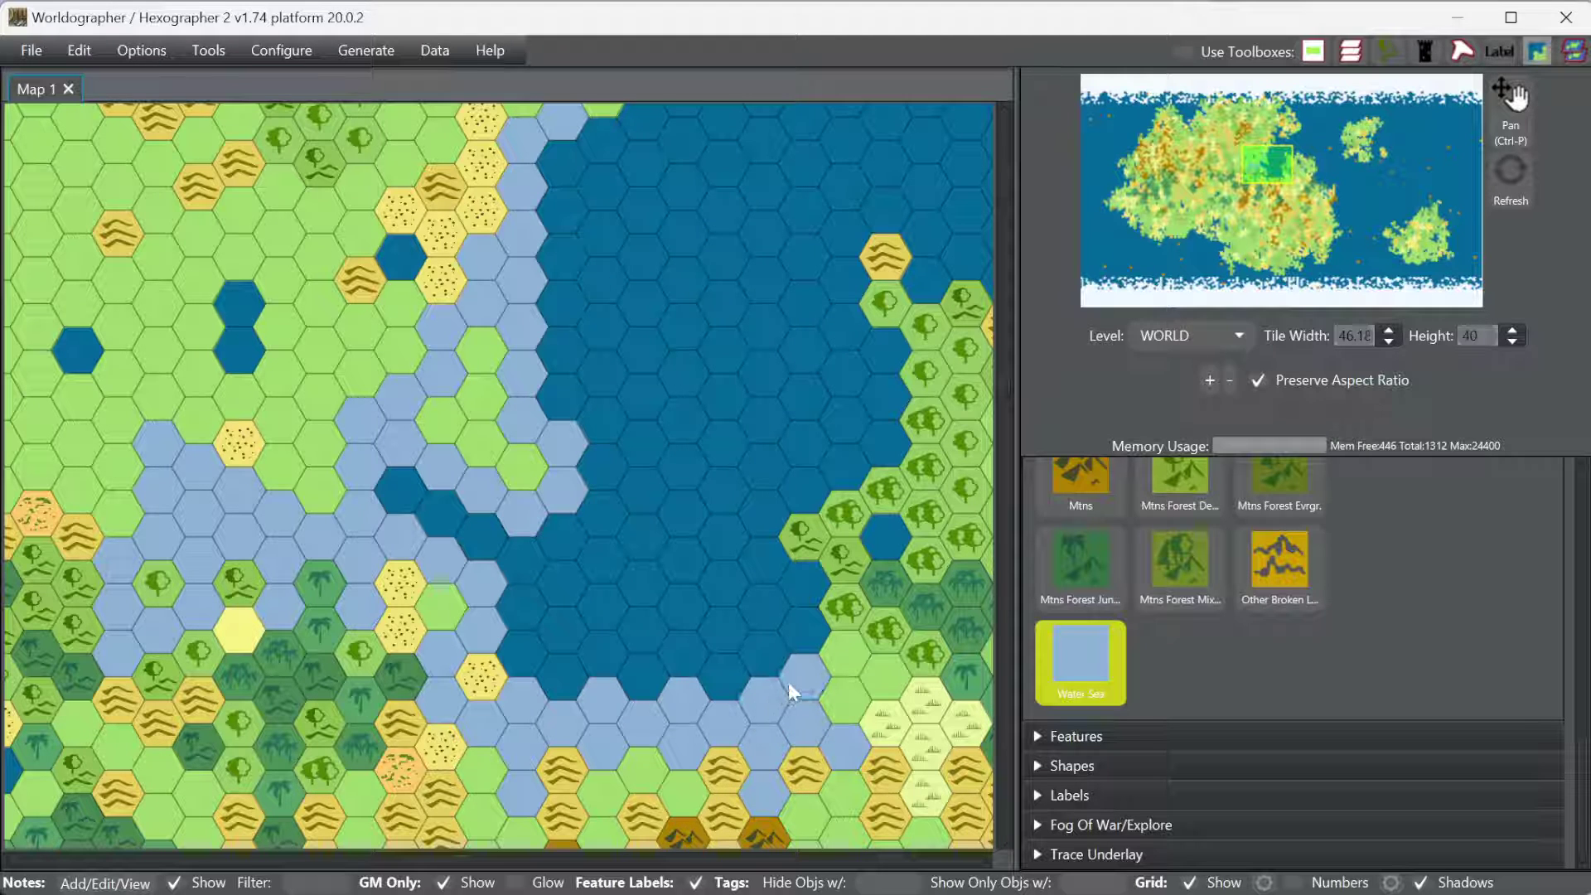
mouse_move(797, 639)
mouse_down()
mouse_move(803, 589)
mouse_move(765, 521)
mouse_up()
mouse_move(877, 403)
mouse_down()
mouse_move(849, 330)
mouse_move(846, 241)
mouse_move(917, 222)
mouse_up()
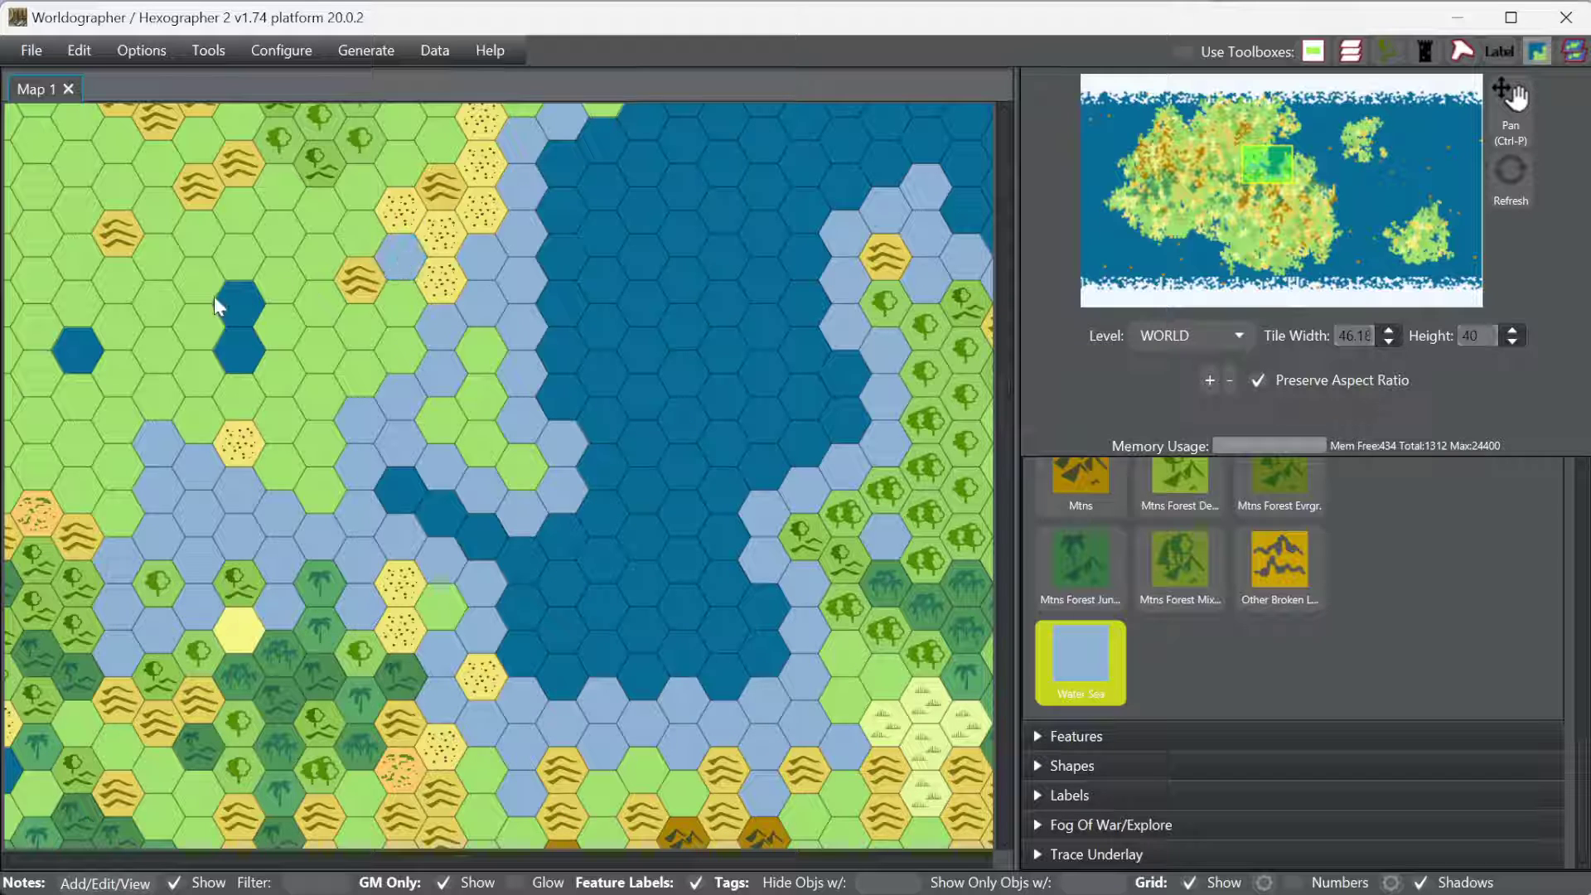
click(249, 360)
click(77, 342)
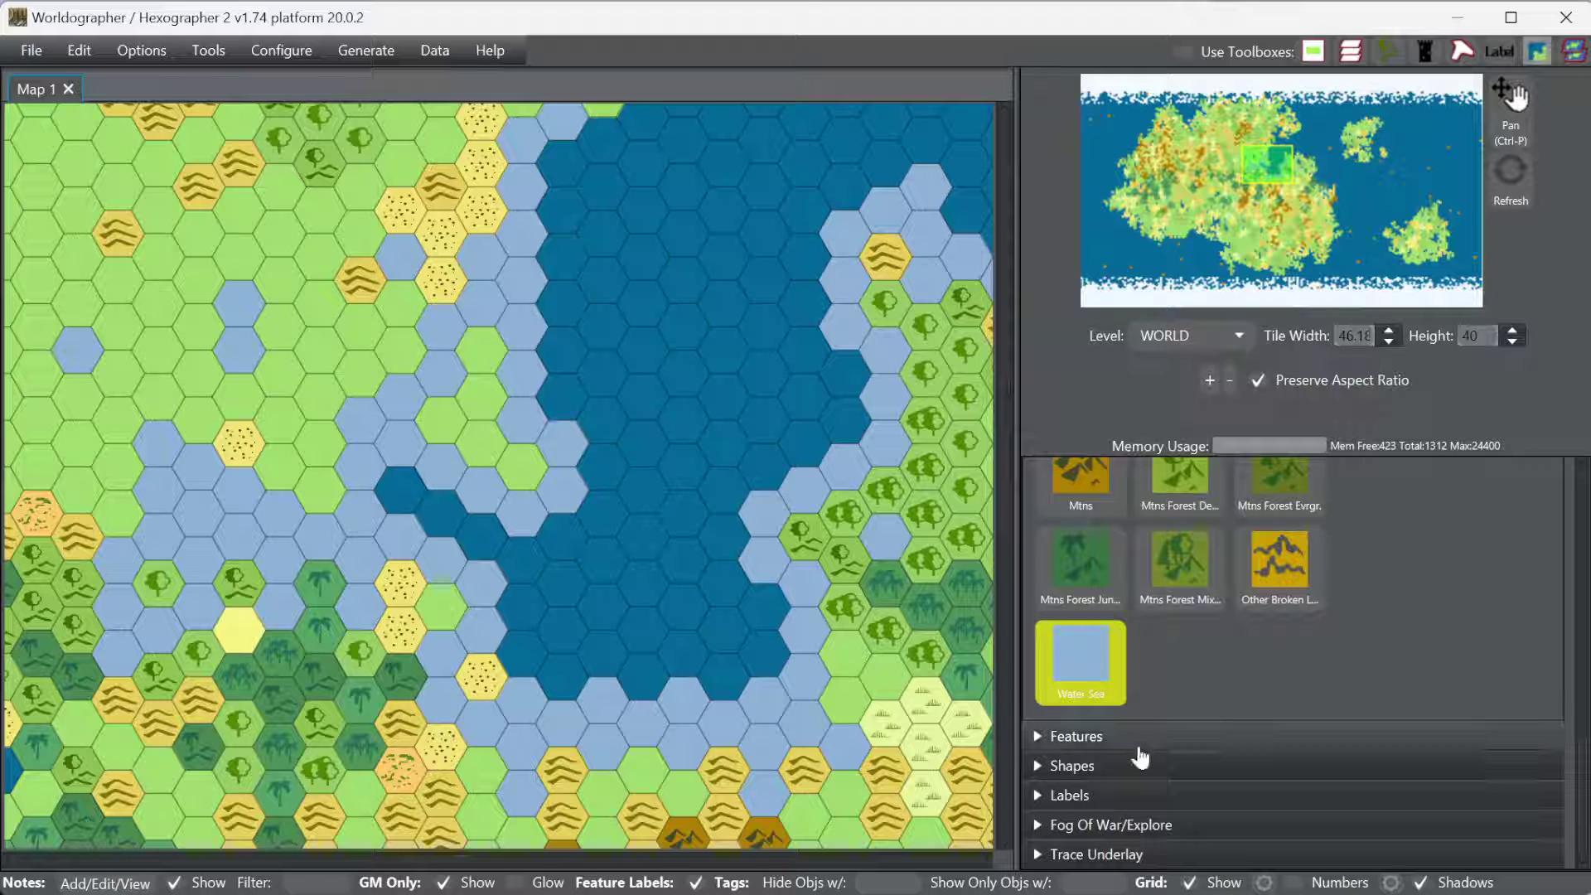
Step: Set the shape stroke to pale blue #99ccff at width 5 for drawing lines
click(1081, 764)
scroll(1389, 617, up, 10)
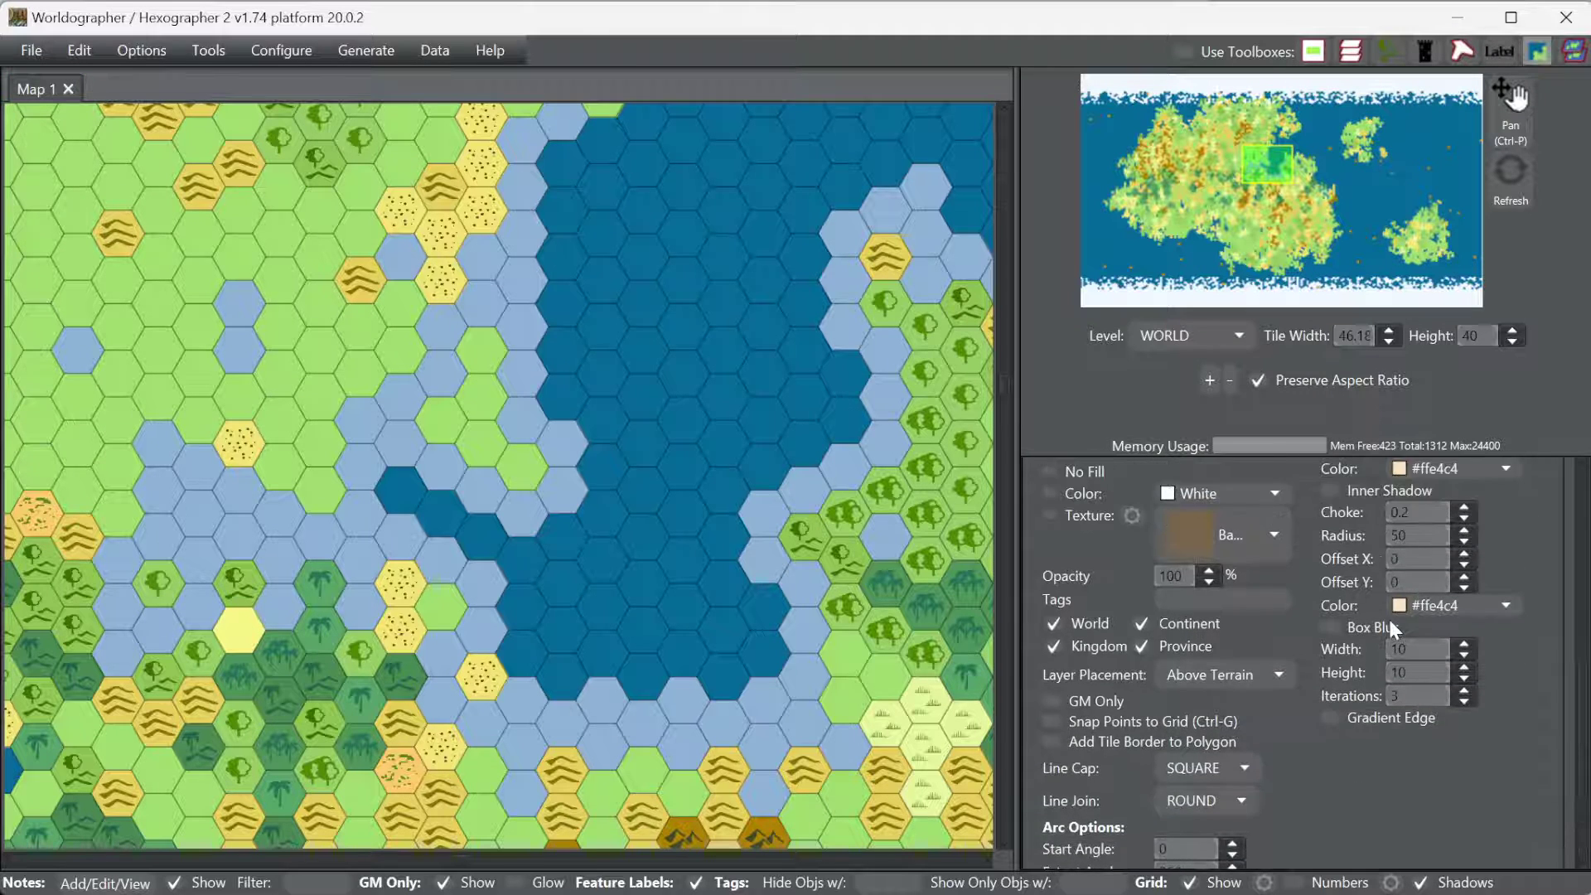
click(1233, 538)
scroll(1370, 650, down, 3)
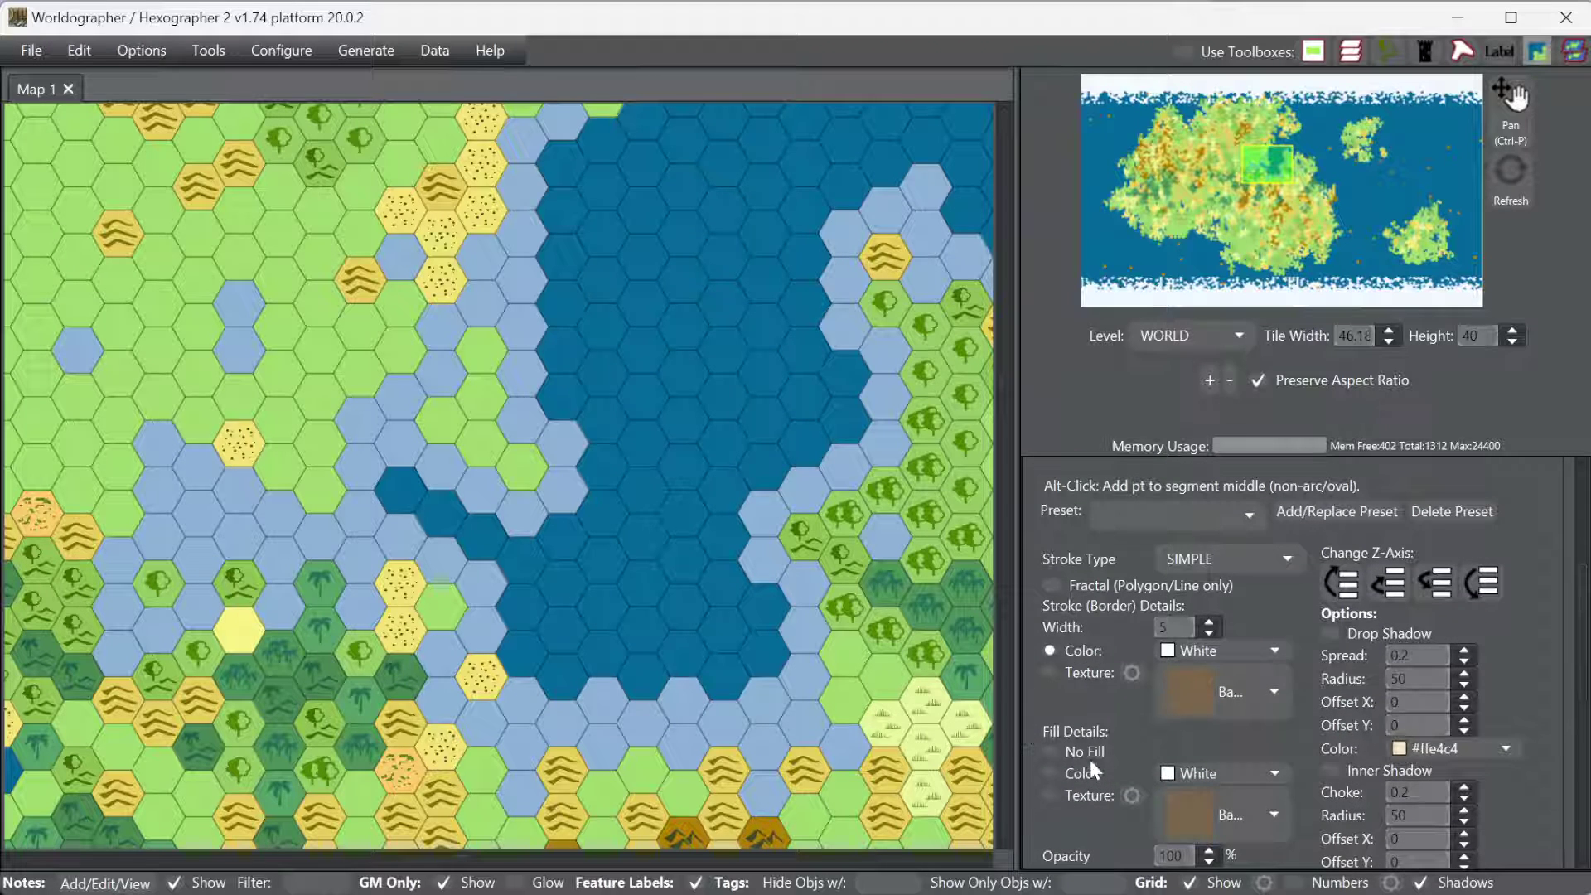
click(1217, 650)
scroll(1078, 672, up, 4)
scroll(1137, 591, down, 1)
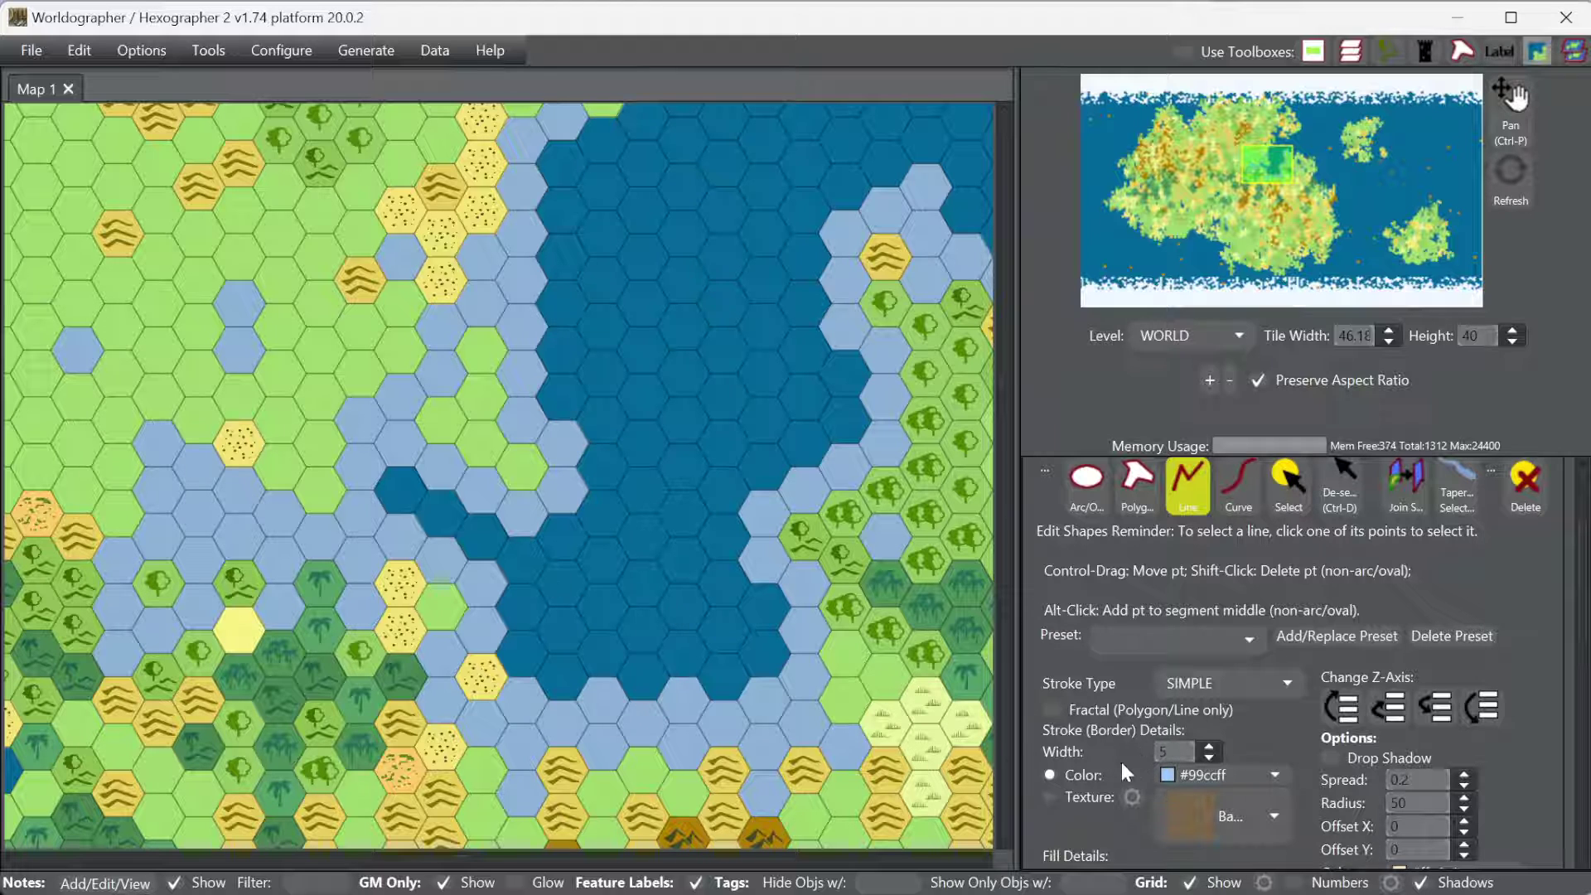
scroll(401, 391, up, 3)
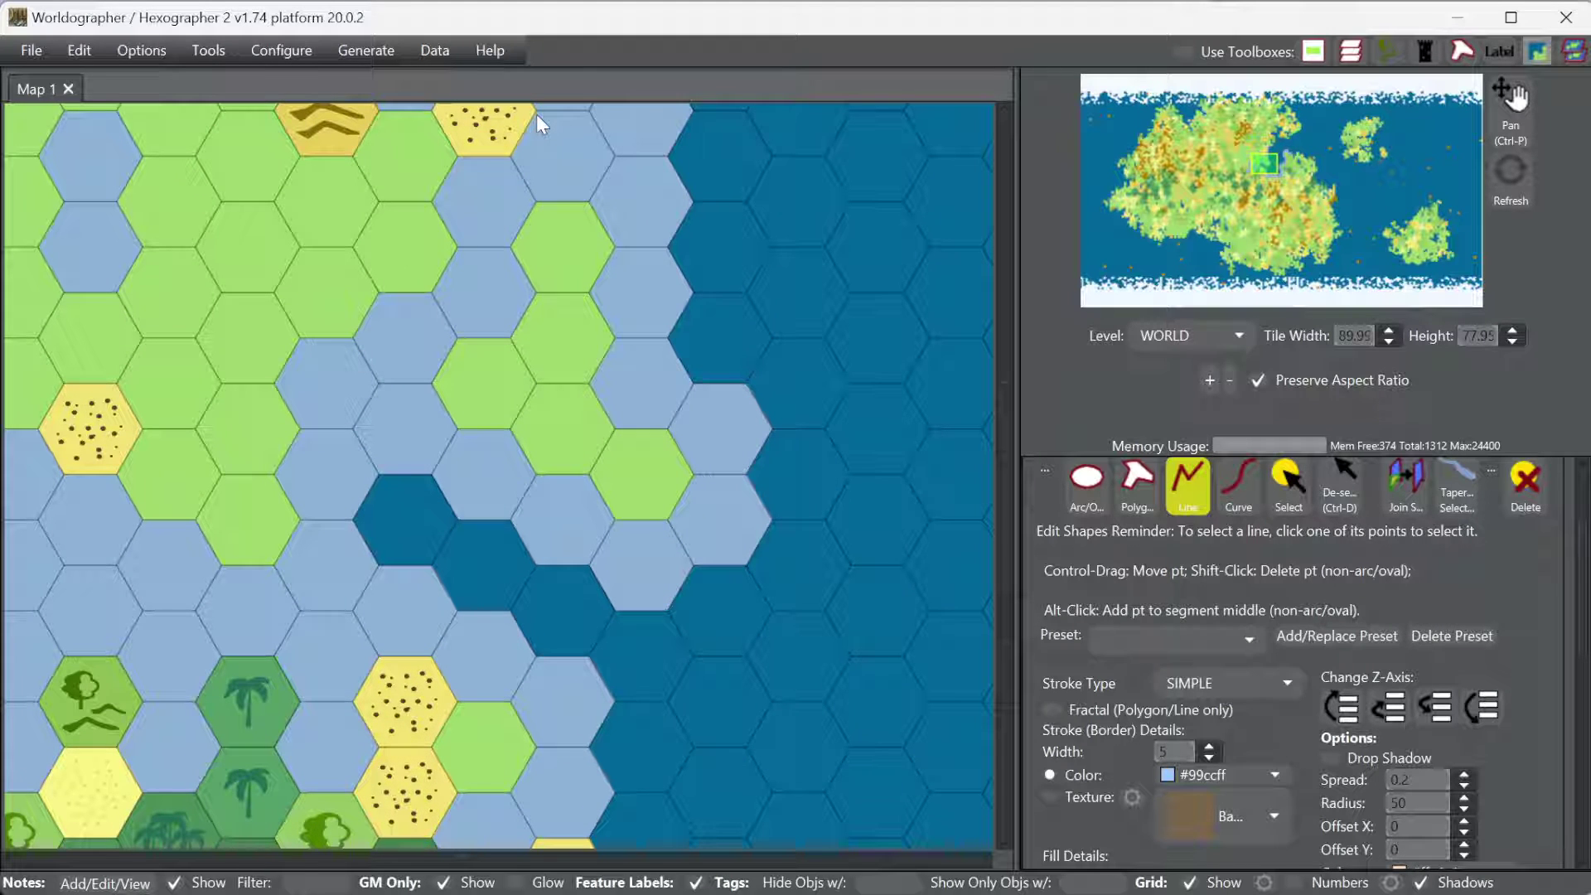
Step: Trace a #99ccff line from the top coastal hex down and west to the desert hex, then deselect
click(537, 118)
click(446, 186)
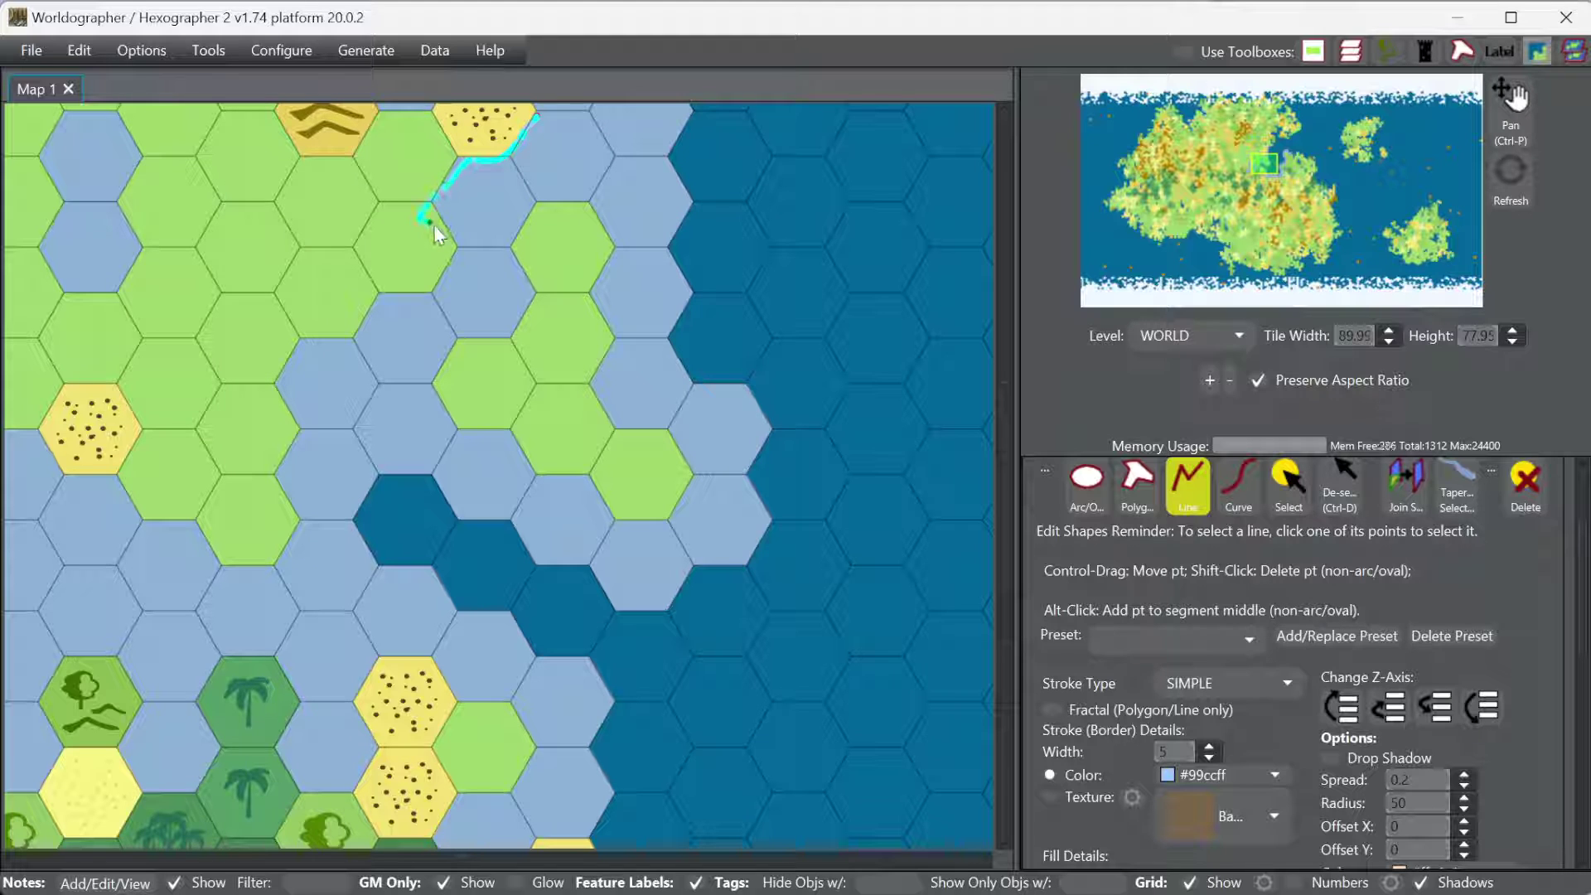
click(419, 288)
click(281, 425)
click(243, 566)
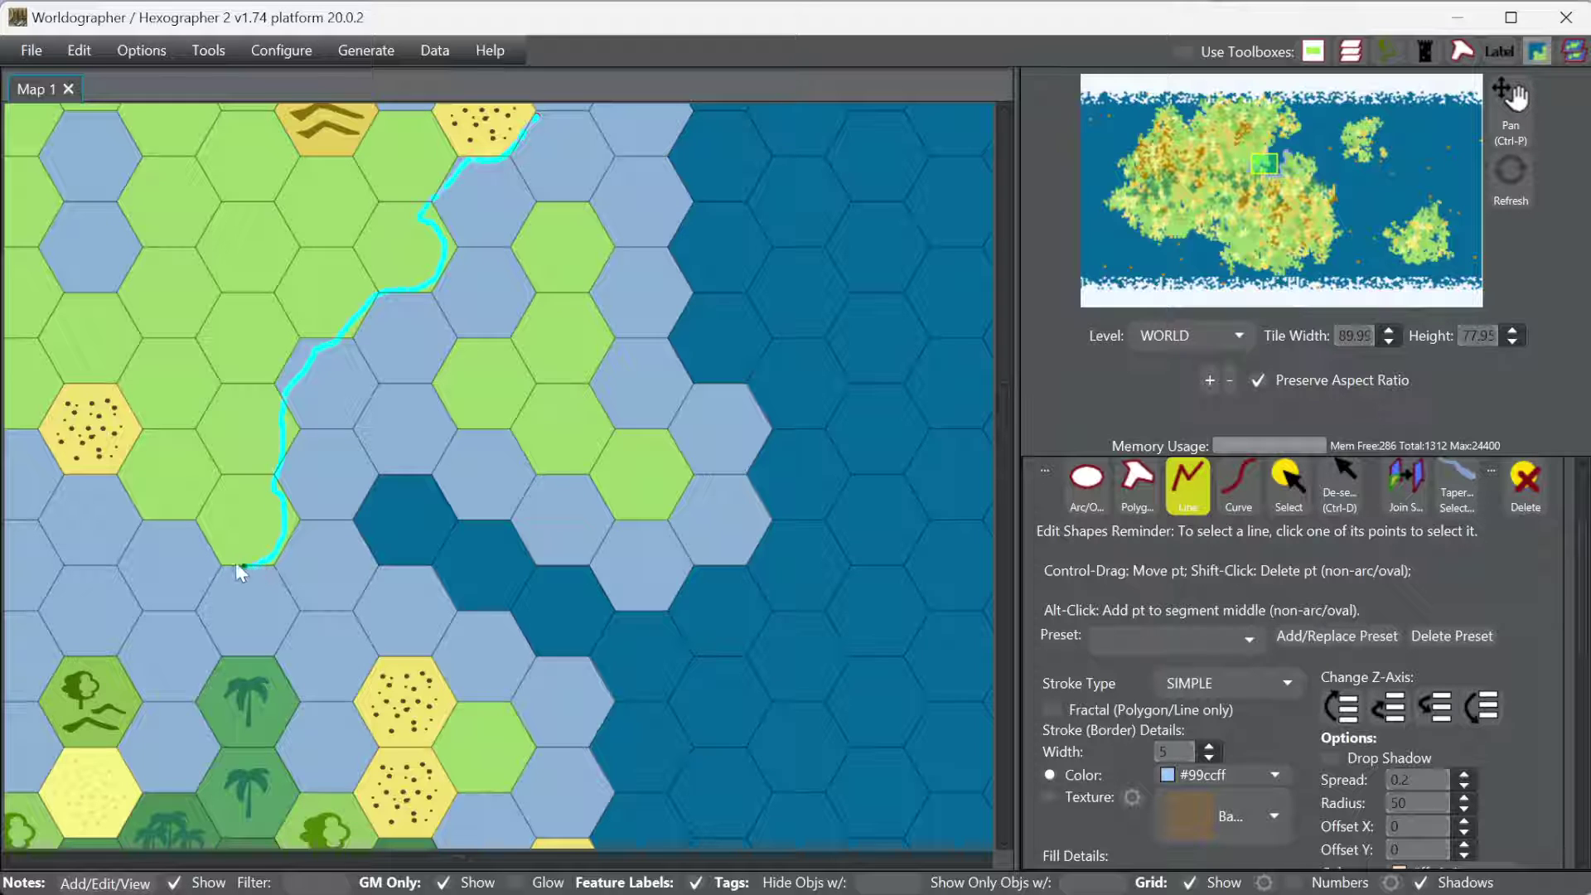
click(184, 513)
click(141, 503)
click(48, 445)
click(1328, 517)
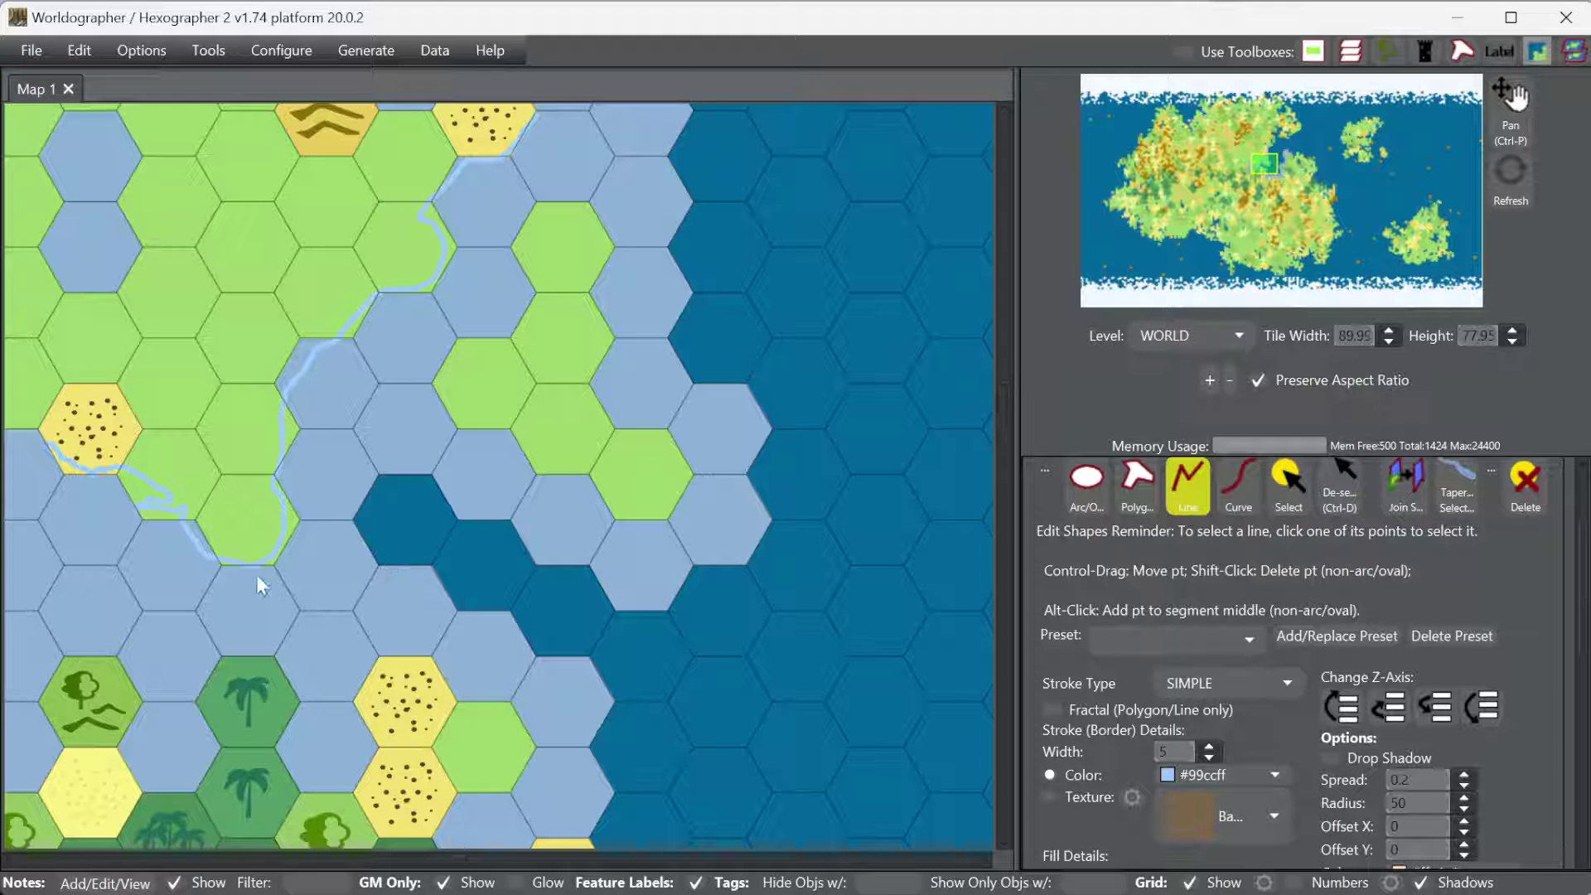
Step: Select the traced shoreline, recolour its stroke to #8cb2d9, then deselect it
click(1305, 510)
click(207, 566)
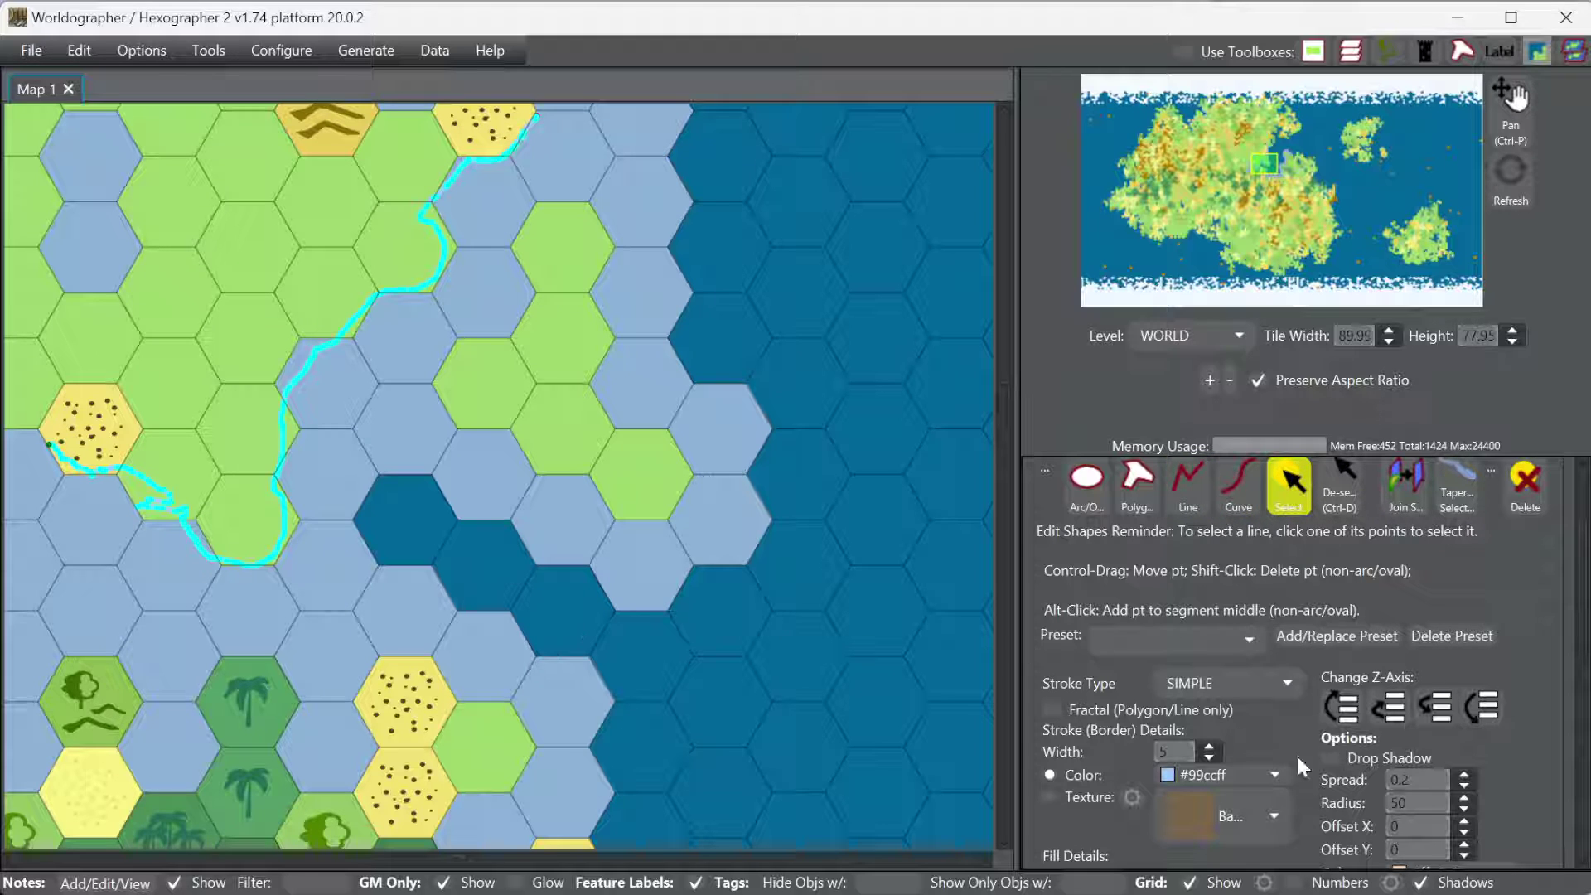
click(1275, 774)
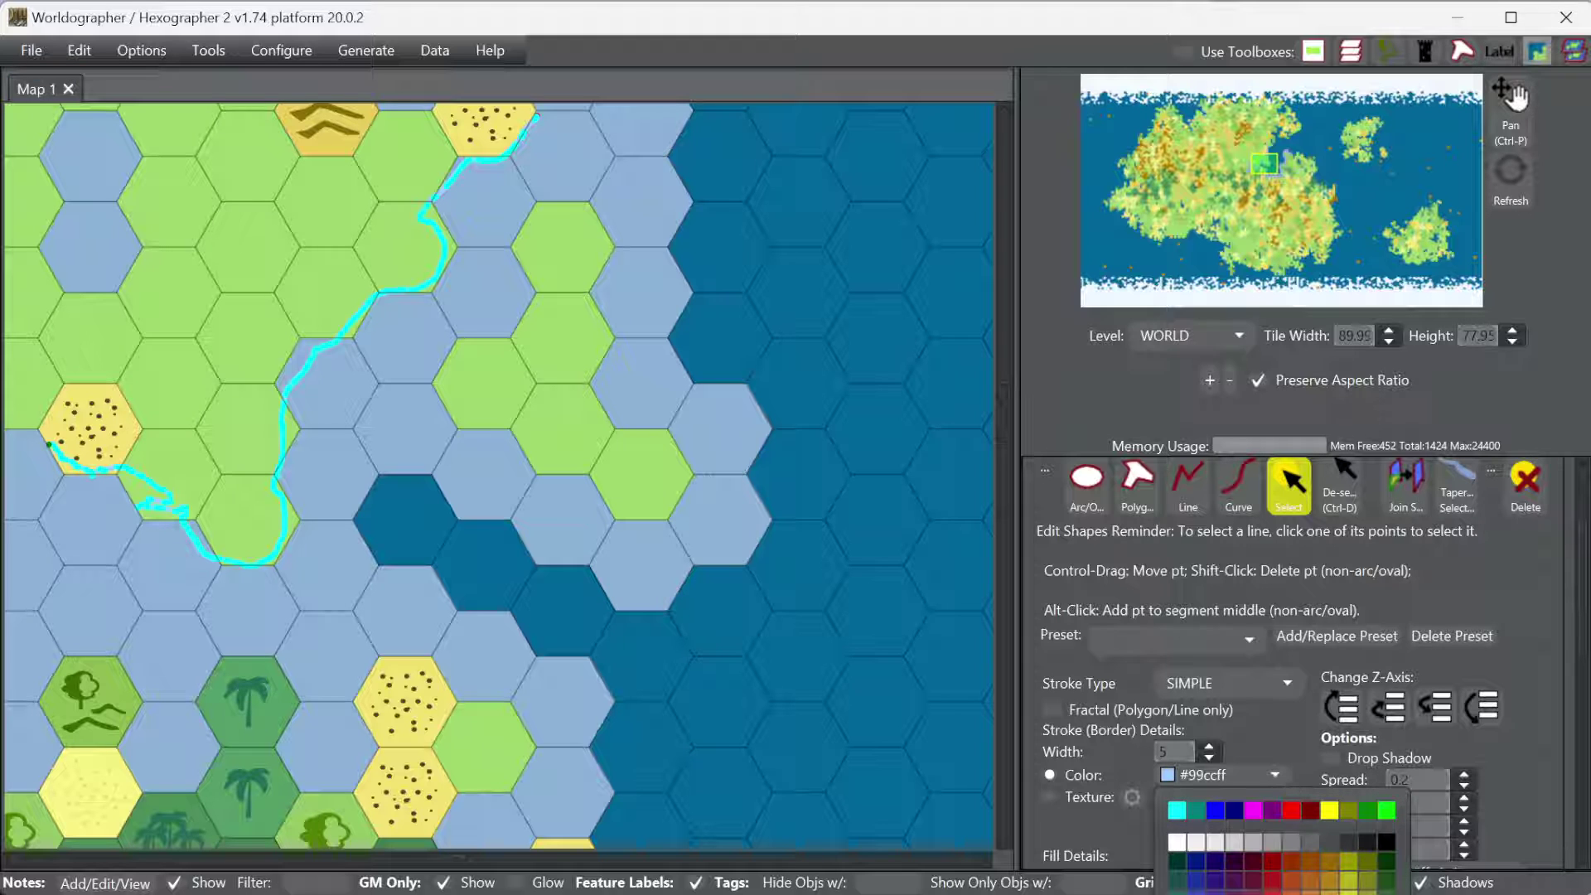
click(1196, 880)
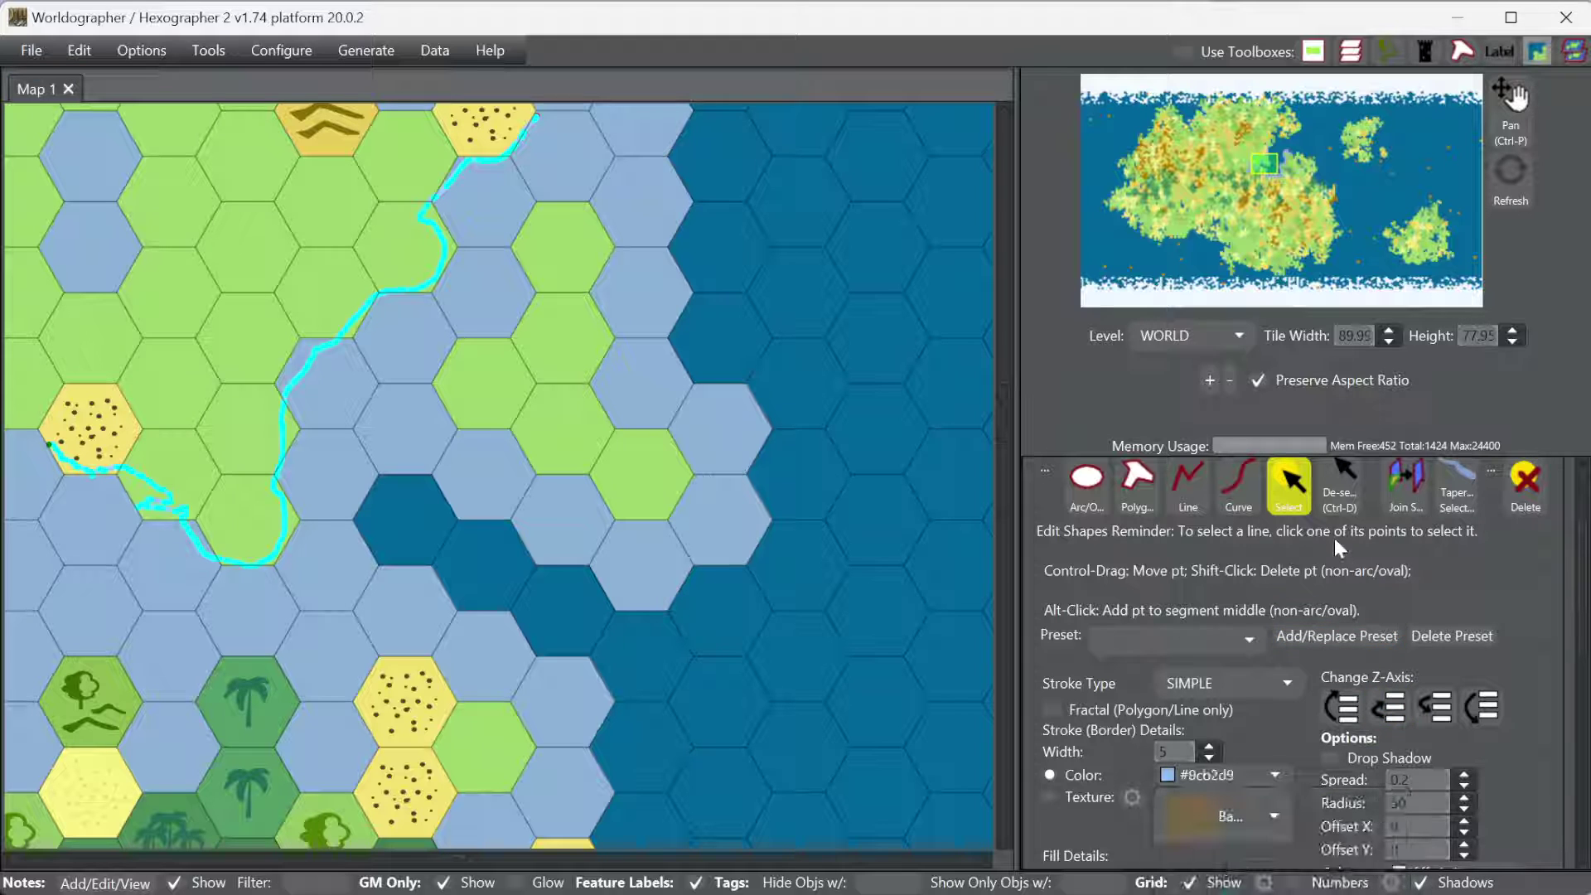
click(1334, 497)
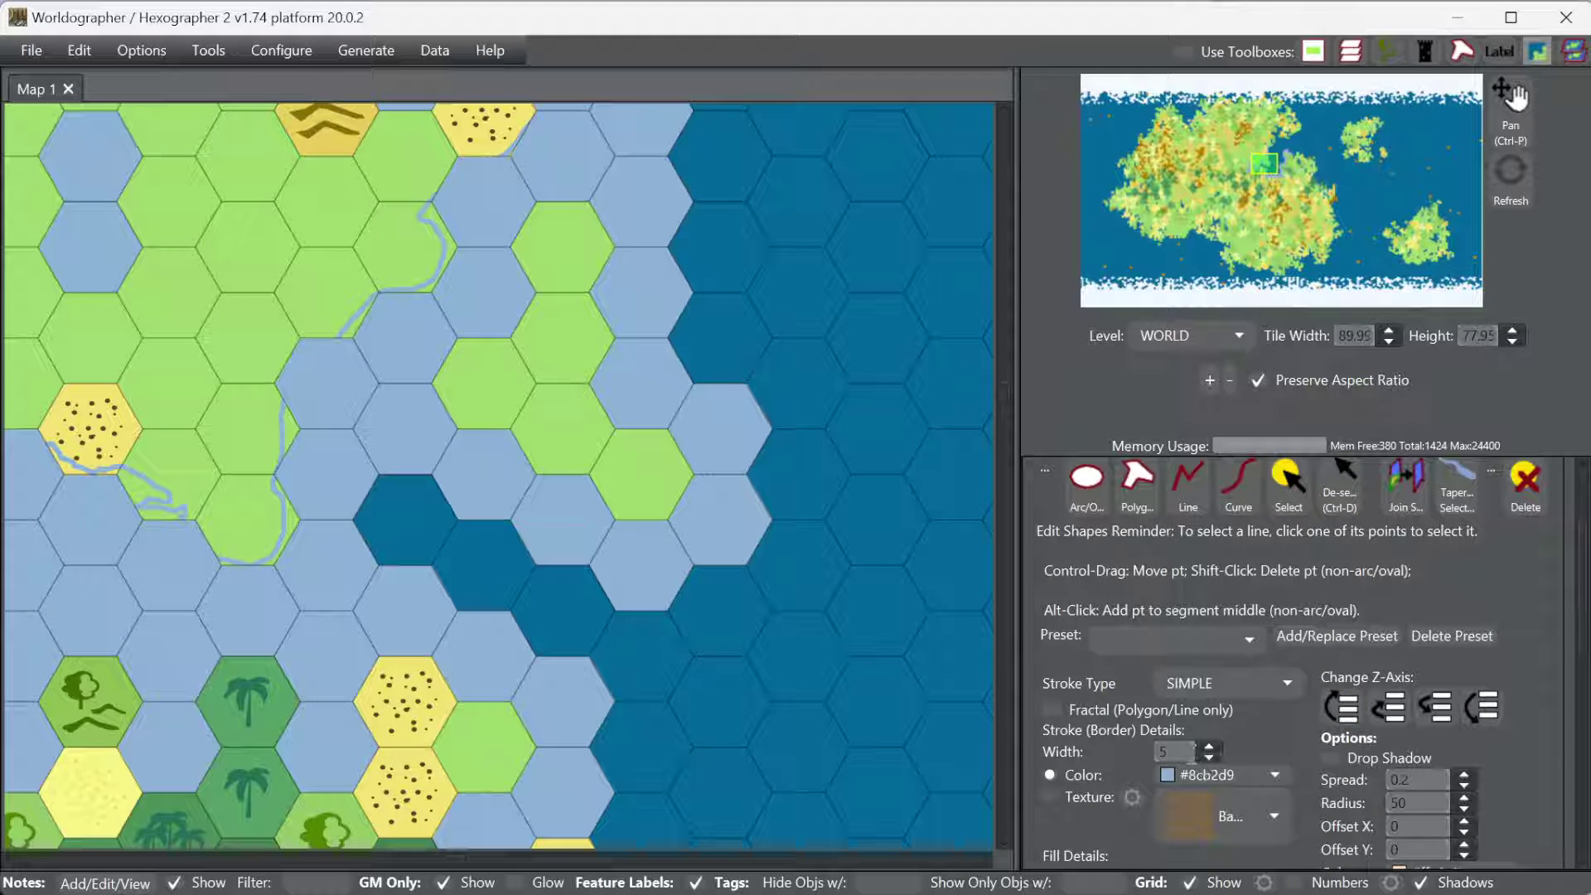
Step: Set the stroke width to 20
click(1173, 752)
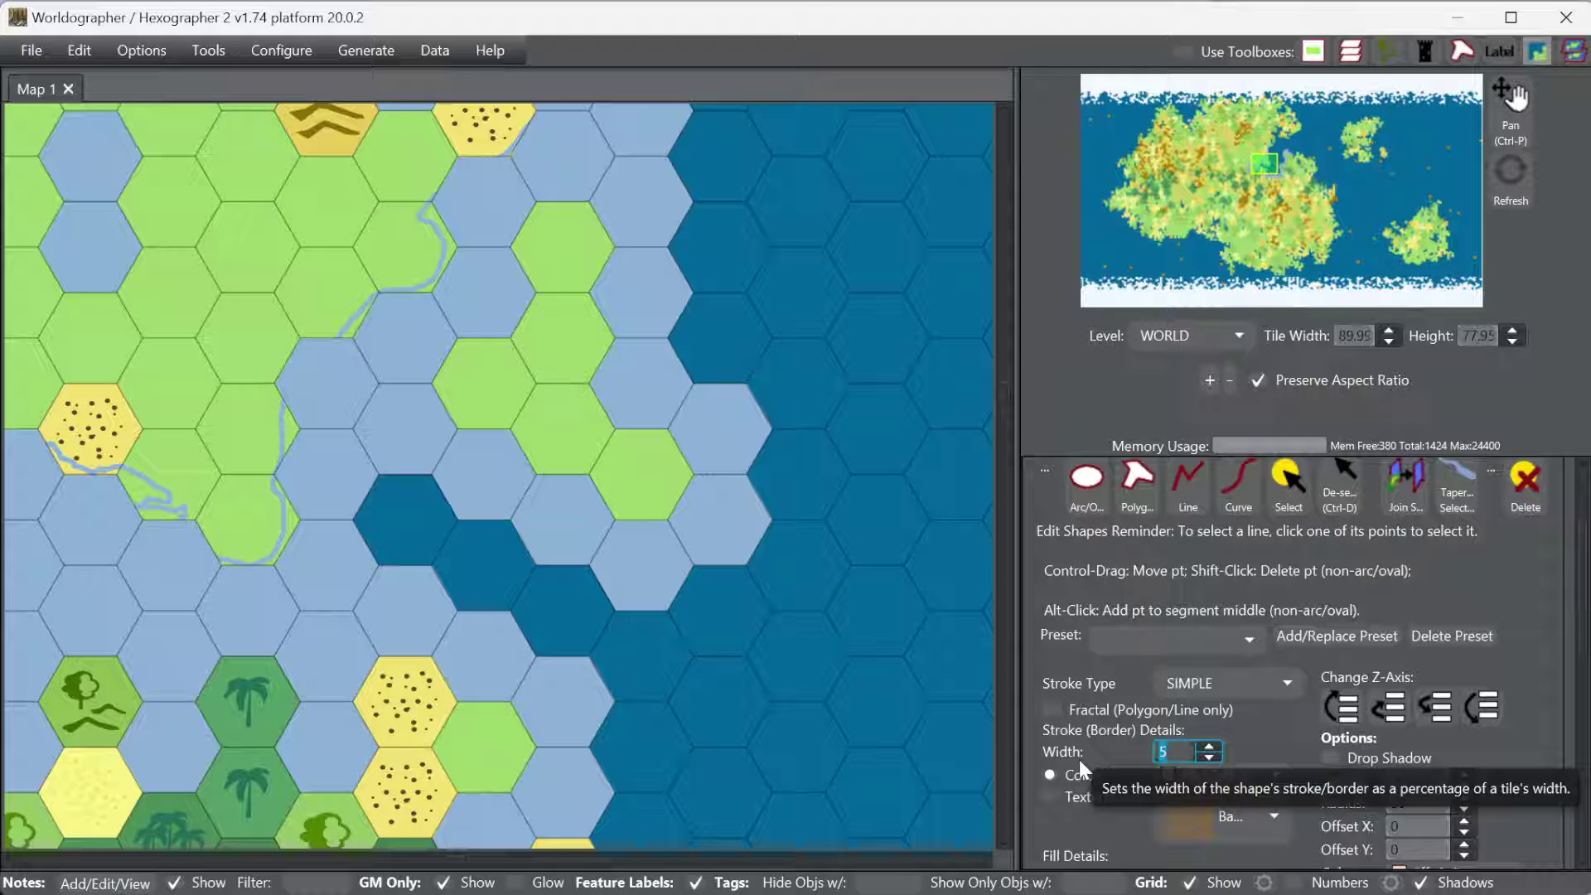
text(1)
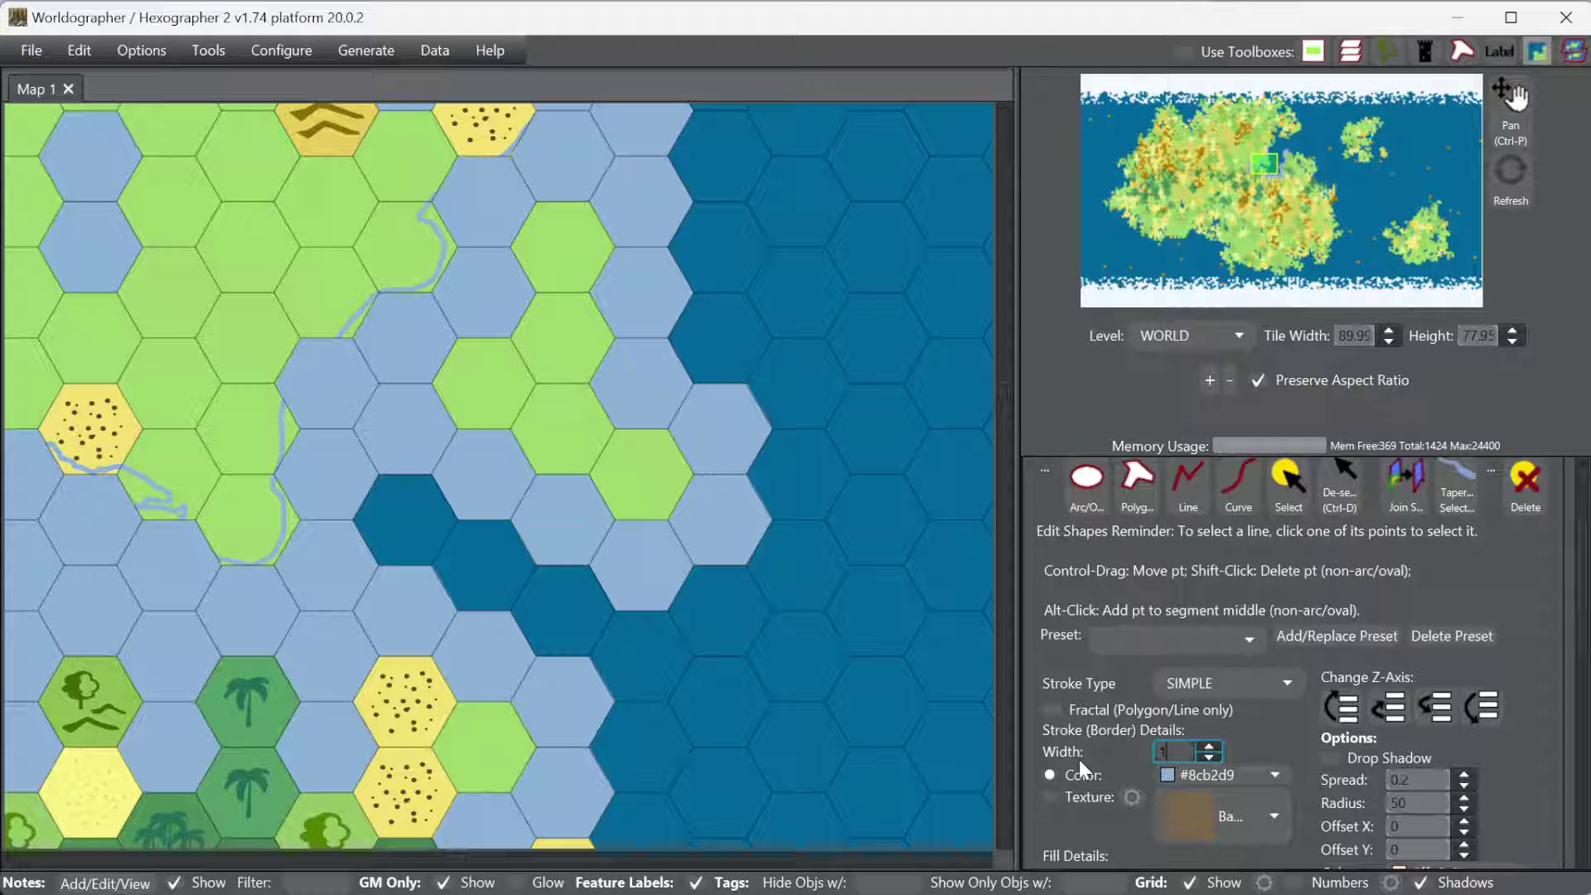
key(BackSpace)
text(20)
click(1269, 719)
click(1151, 482)
click(1202, 501)
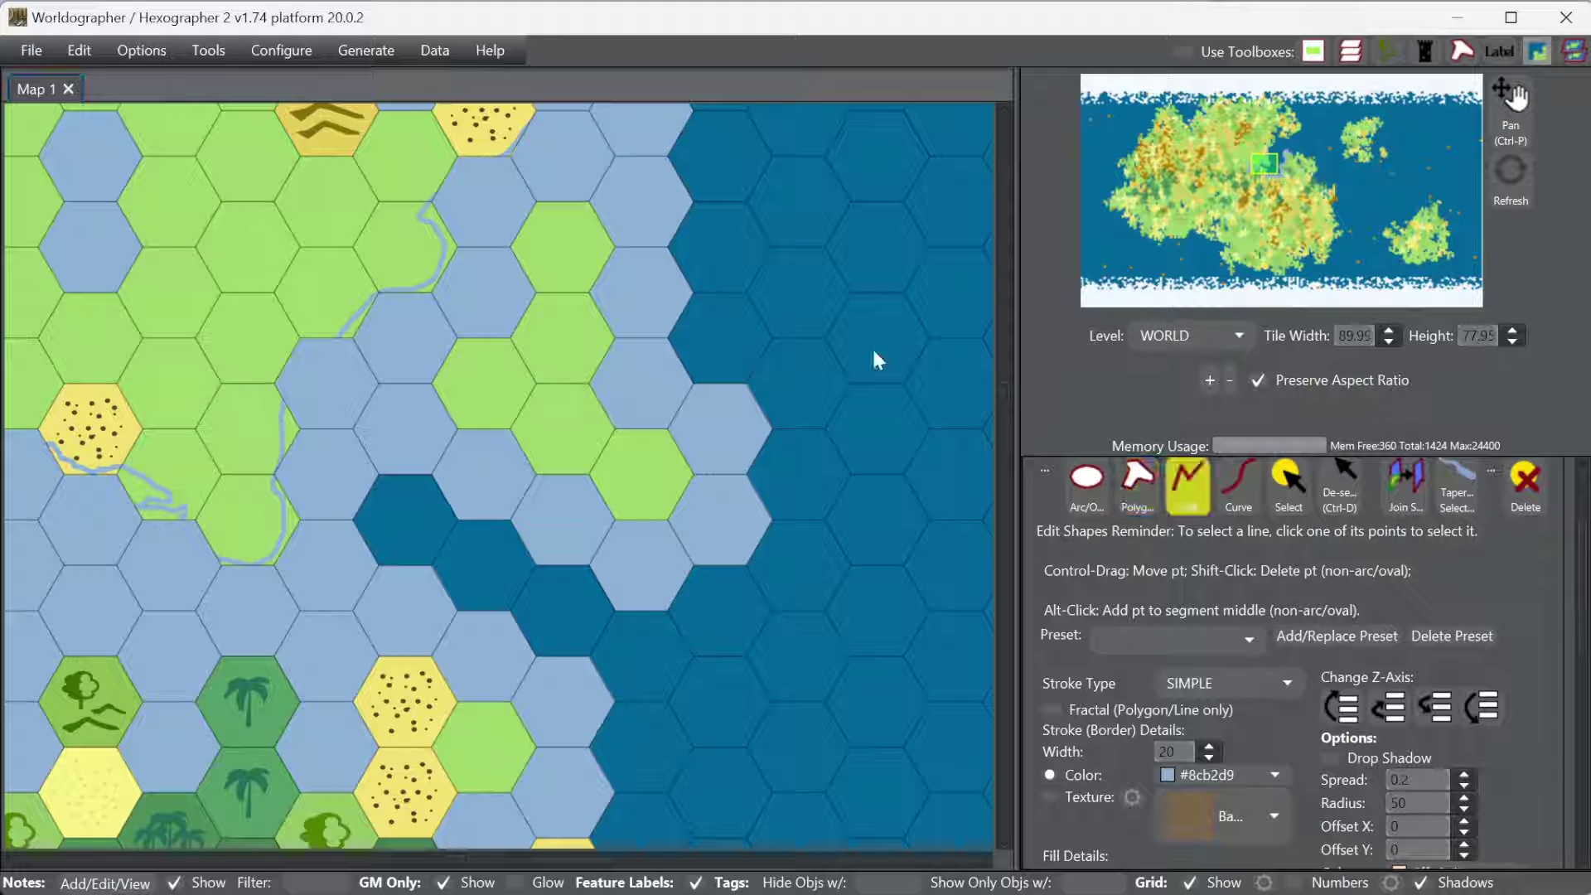
Step: Start the wide shore line at the top sand hex and trace it down the northern coast
click(544, 121)
click(506, 166)
click(442, 193)
click(433, 209)
click(446, 225)
click(453, 242)
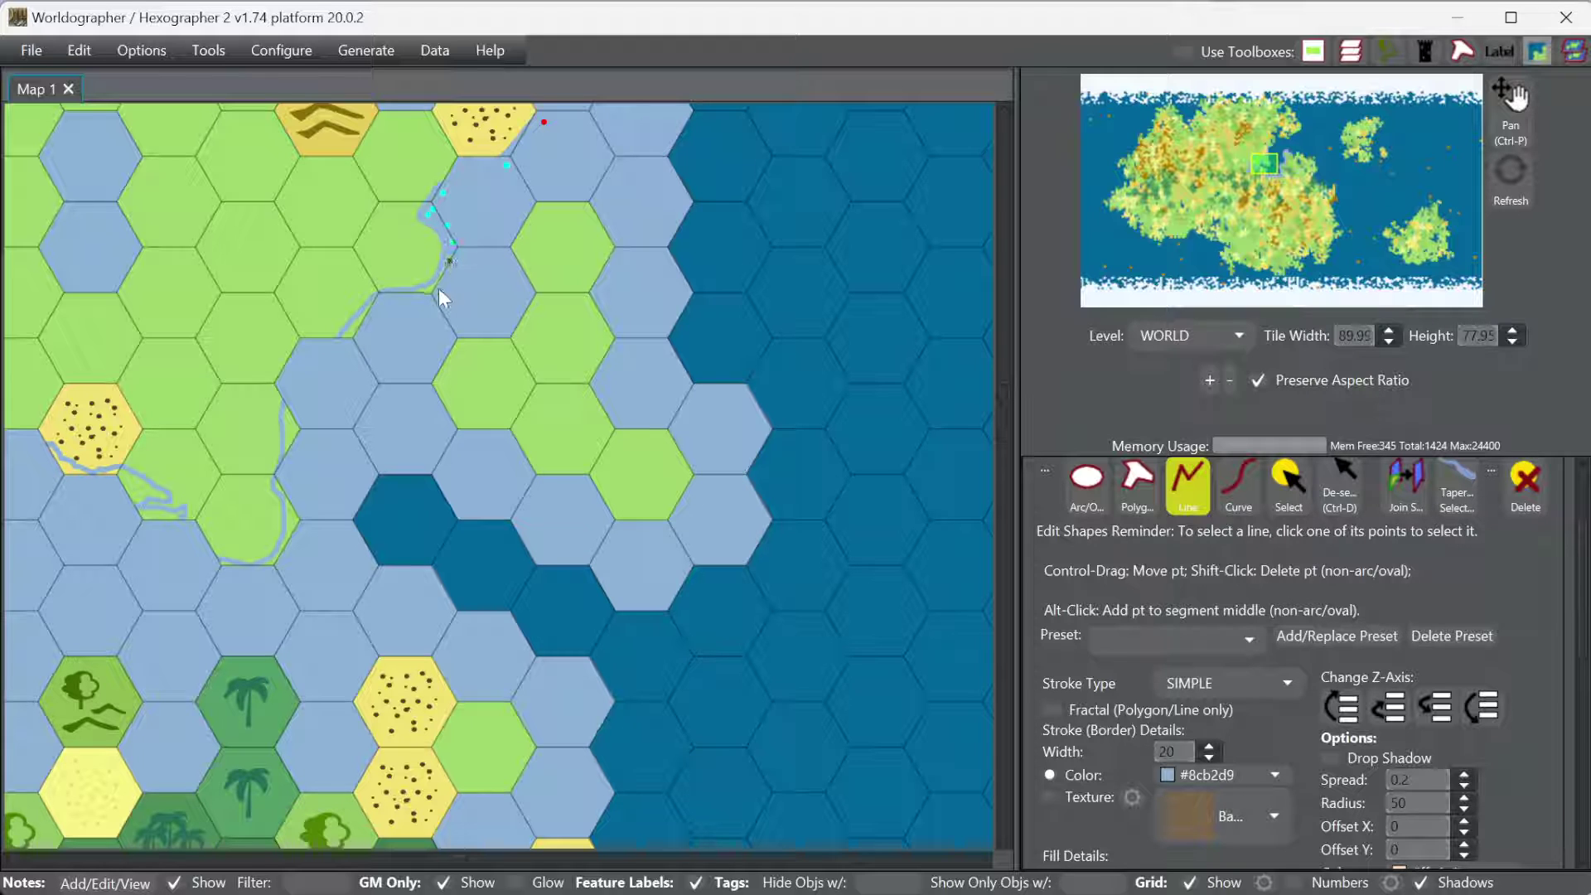
click(383, 300)
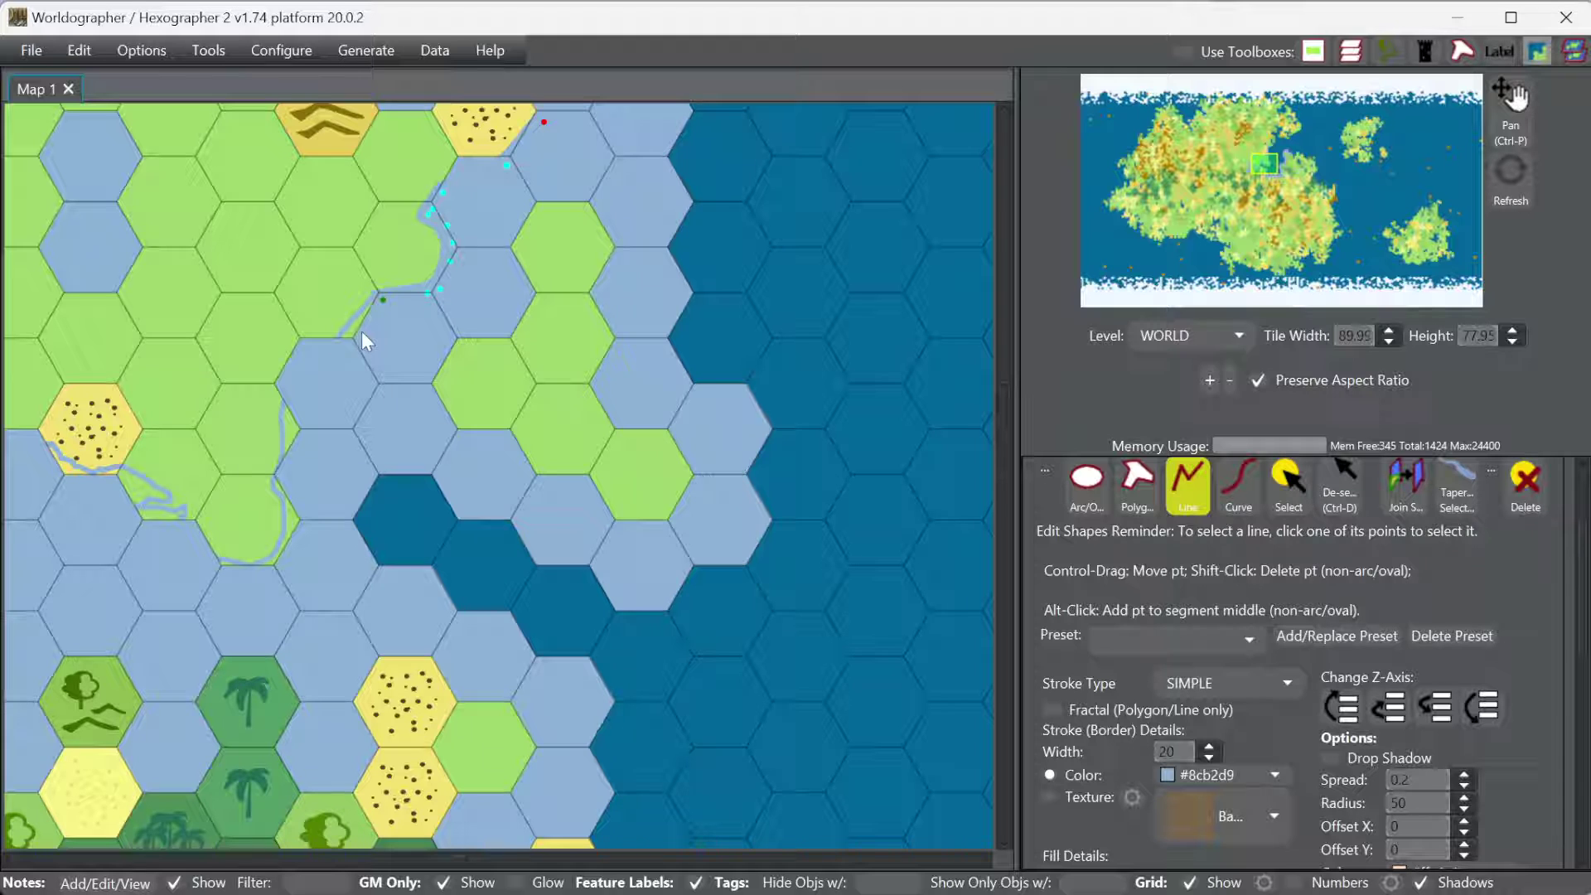
Step: Continue the line around the lower bend and west to the left sand hex
click(282, 483)
click(295, 507)
click(284, 555)
click(217, 565)
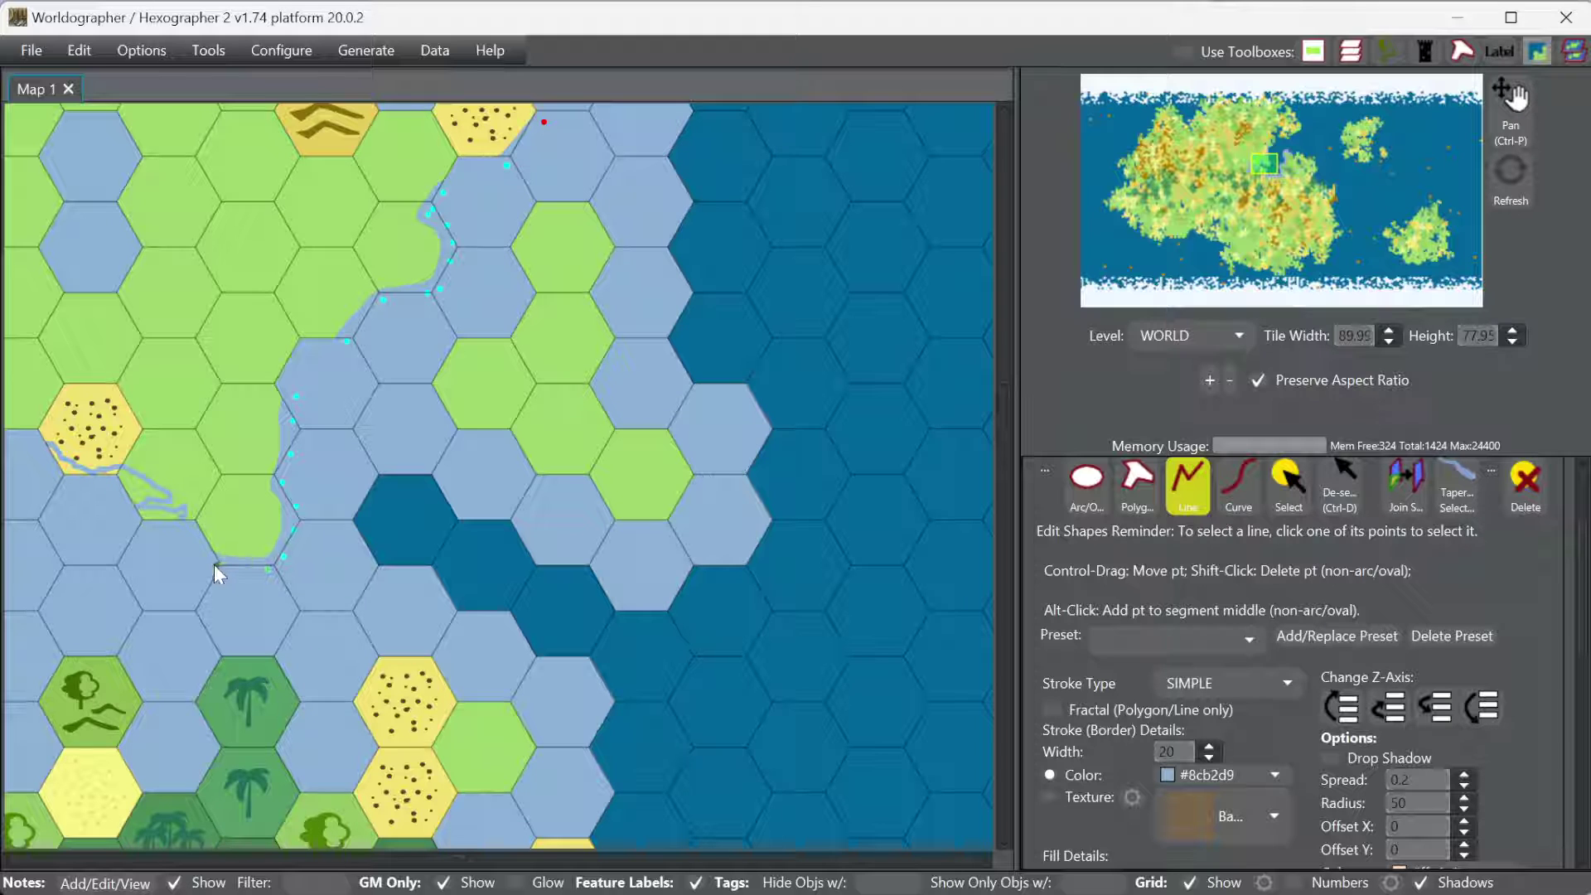
click(179, 525)
click(143, 492)
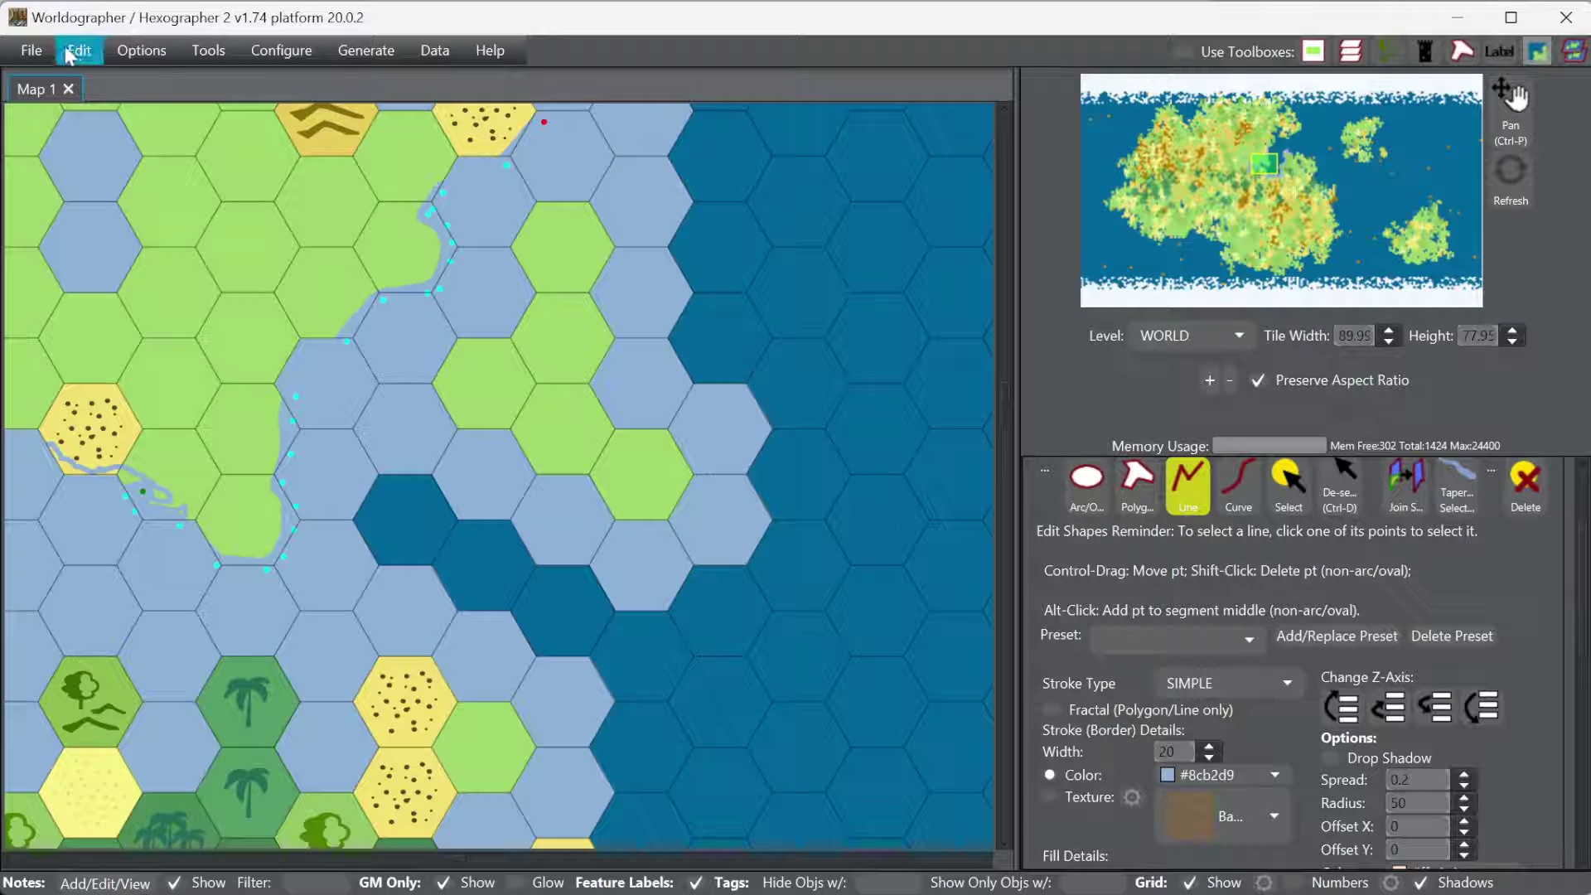
Step: Create a new 200 by 100 hex world map with Isometric terrain icons
click(38, 49)
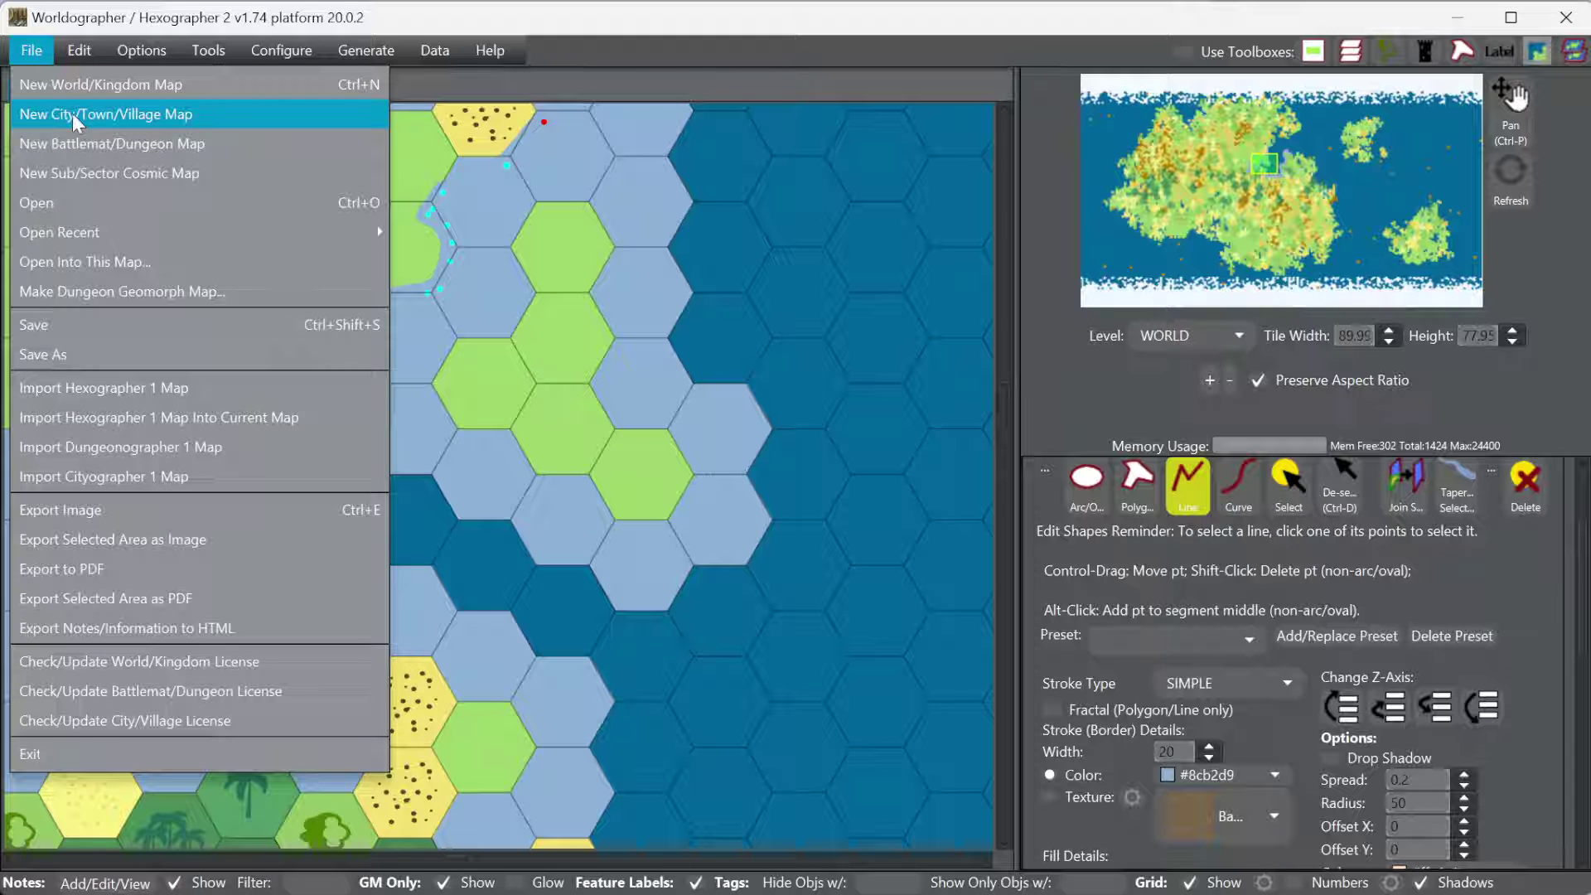
click(66, 85)
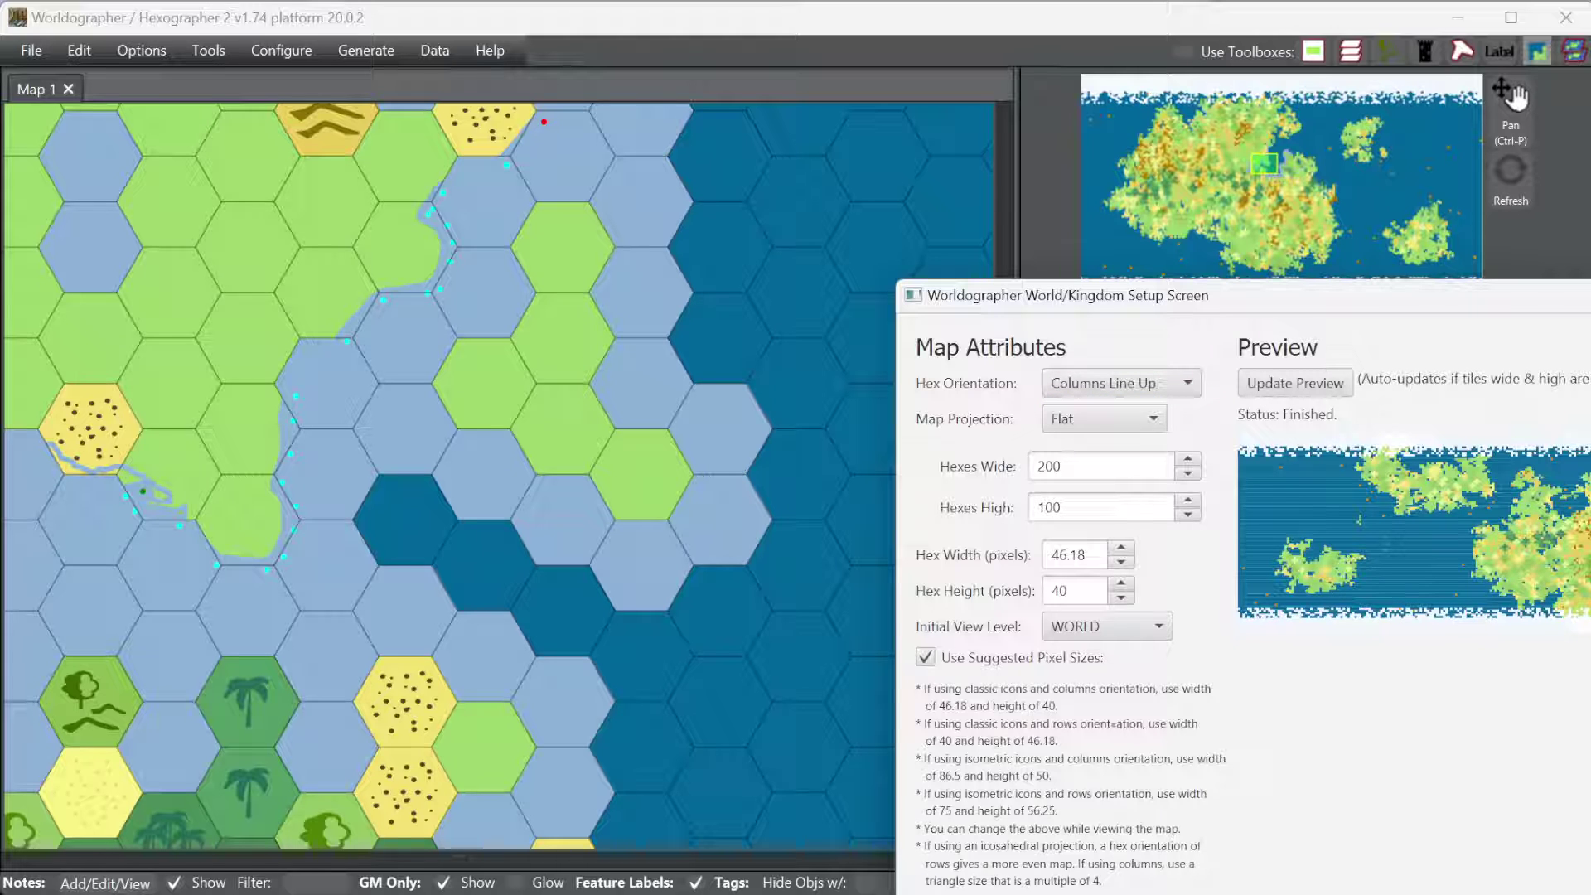
key(super+Up)
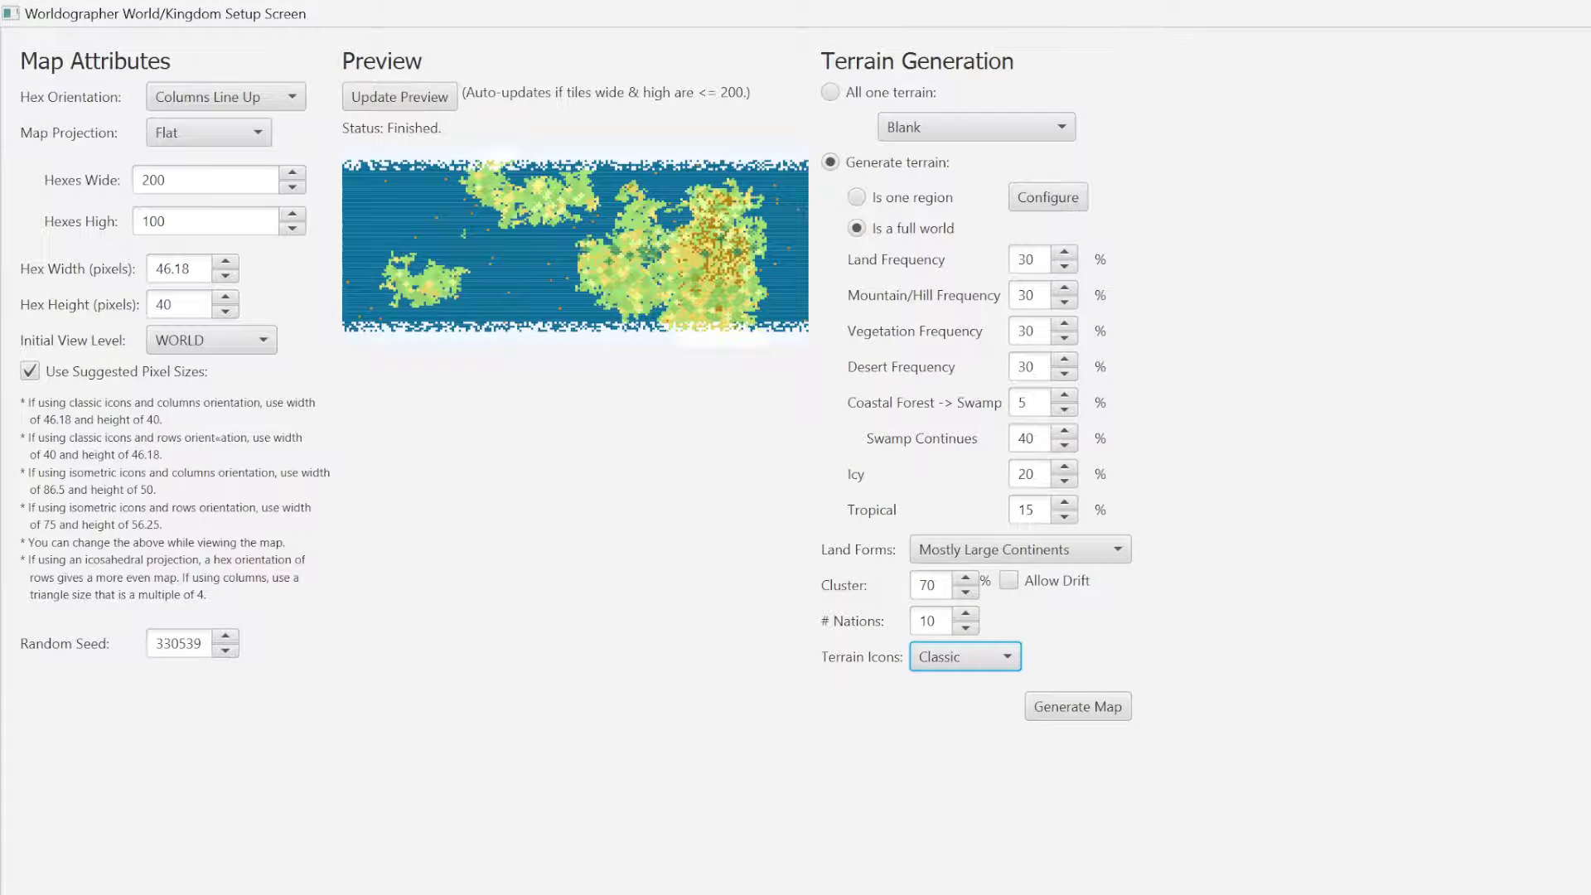
key(super+Down)
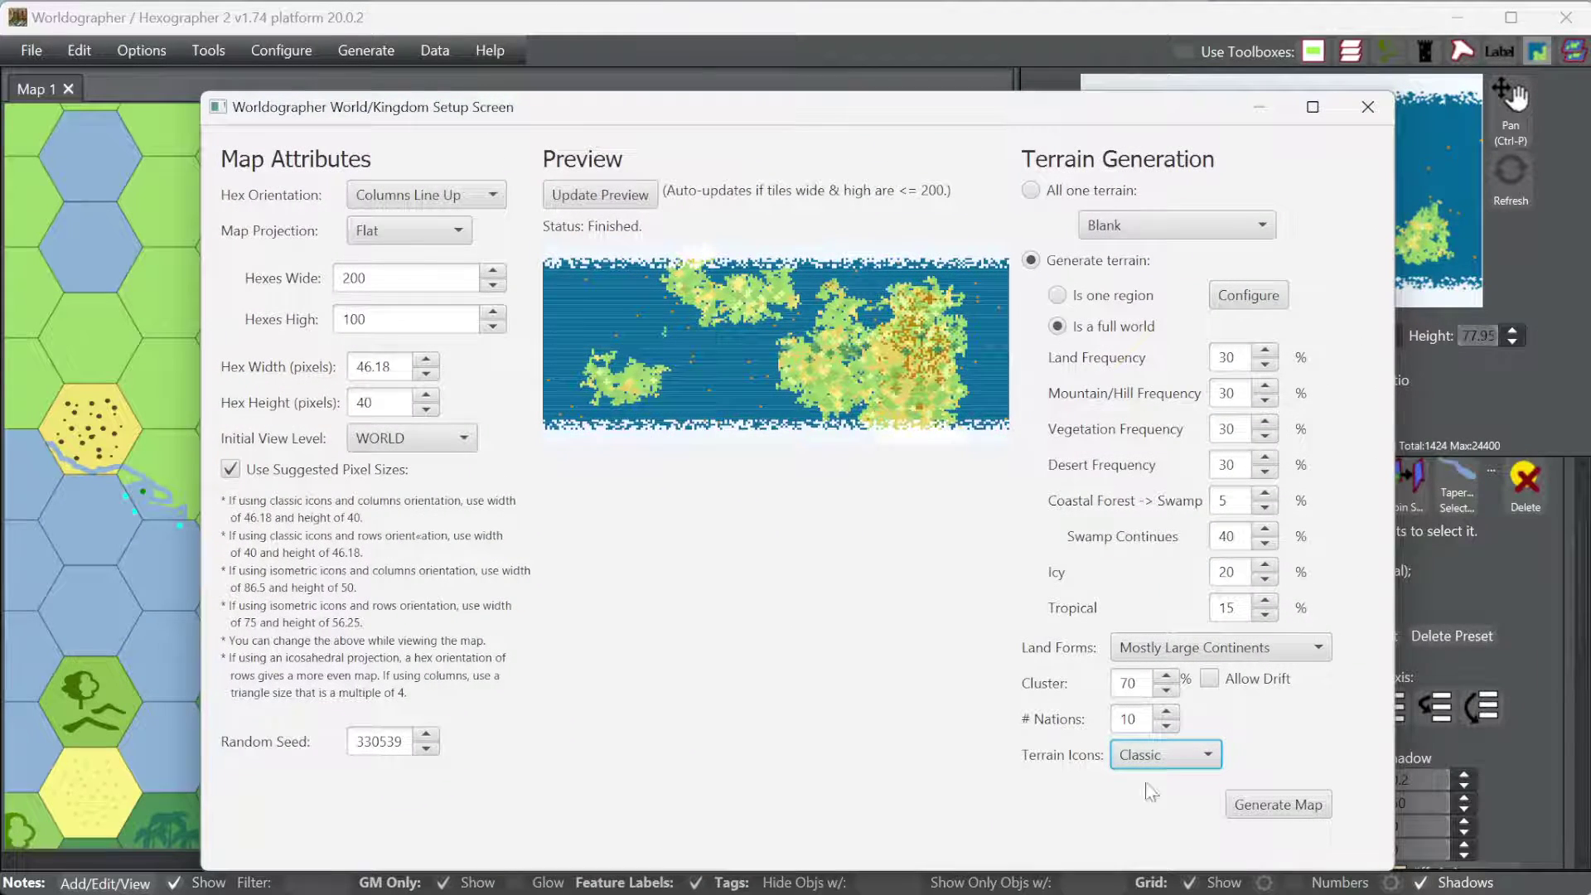
click(1143, 756)
click(1140, 816)
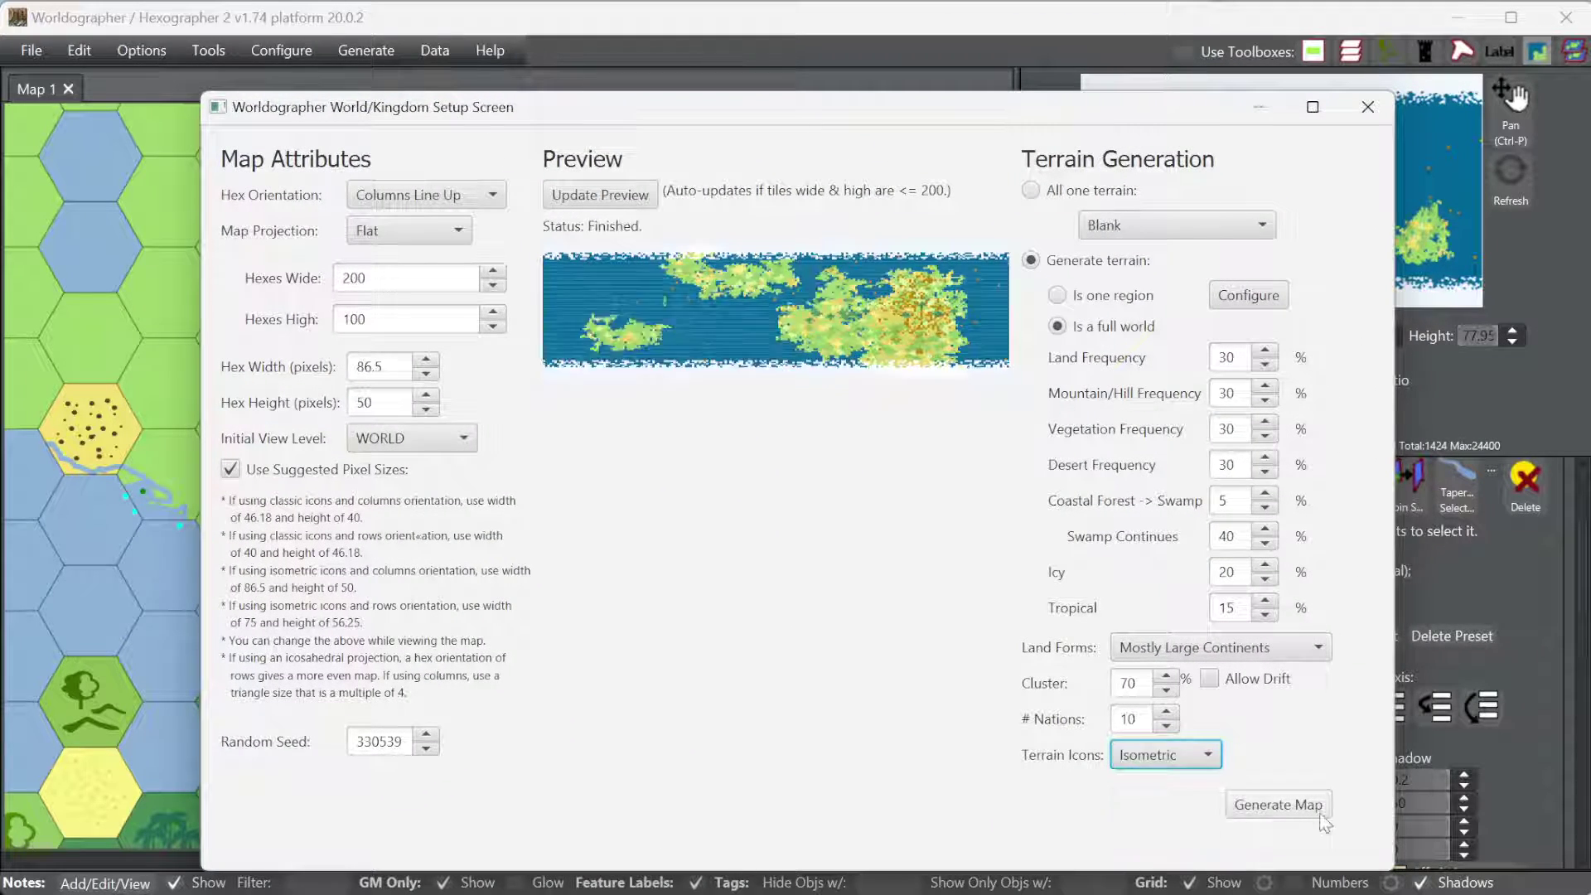
click(1303, 811)
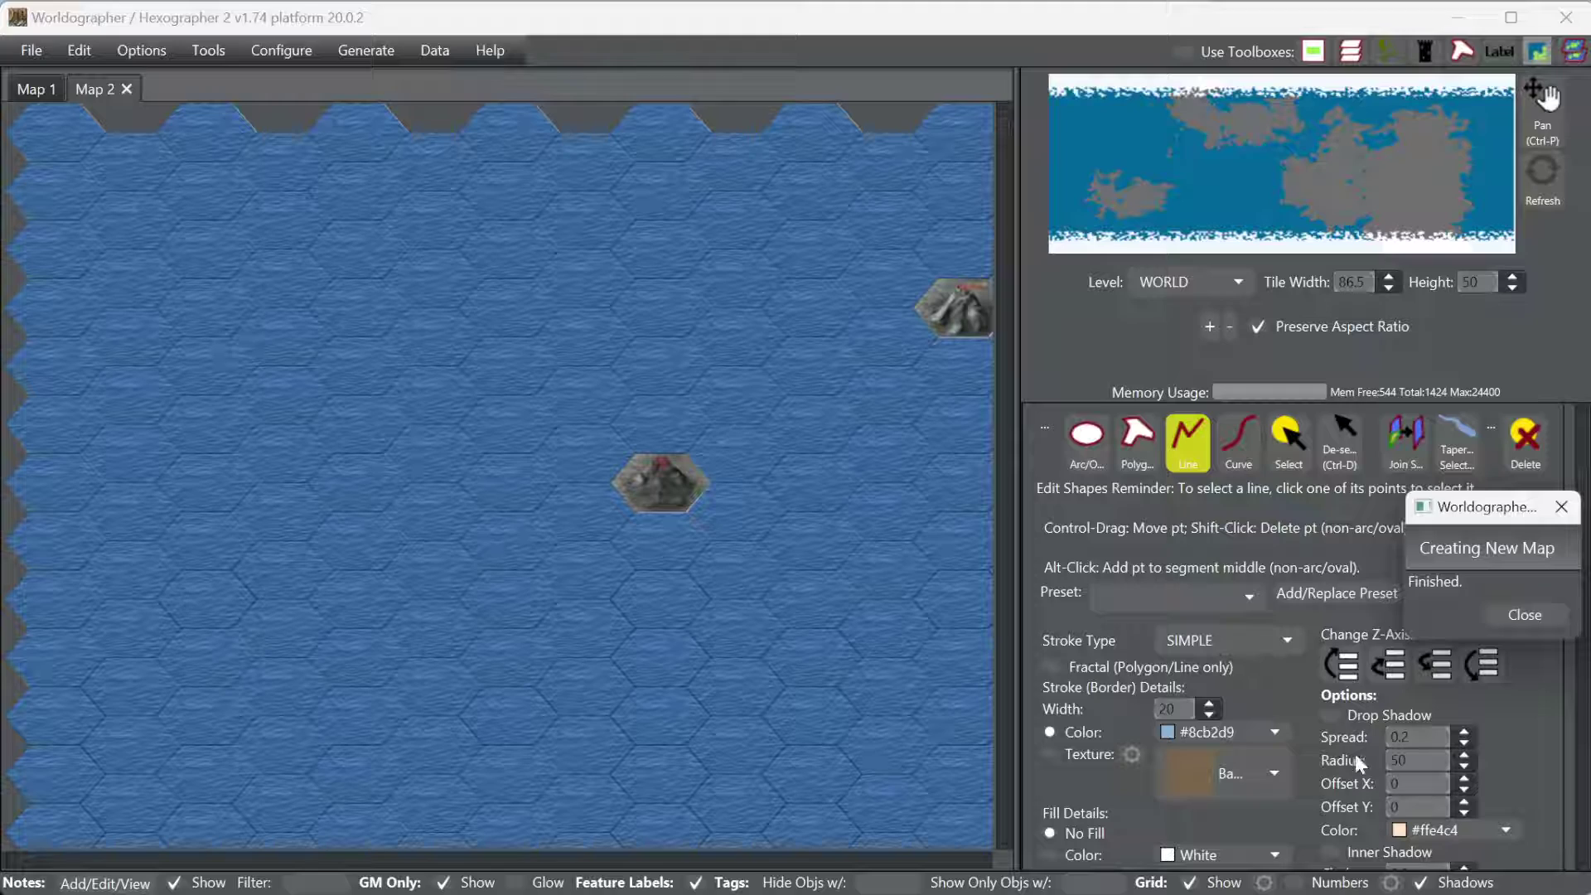
click(1517, 620)
Step: Move the view to Map 2's land and set the line stroke to the Water texture
click(1318, 136)
click(1318, 141)
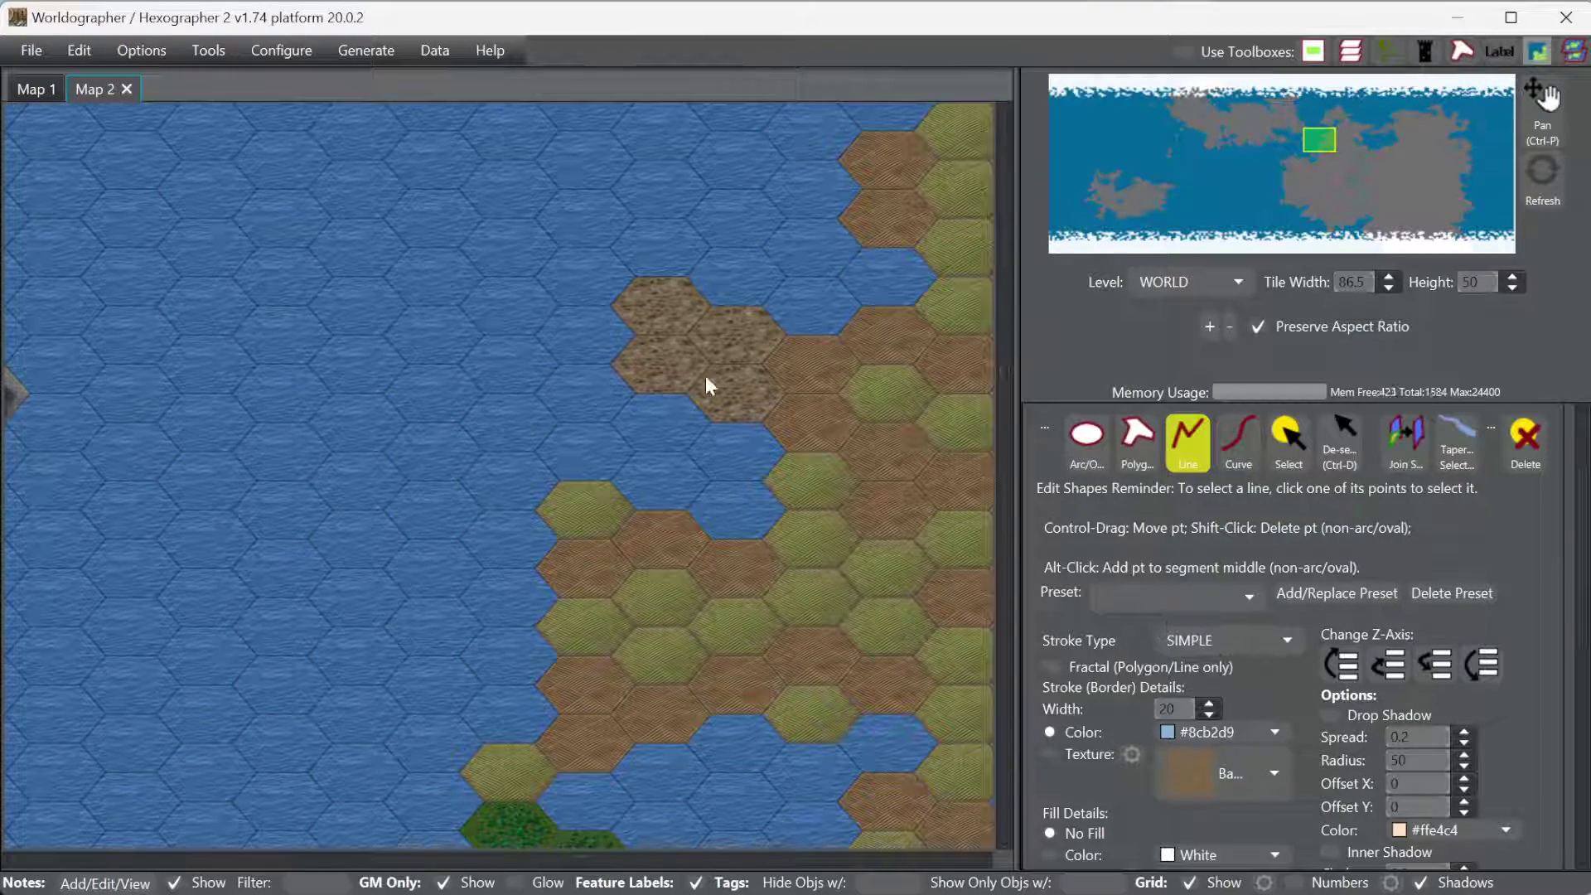
click(1093, 759)
click(1220, 778)
scroll(1268, 845, down, 10)
scroll(1261, 863, down, 4)
click(1261, 863)
Step: Run Generate Coasts, converting adjacent water to sea with isometric coast features
click(362, 53)
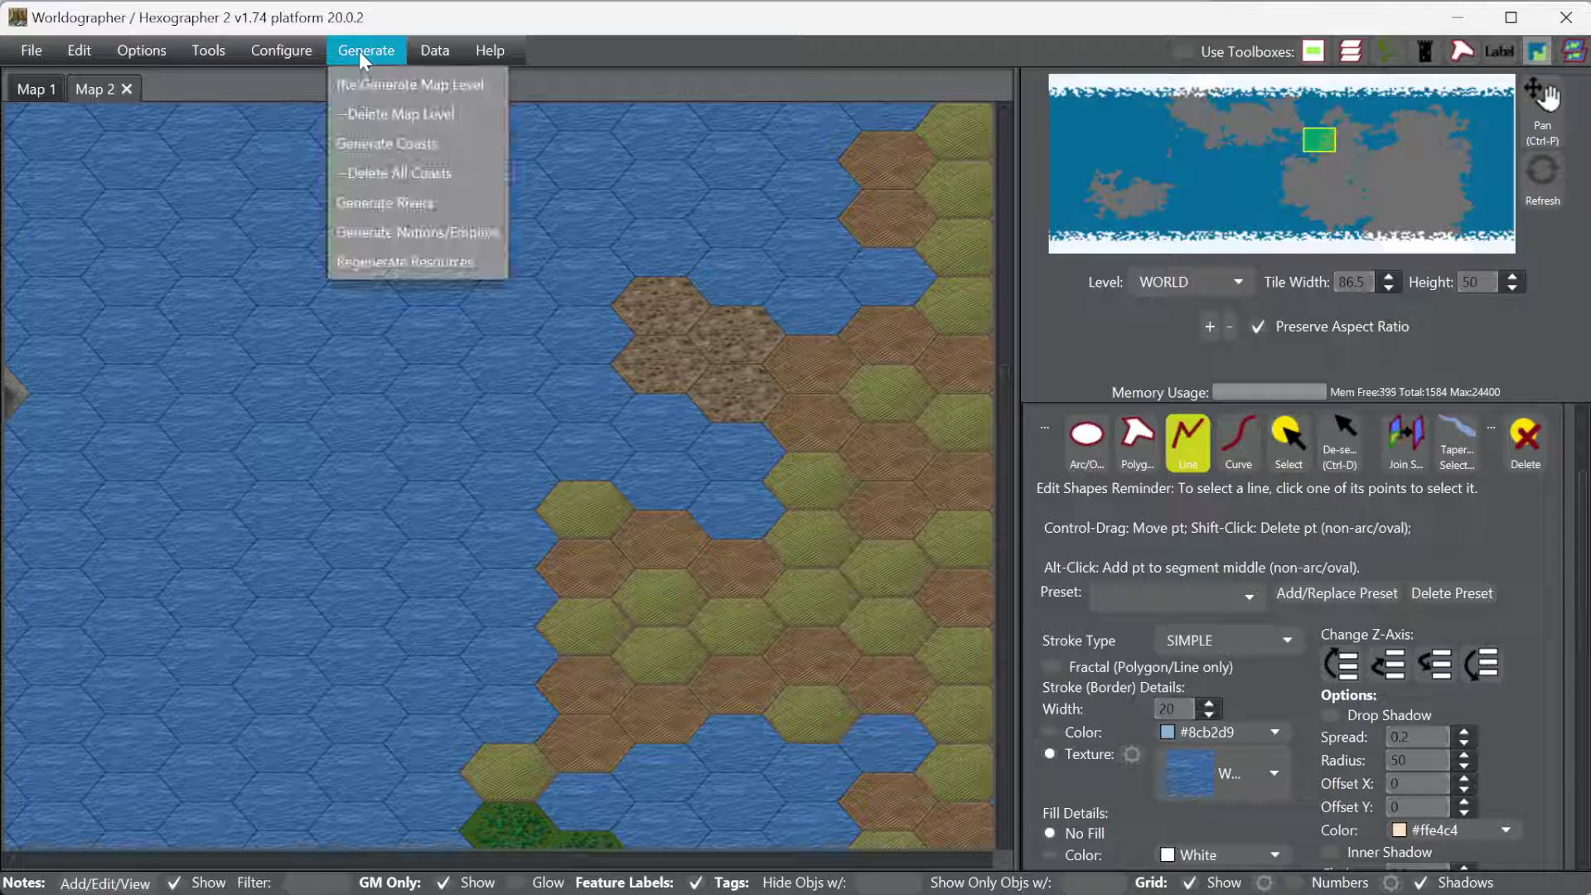
click(427, 145)
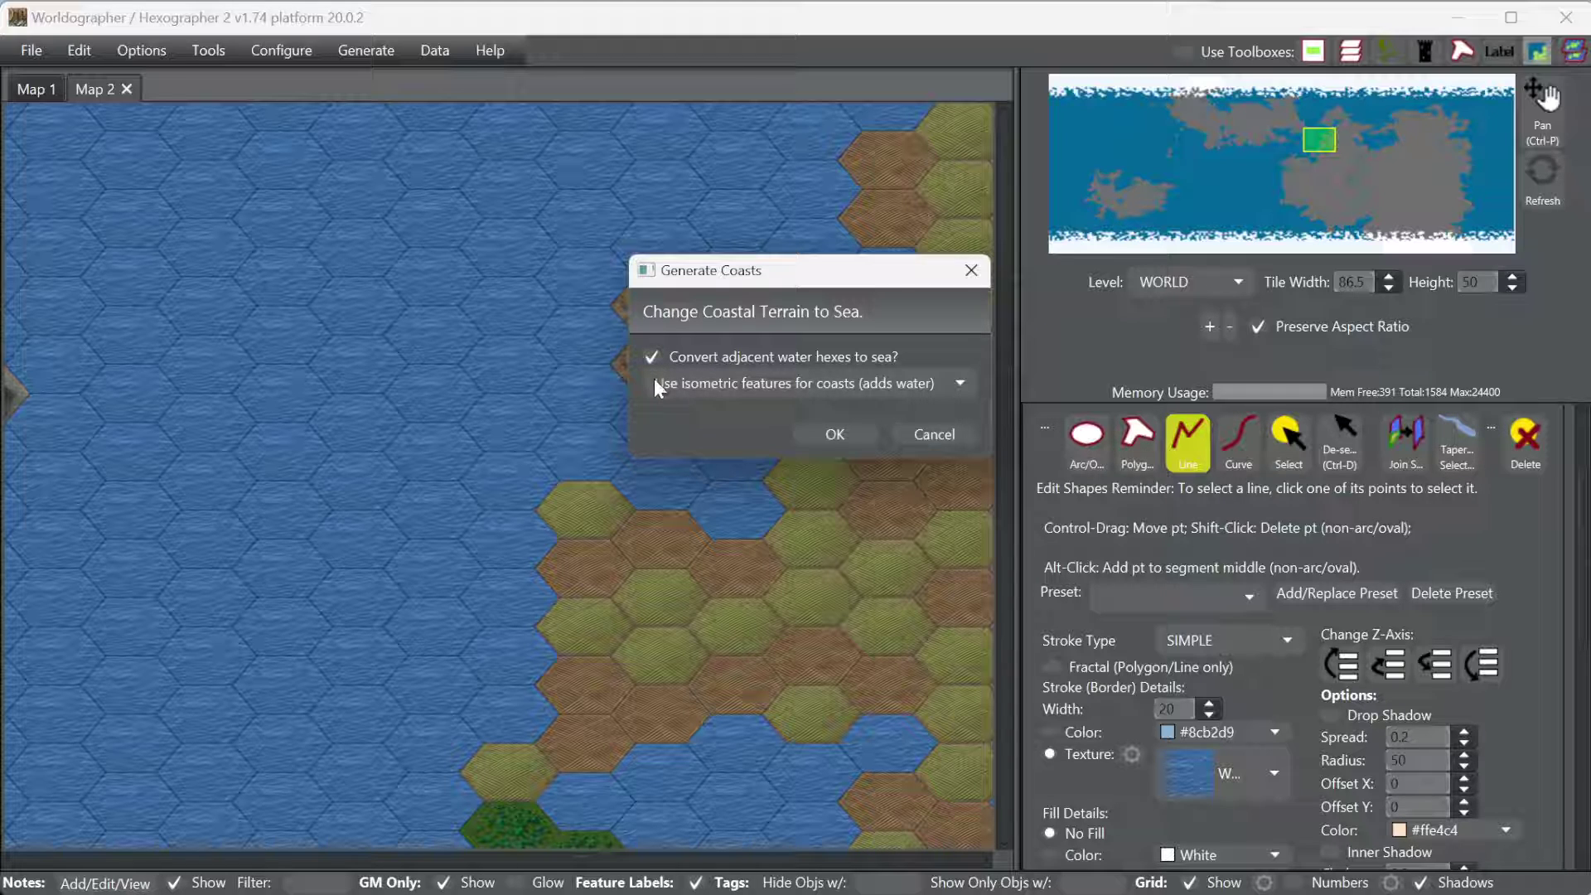
click(688, 389)
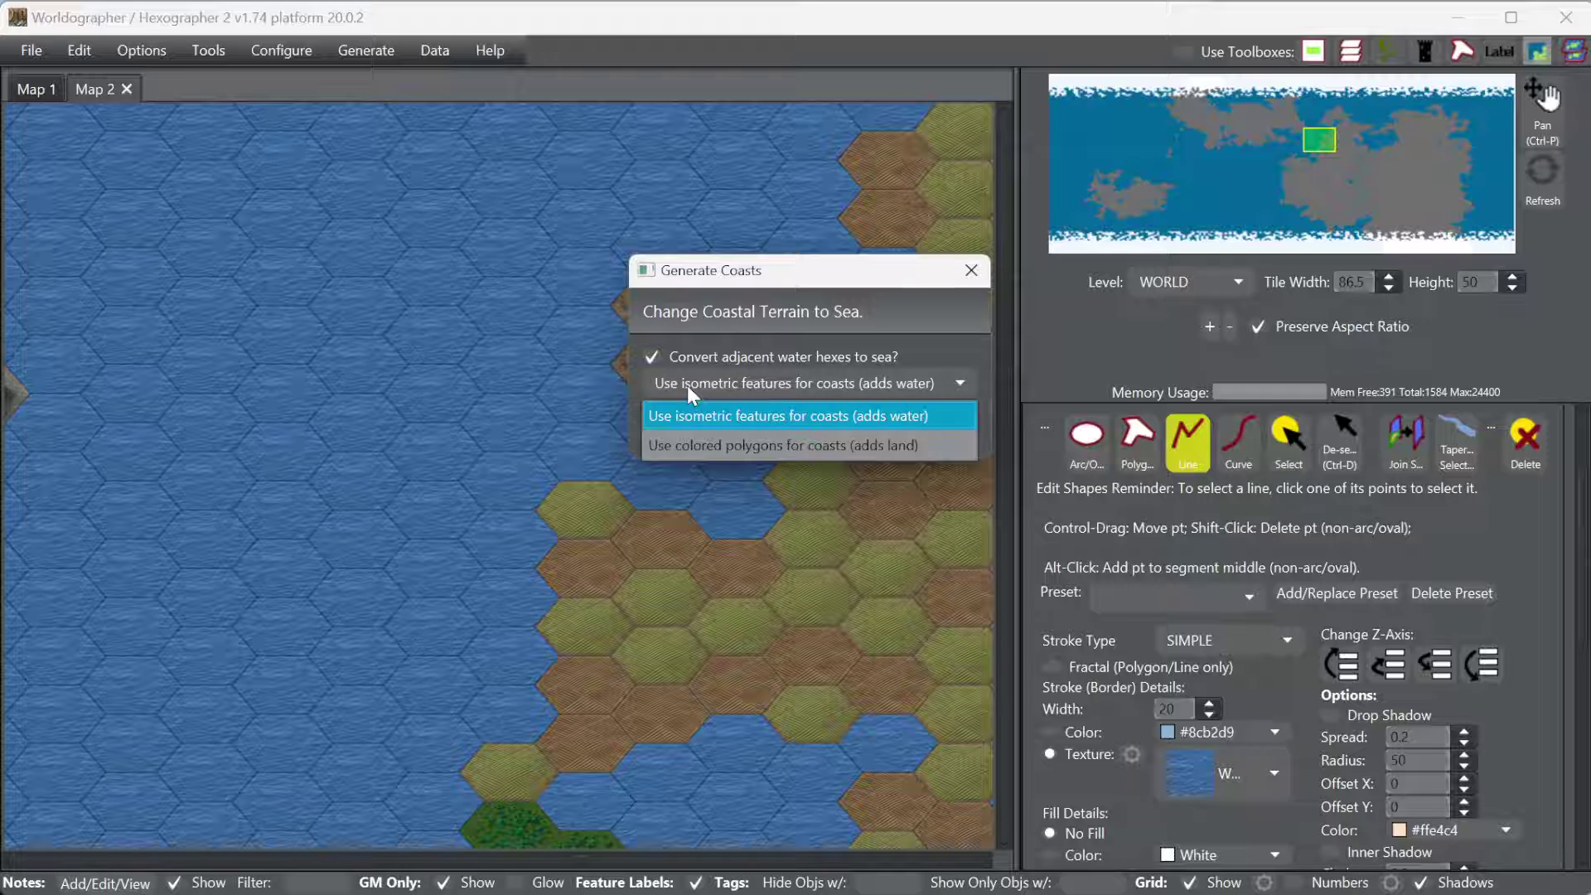
click(751, 412)
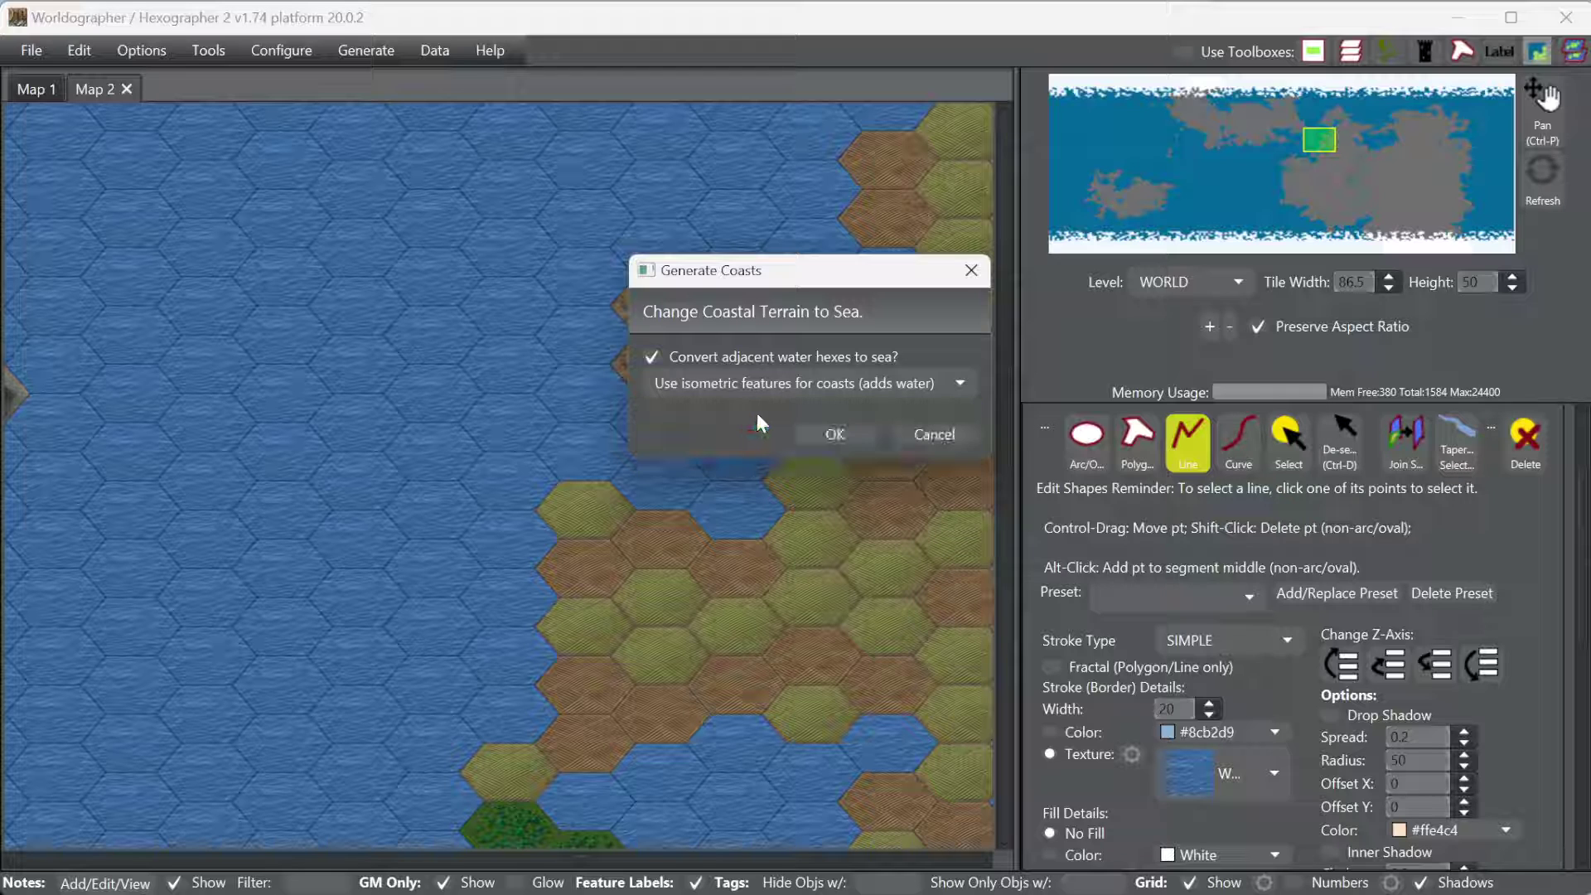
click(850, 431)
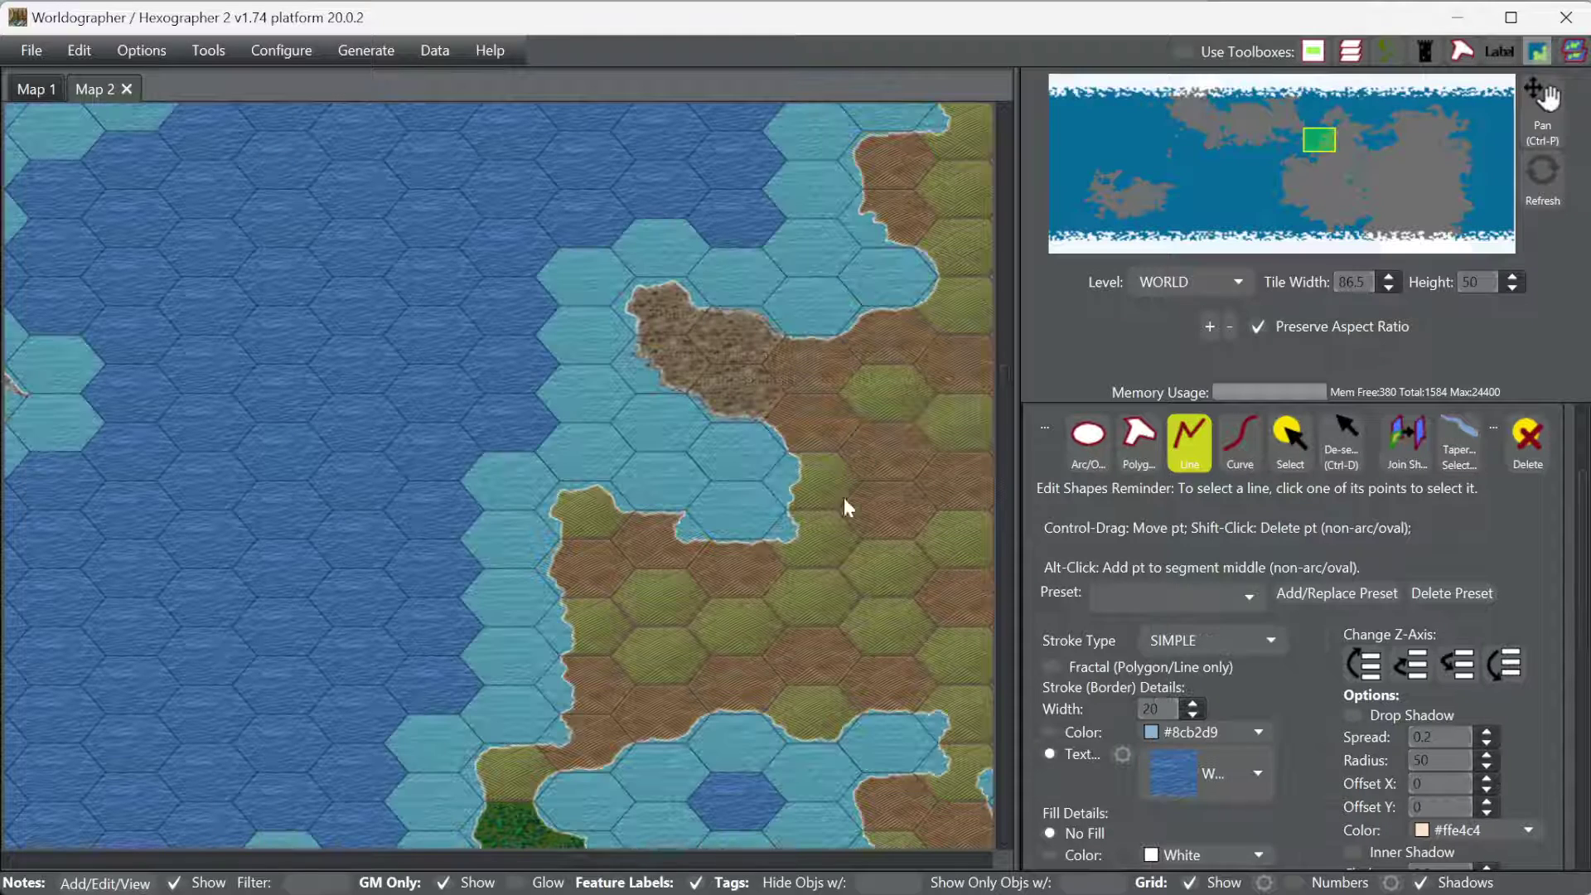
Step: Pan to another coastal area and show only Isometric features in the Features list
click(1330, 136)
drag(1330, 132, 1361, 142)
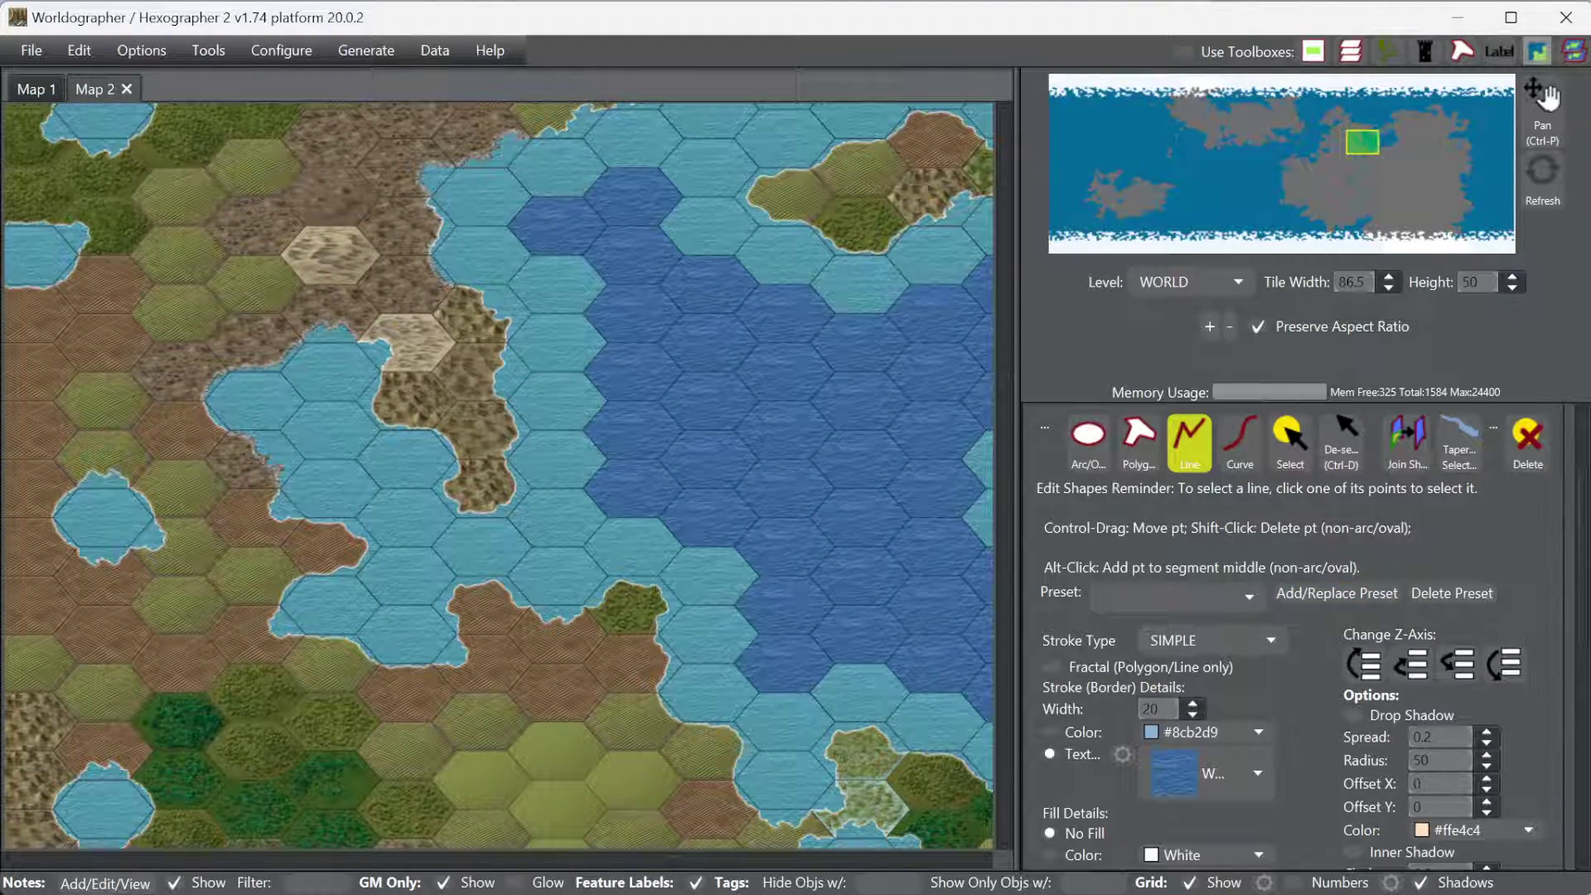
drag(1585, 510, 1568, 425)
click(1319, 508)
click(1317, 478)
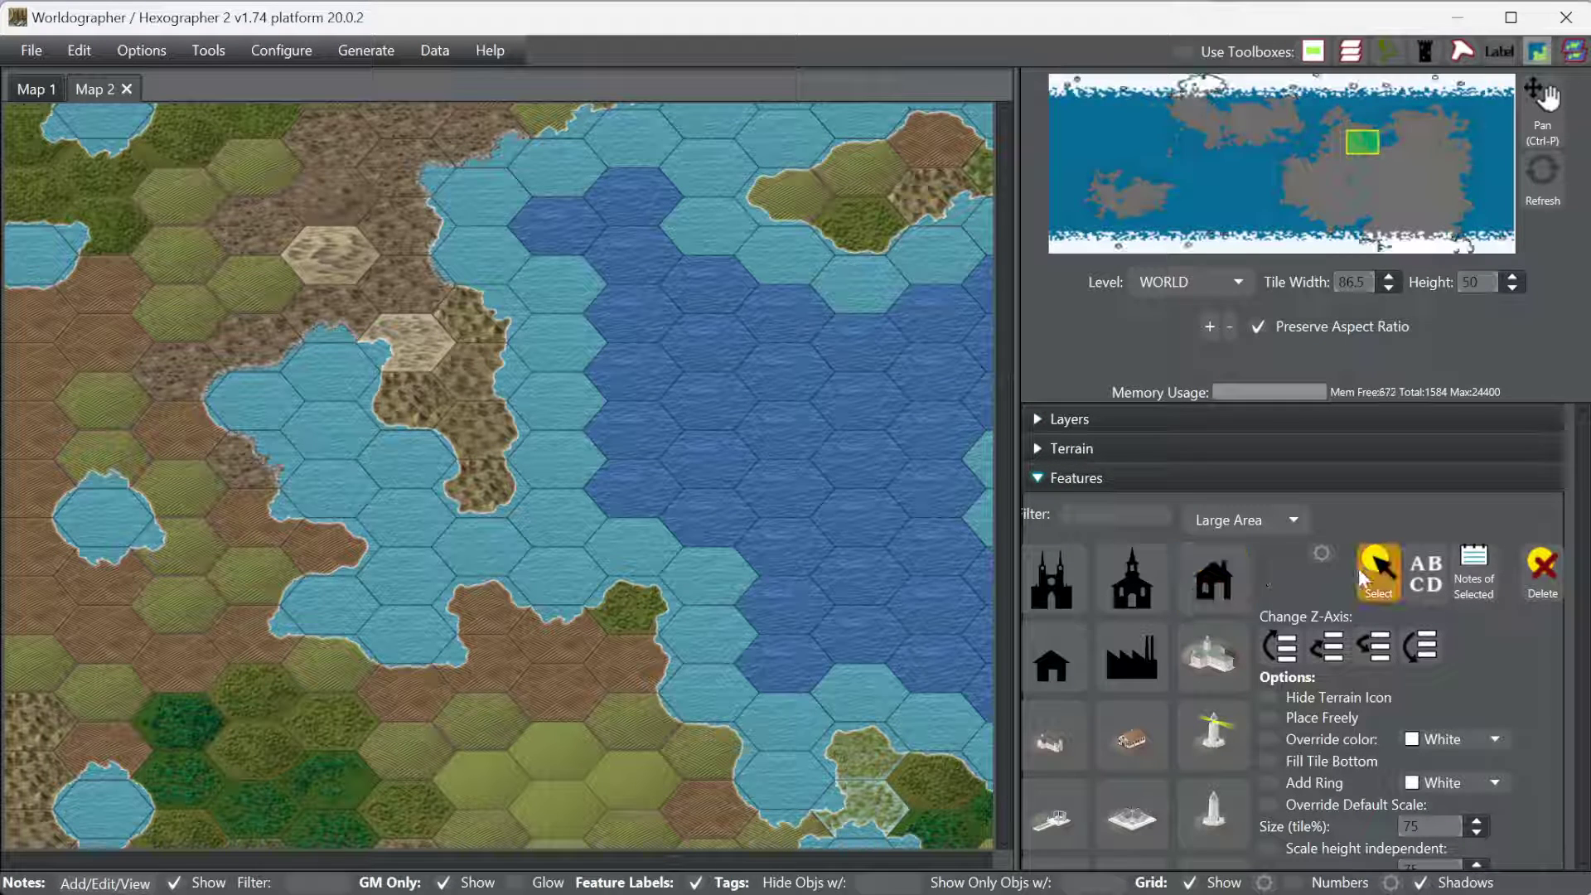
click(1249, 527)
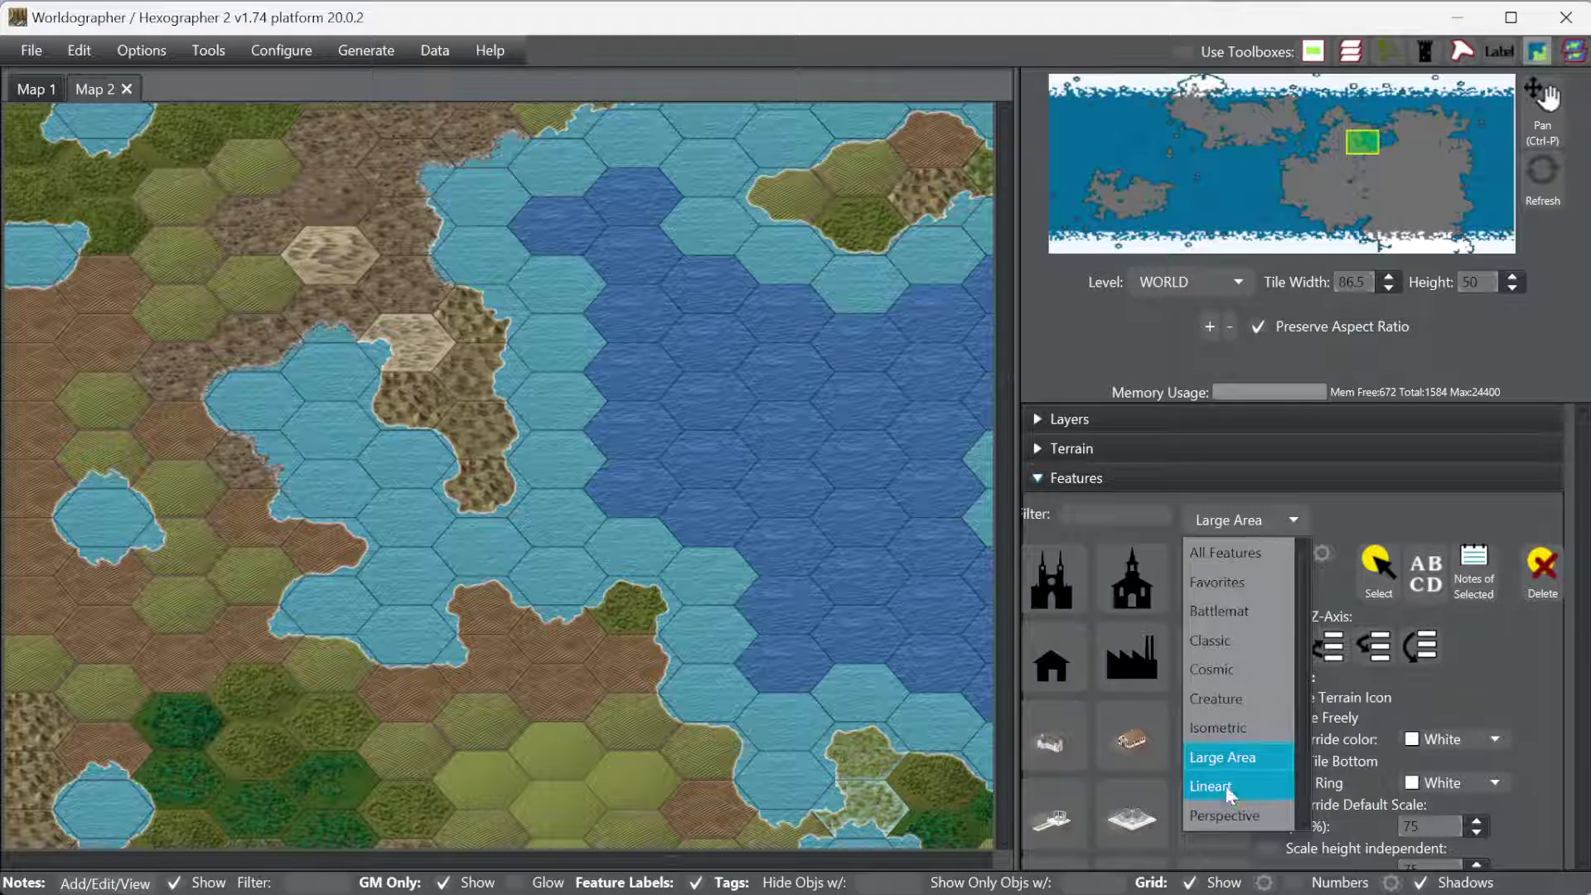
scroll(1230, 728, down, 1)
scroll(1225, 768, up, 1)
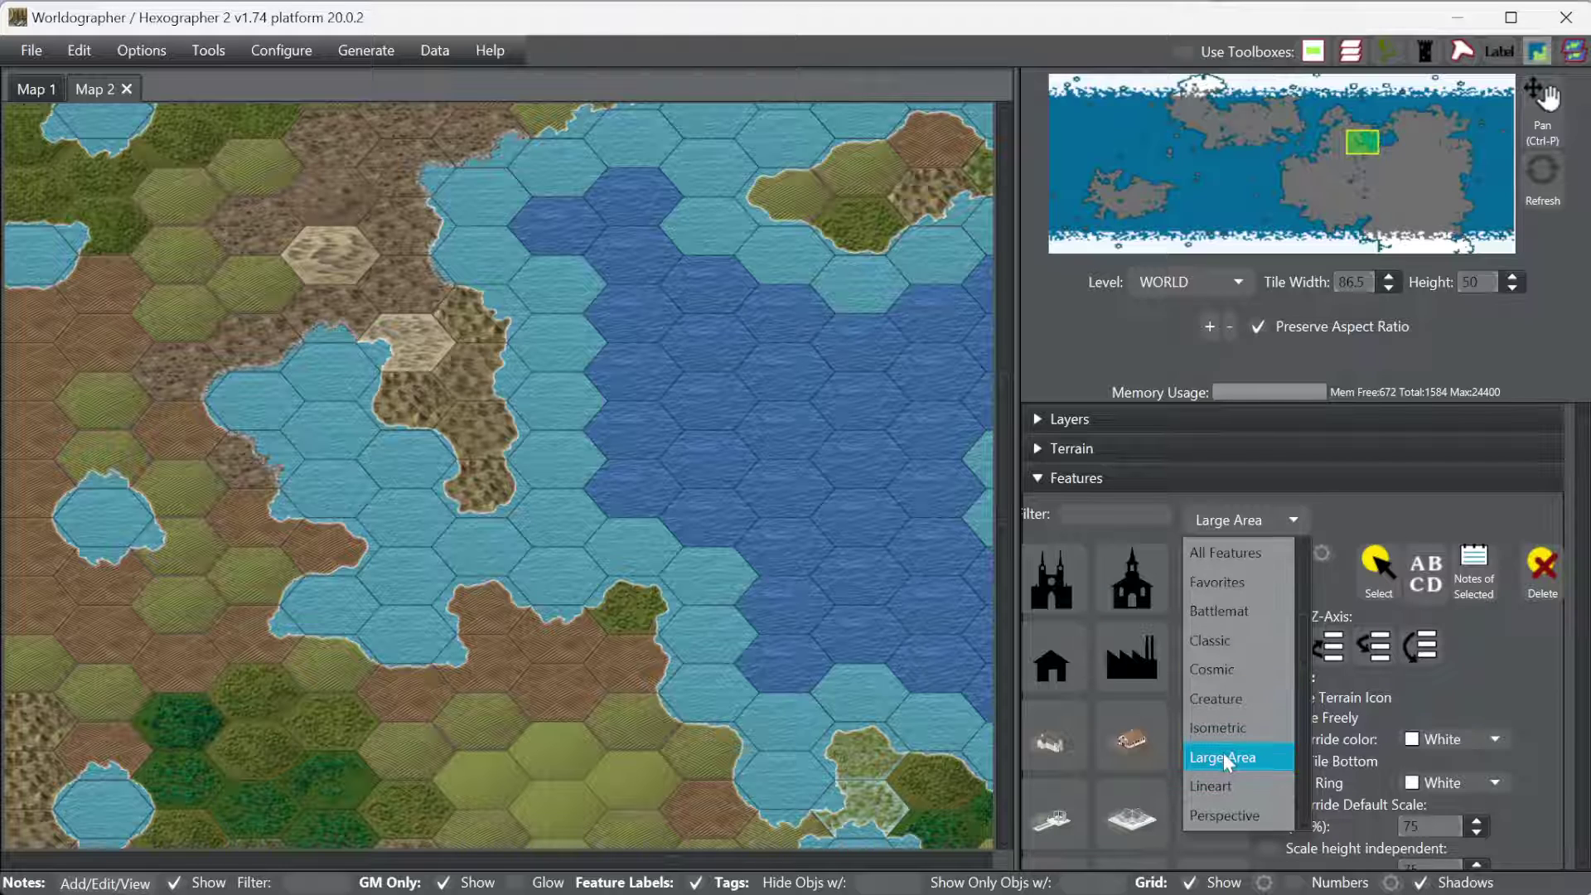
click(1222, 728)
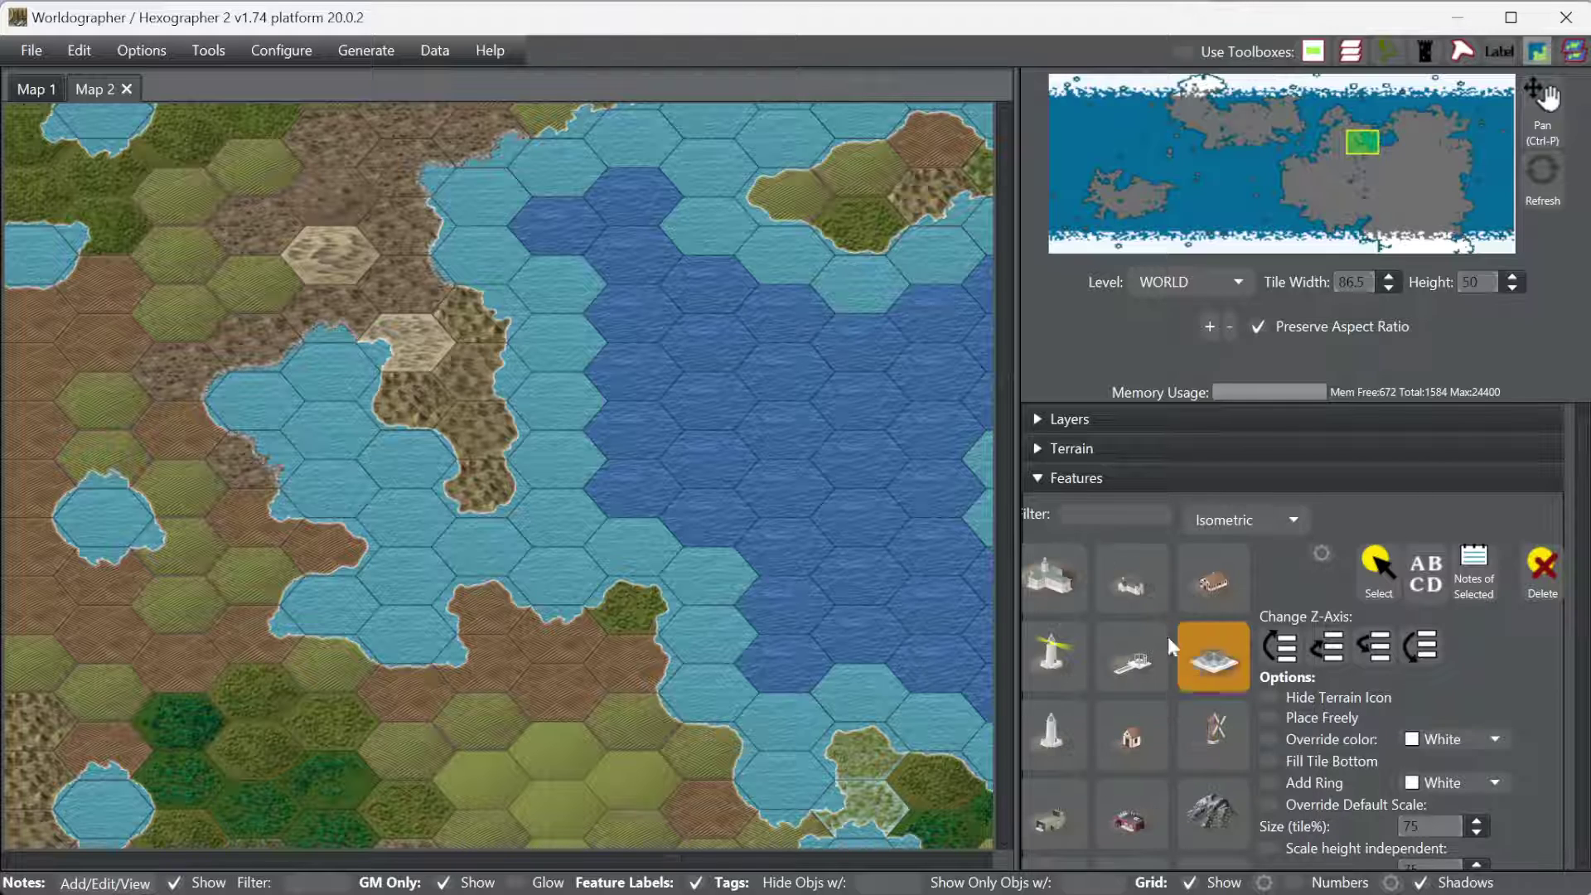
Step: Filter the isometric features by name to 'shore' to list the shoreline pieces
click(1129, 515)
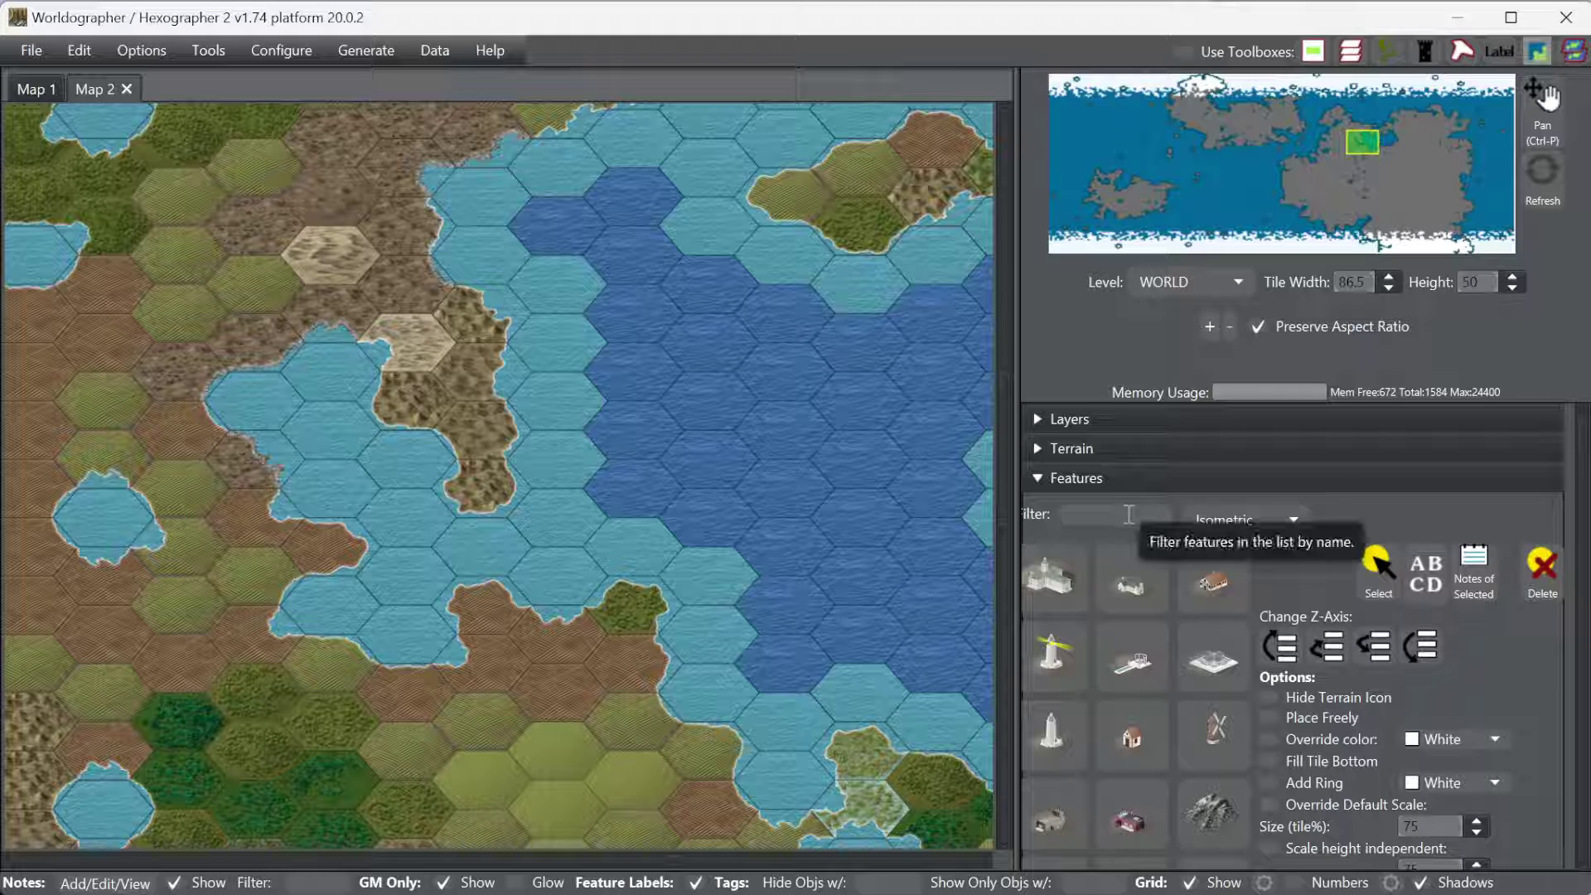
text(coast)
key(BackSpace)
key(BackSpace)
key(BackSpace)
key(BackSpace)
key(BackSpace)
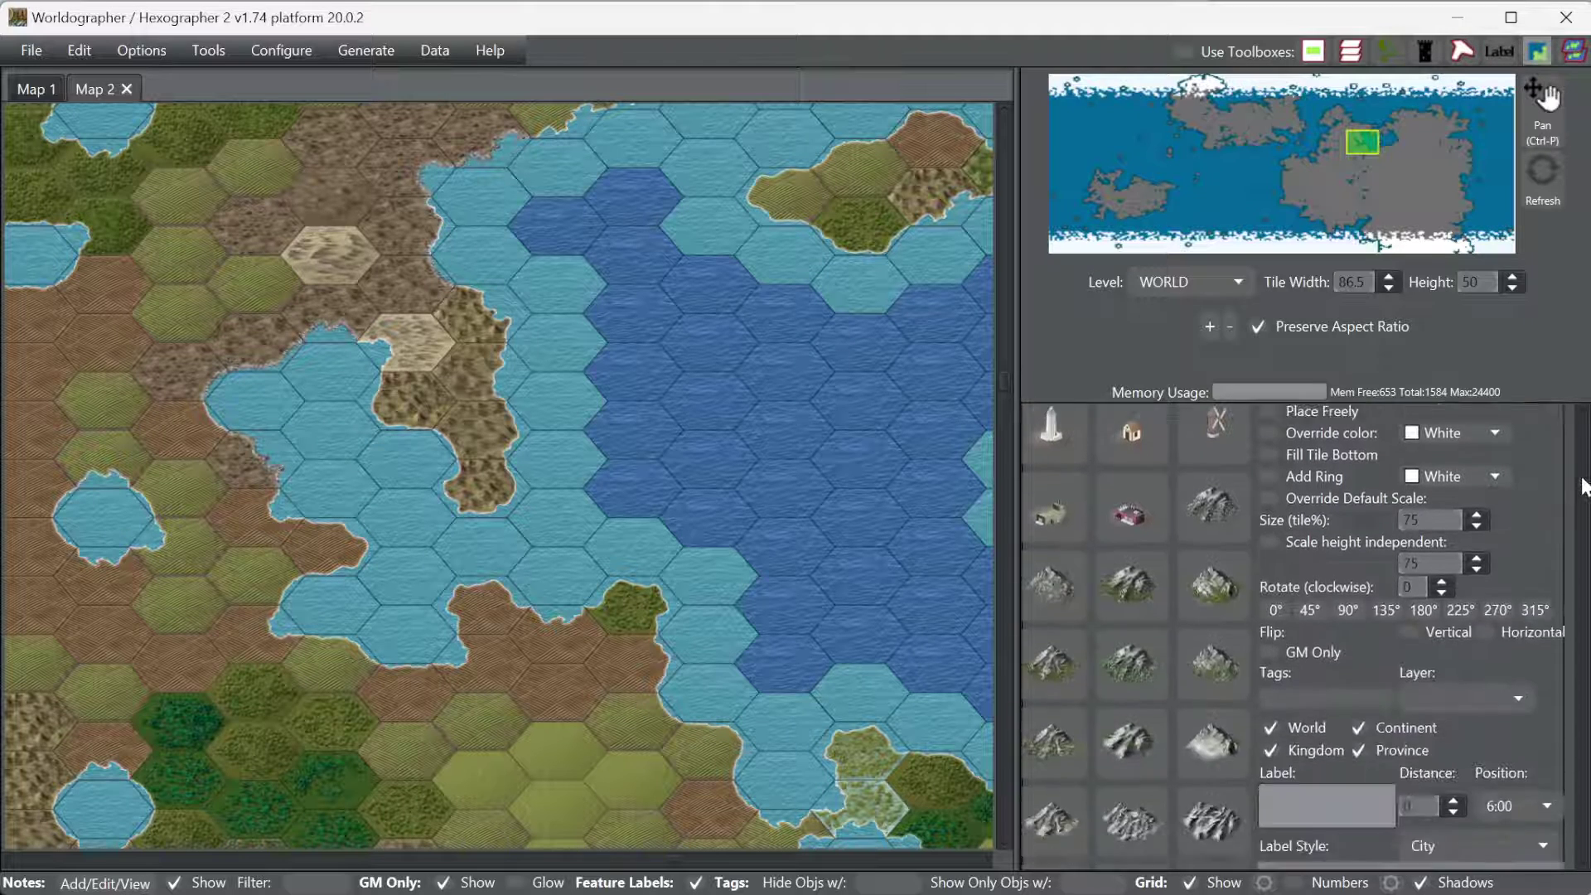
click(1179, 491)
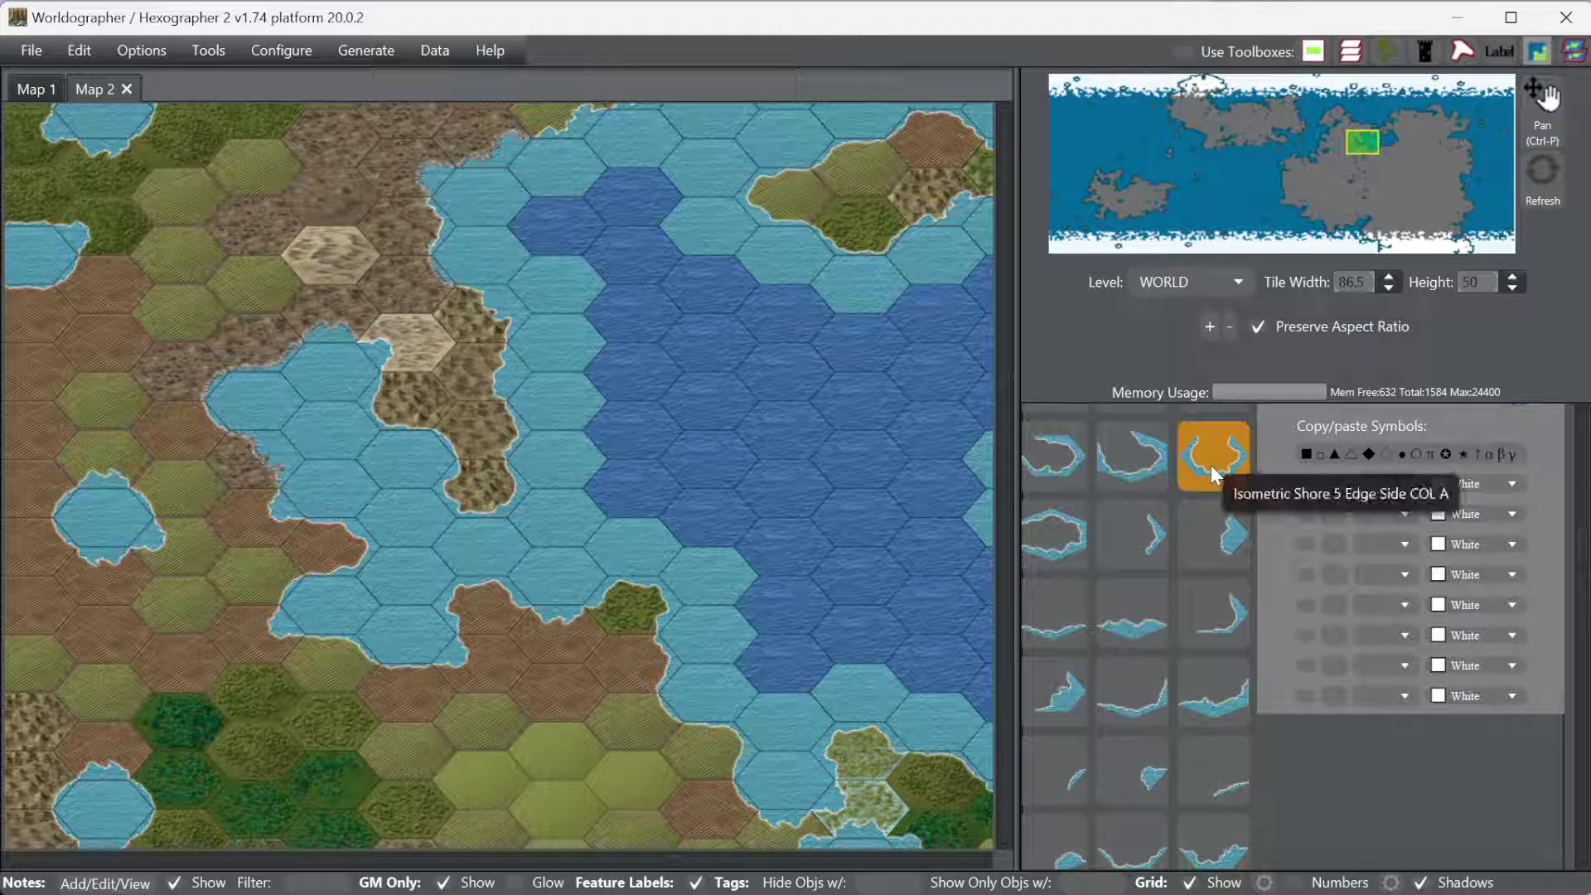
scroll(1295, 587, up, 5)
scroll(1295, 586, up, 5)
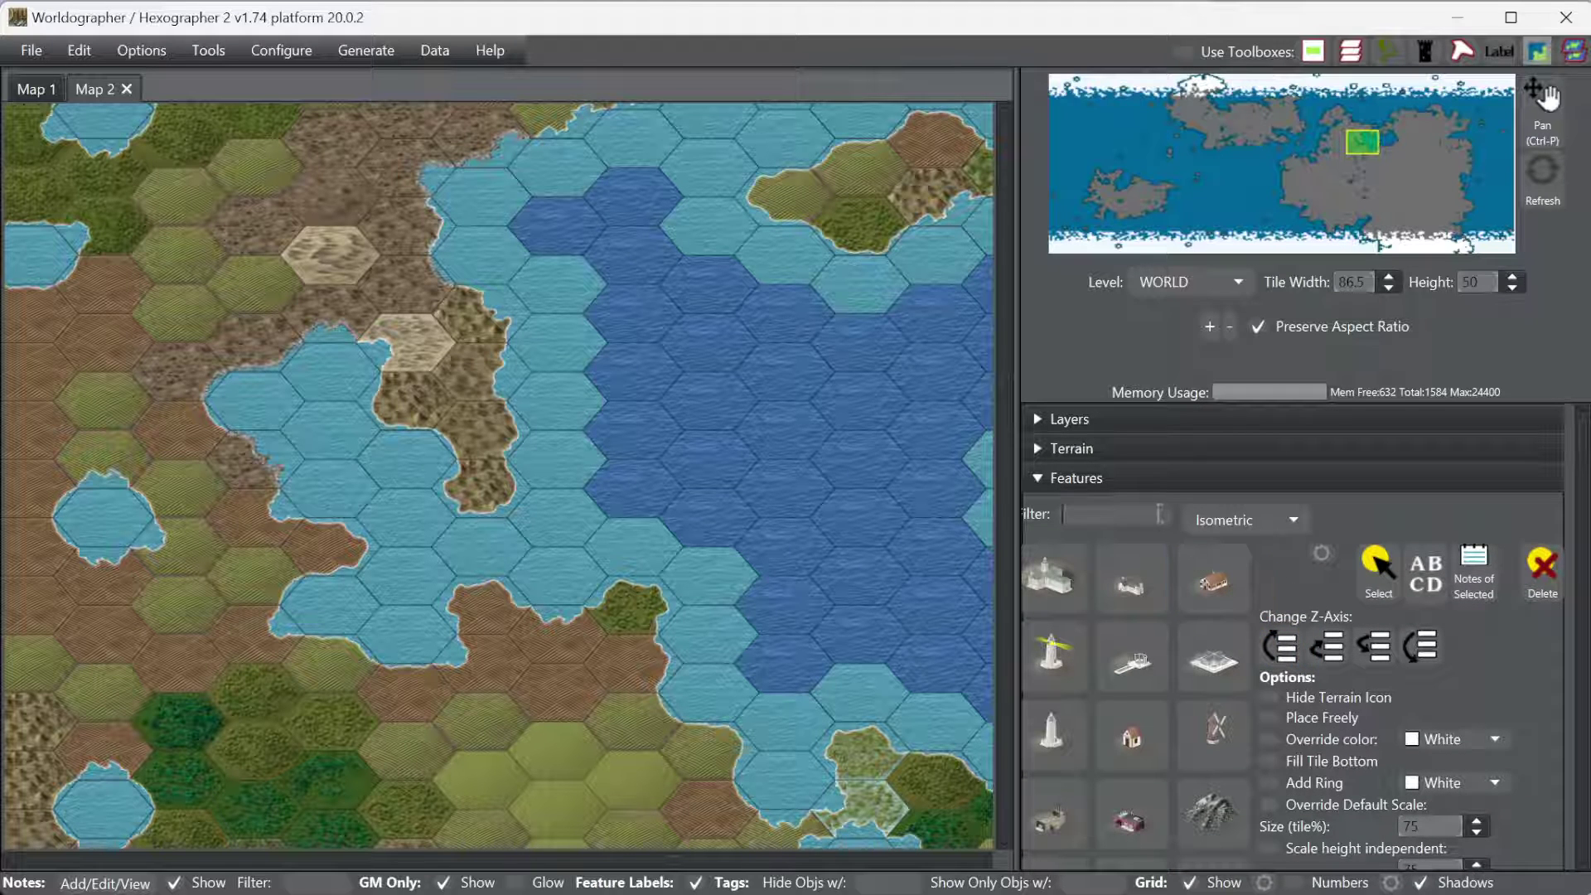
click(1169, 514)
text(shore)
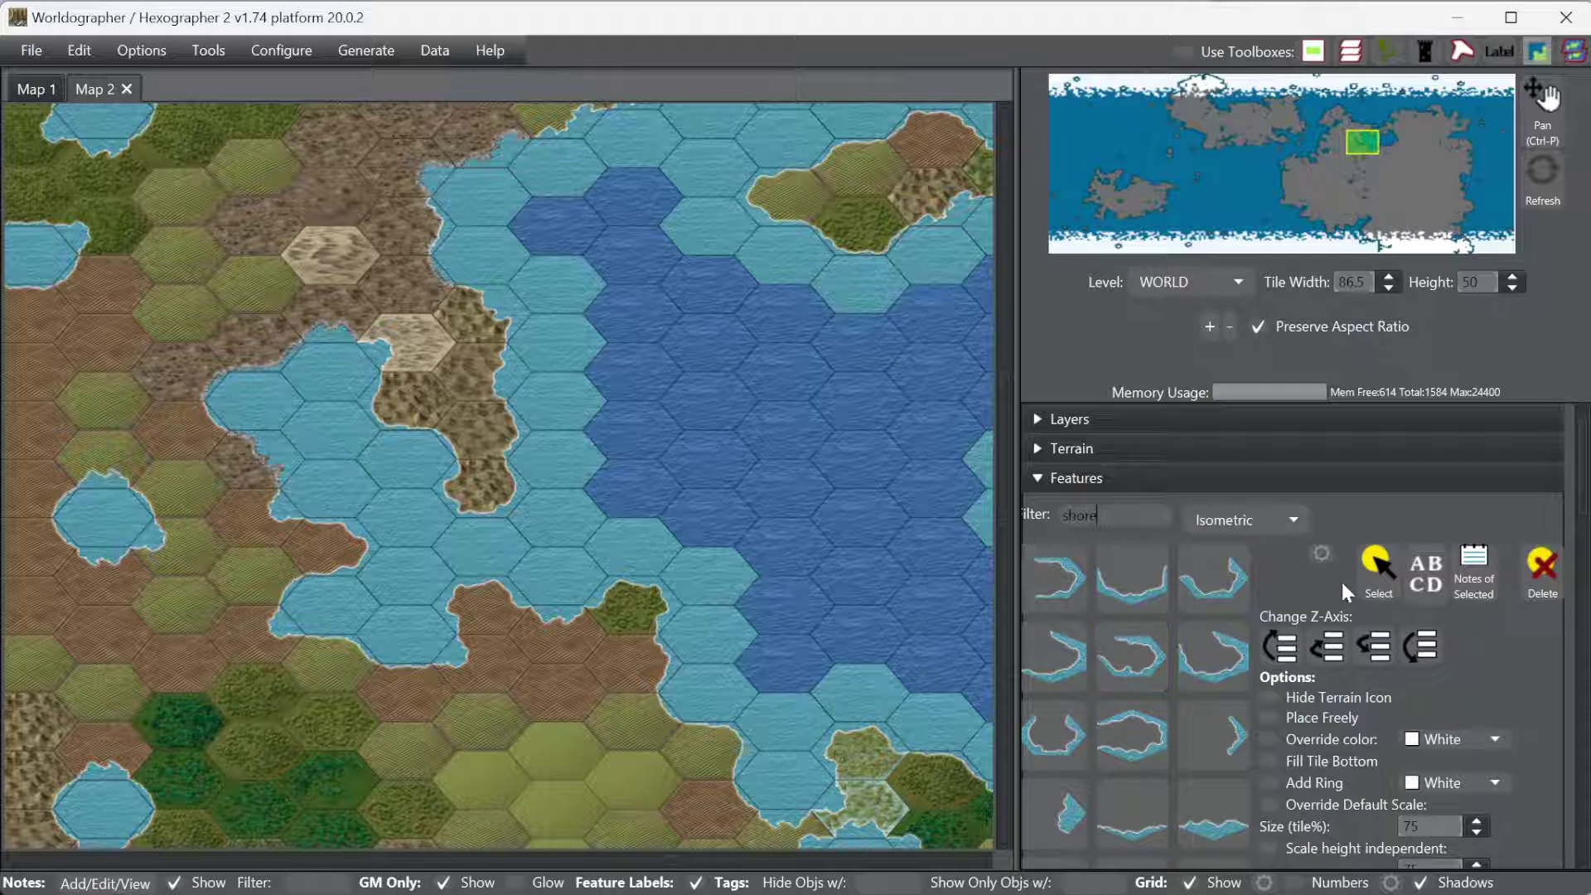
Step: Select and delete the old shore piece on the brown land's eastern hex edge
click(1373, 571)
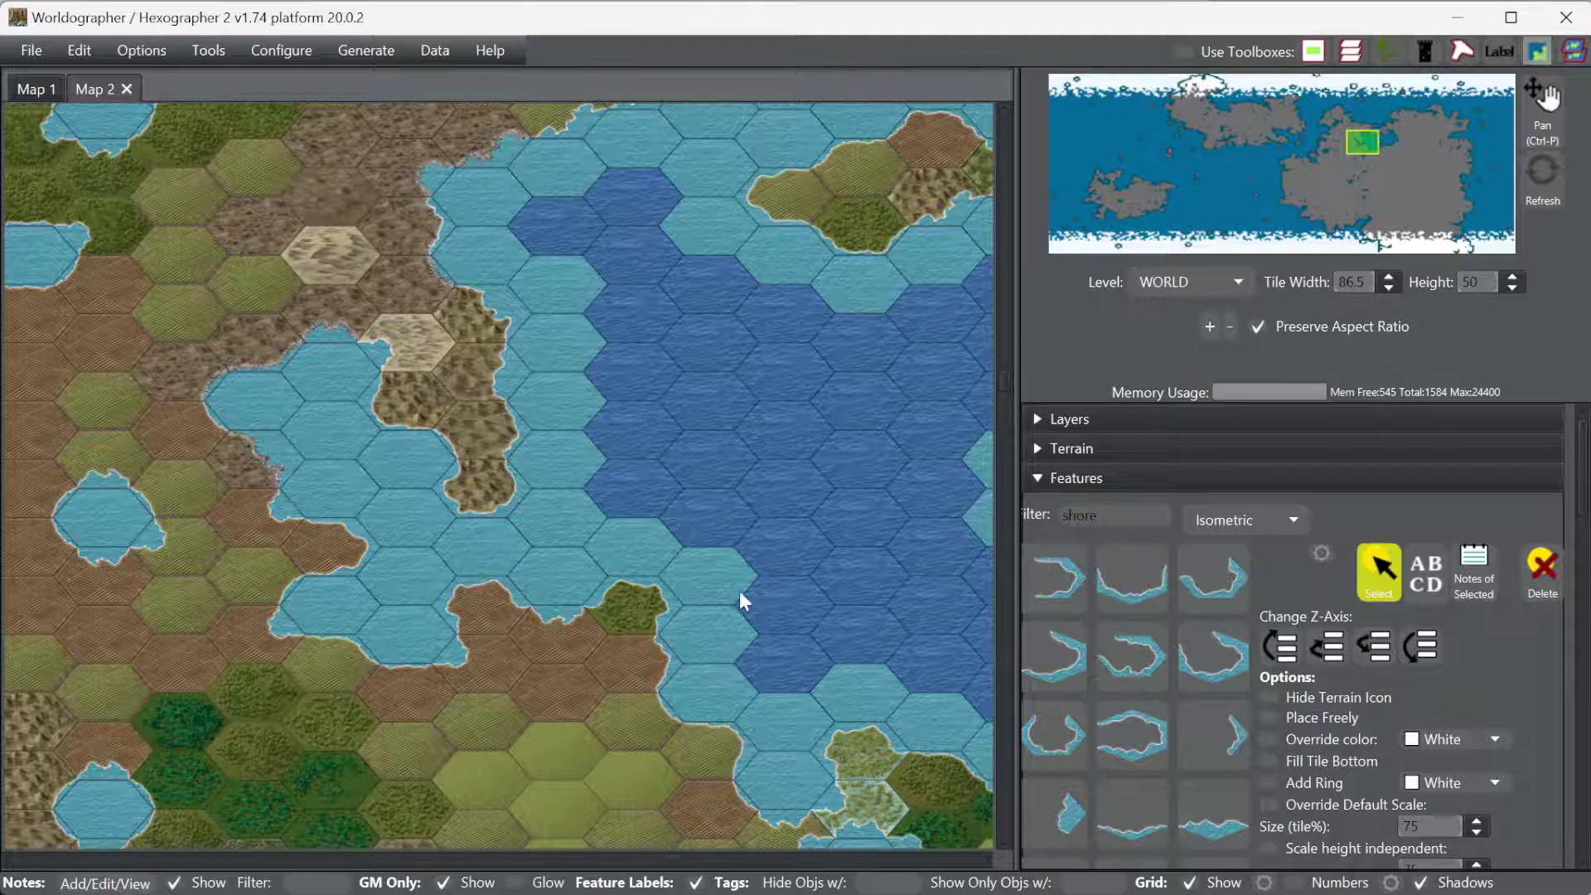
click(597, 601)
scroll(607, 642, up, 2)
scroll(609, 646, up, 2)
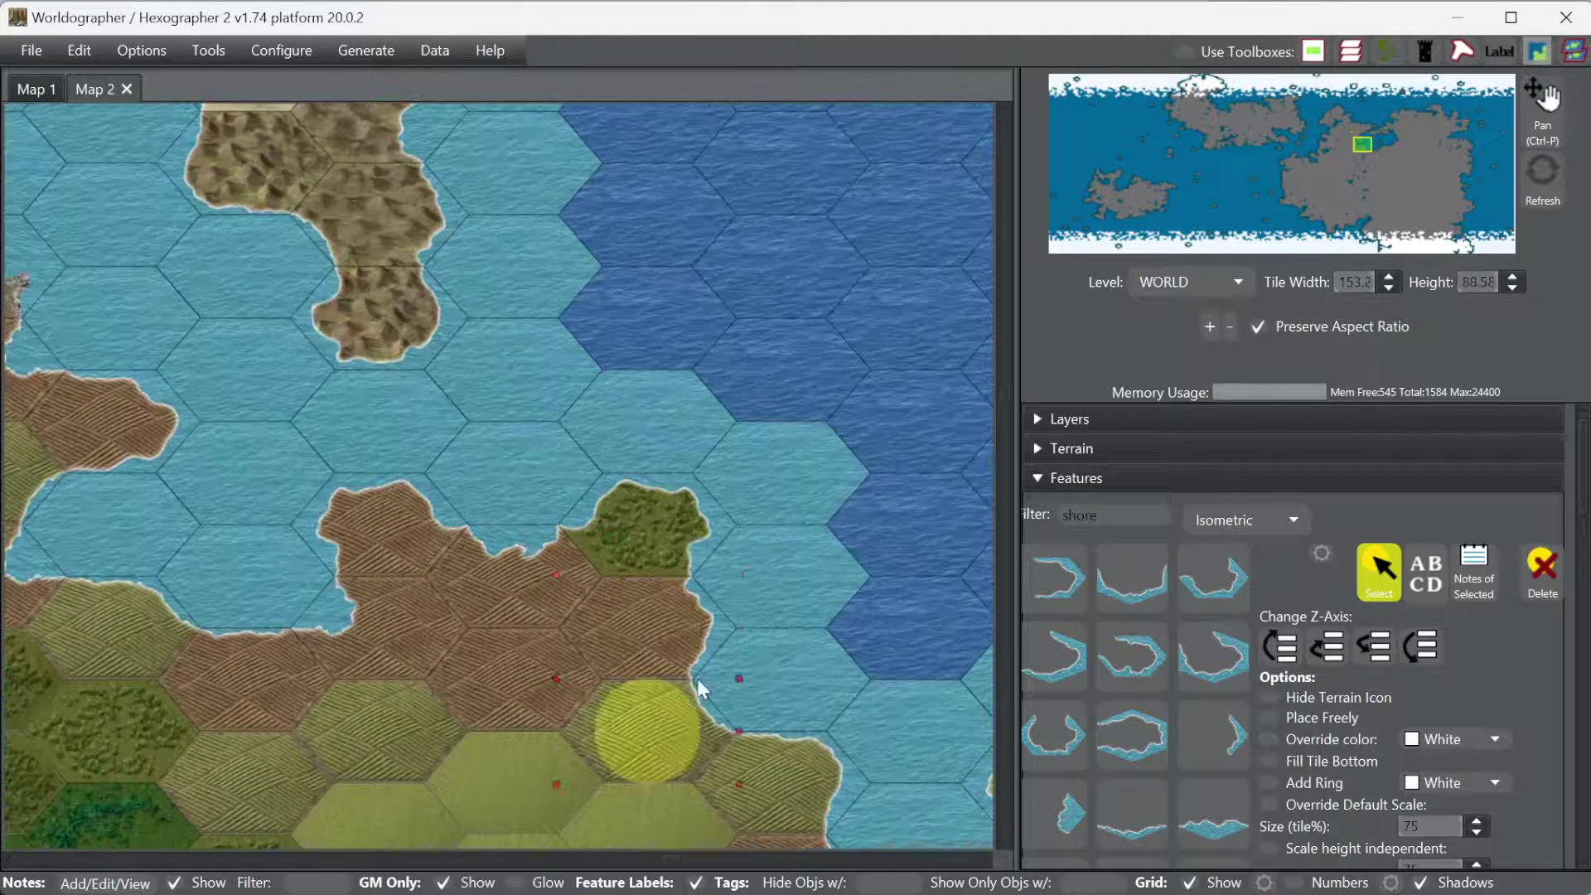
click(666, 638)
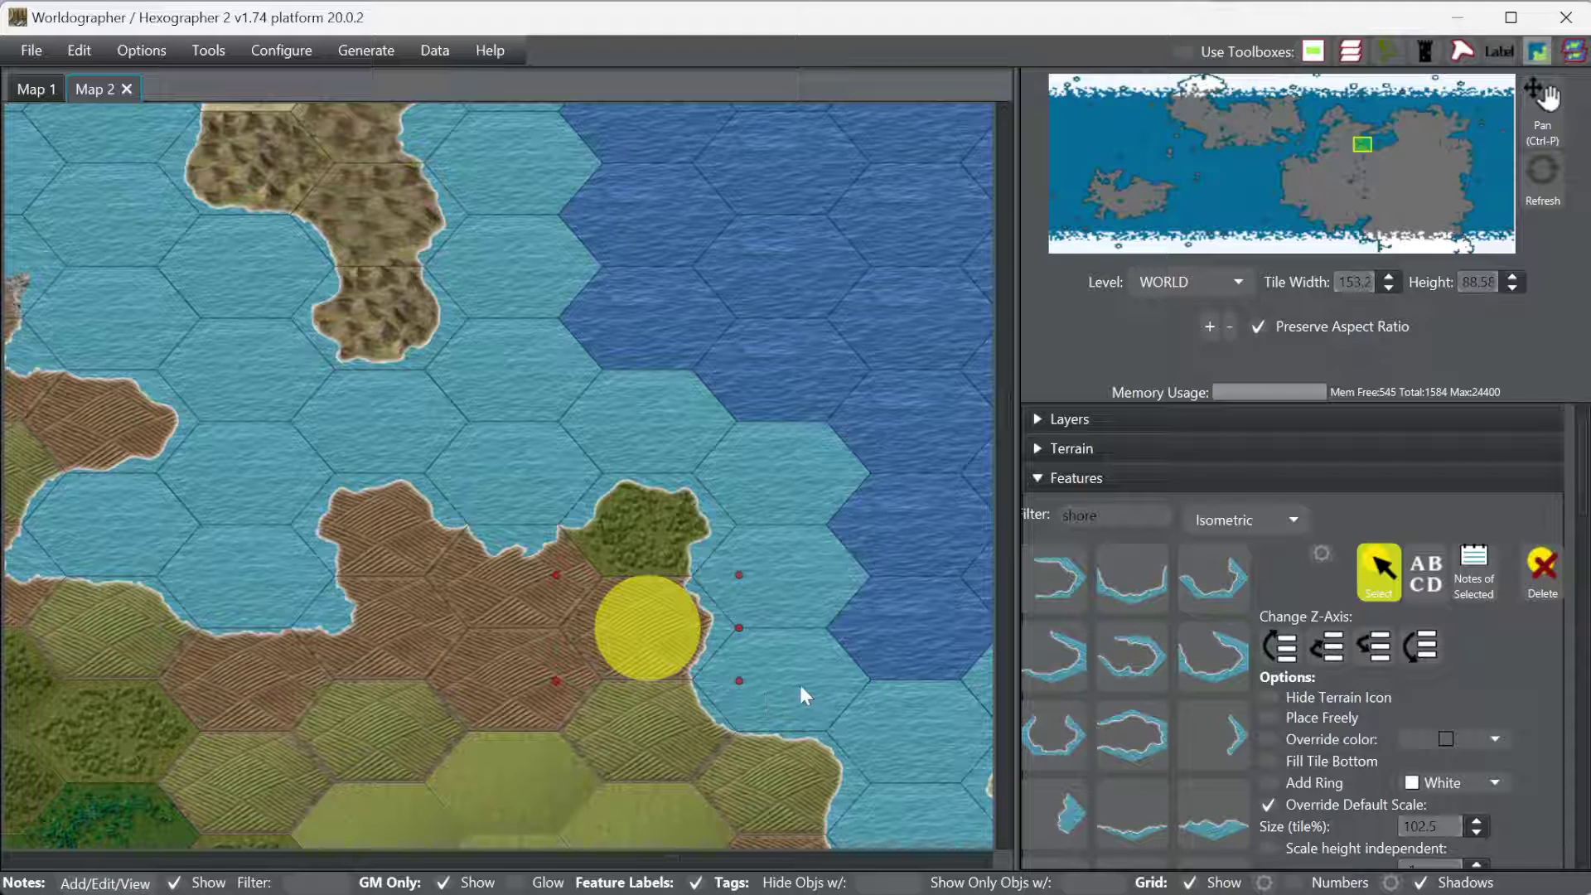
key(Delete)
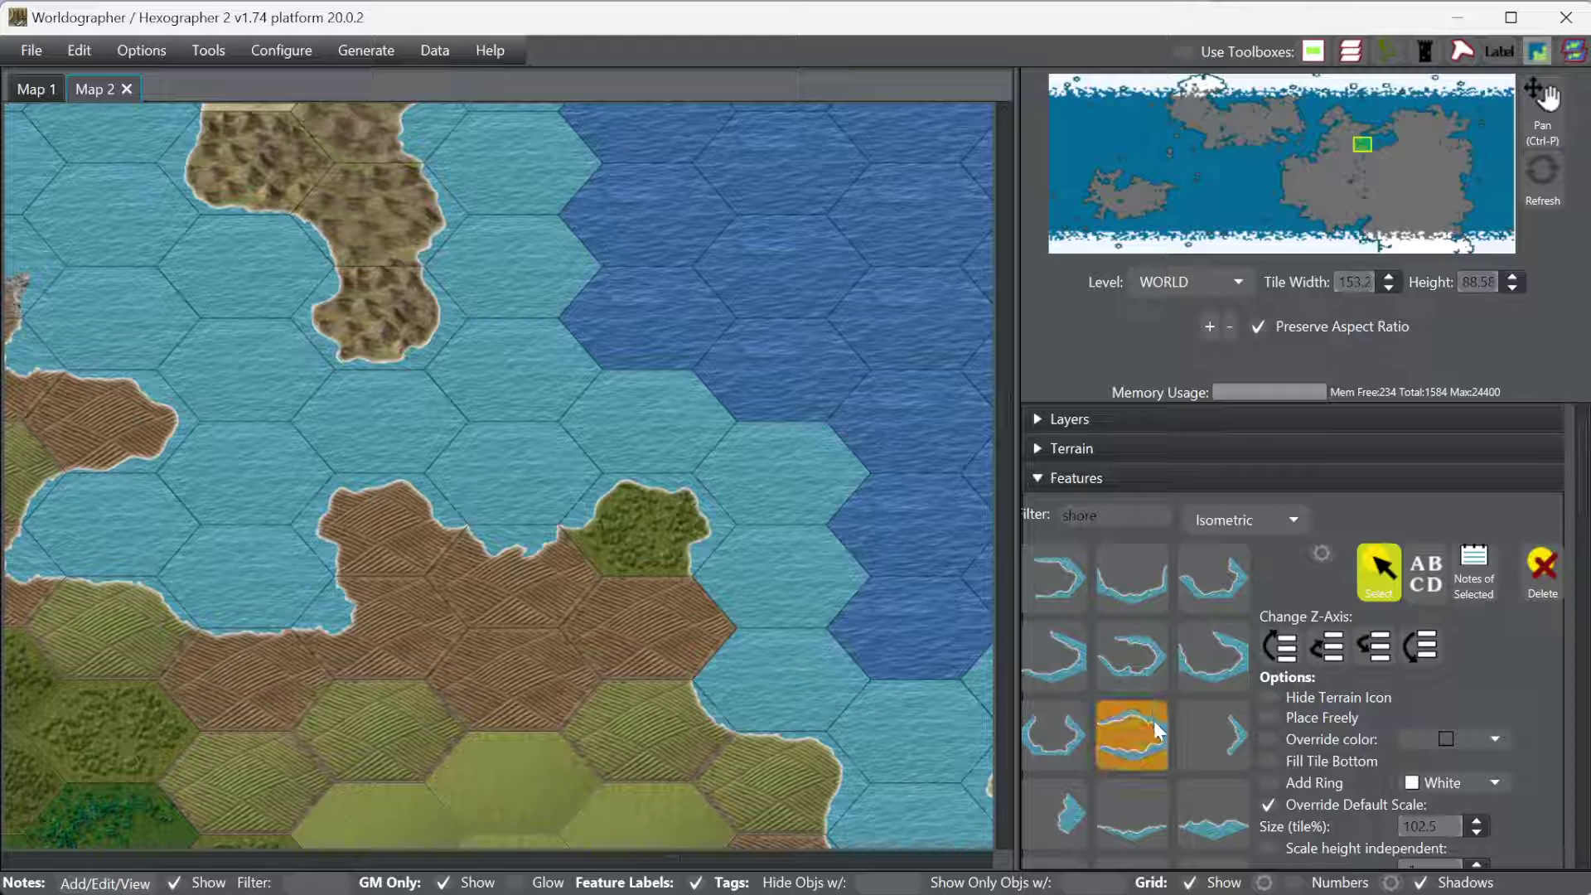
Step: Place a different irregular shore piece along the brown hex's eastern edge
scroll(1185, 719, down, 1)
scroll(1185, 719, down, 1)
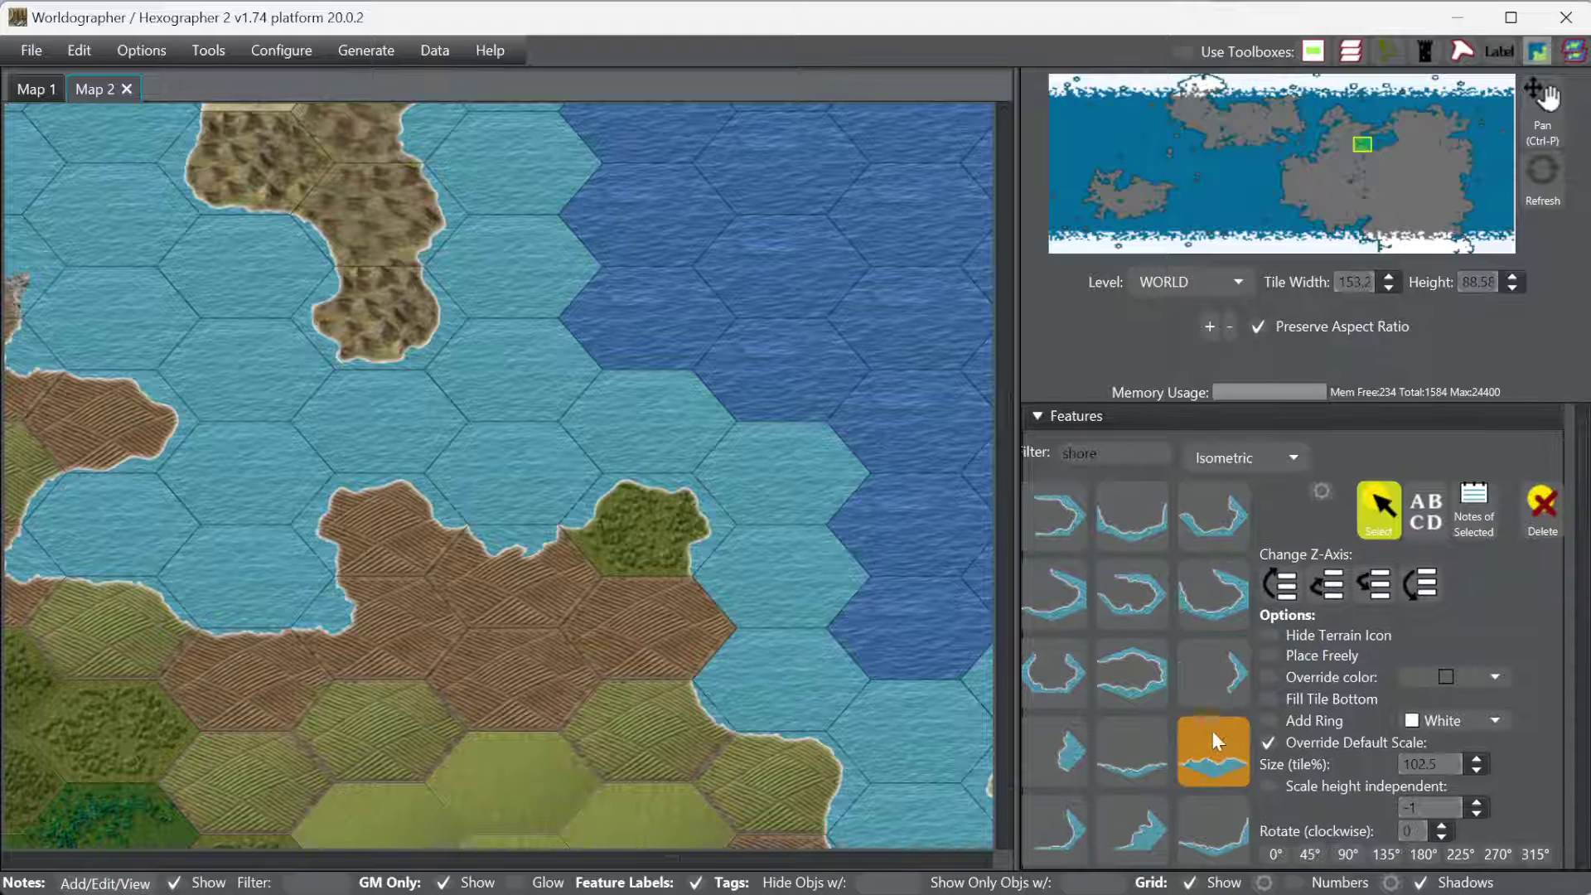
click(1217, 678)
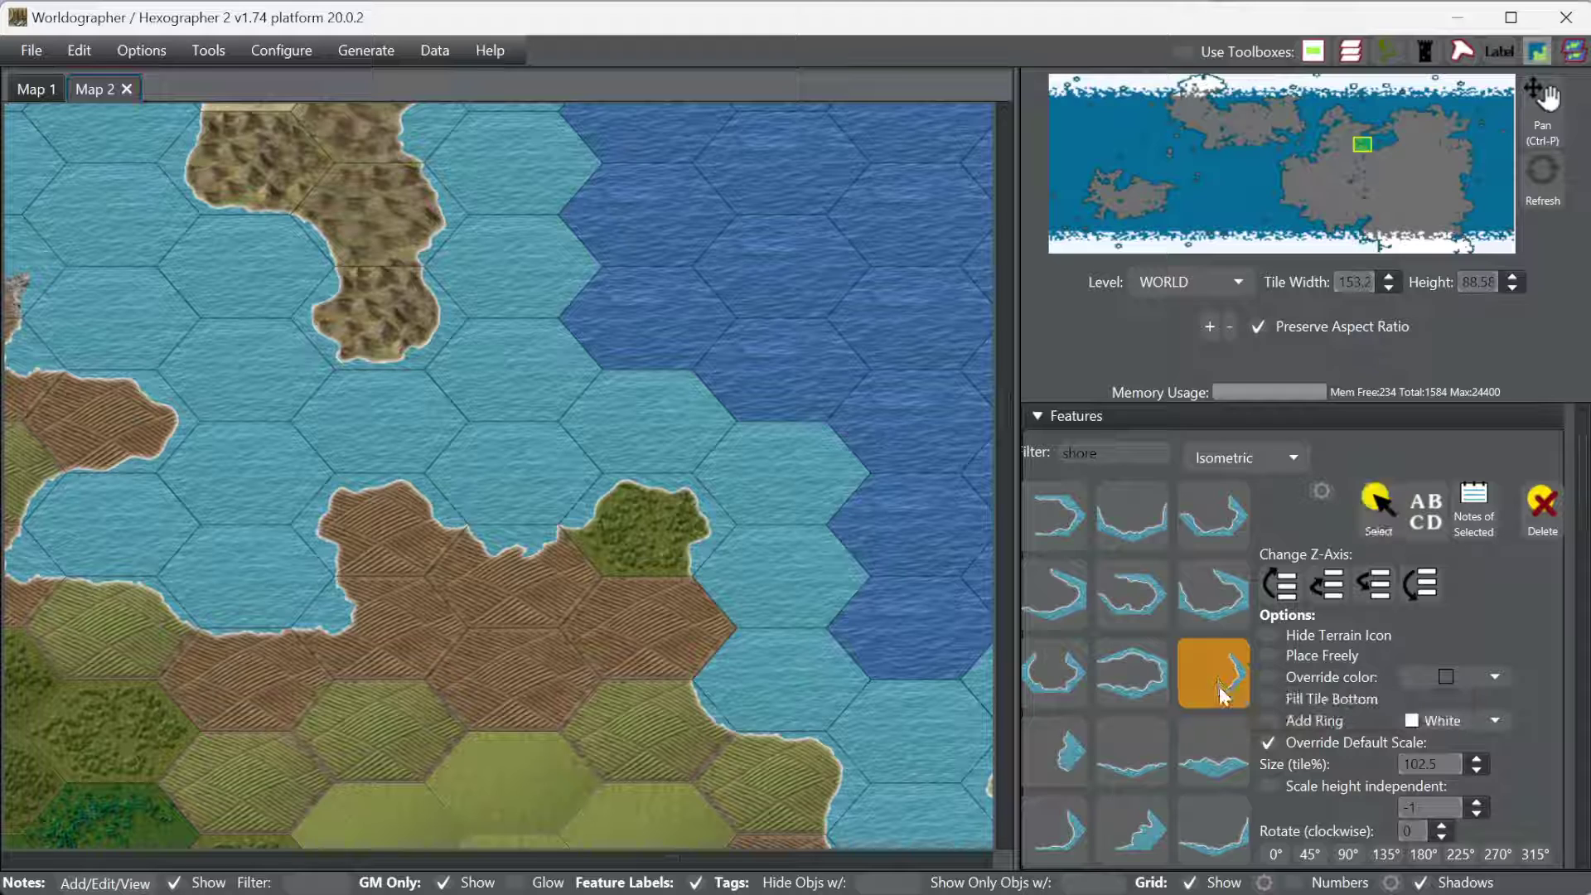
click(1060, 754)
click(655, 663)
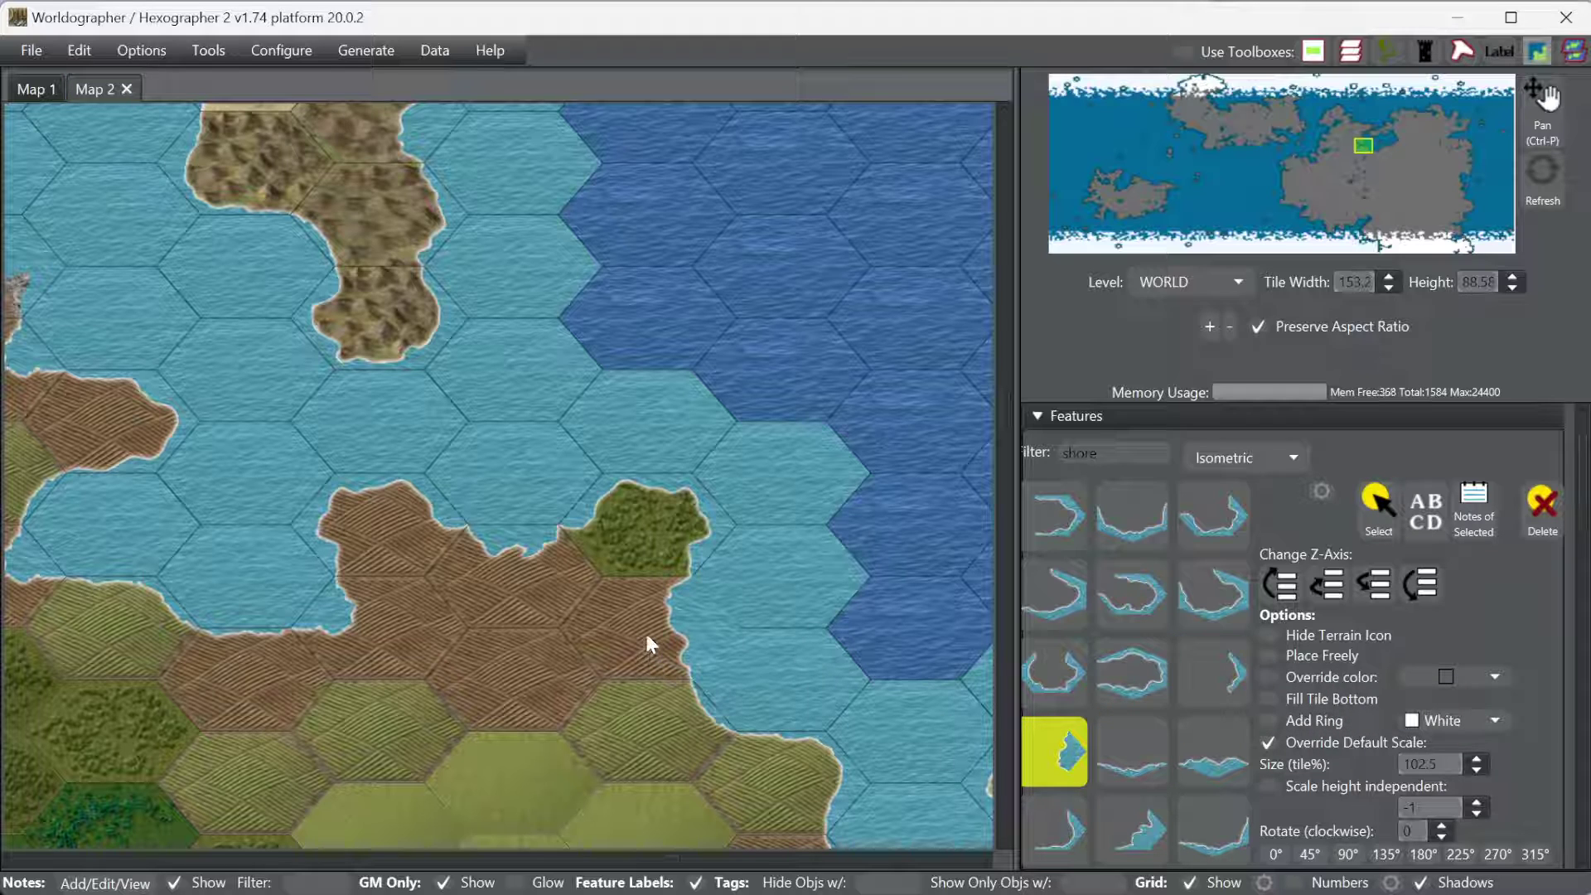
click(882, 691)
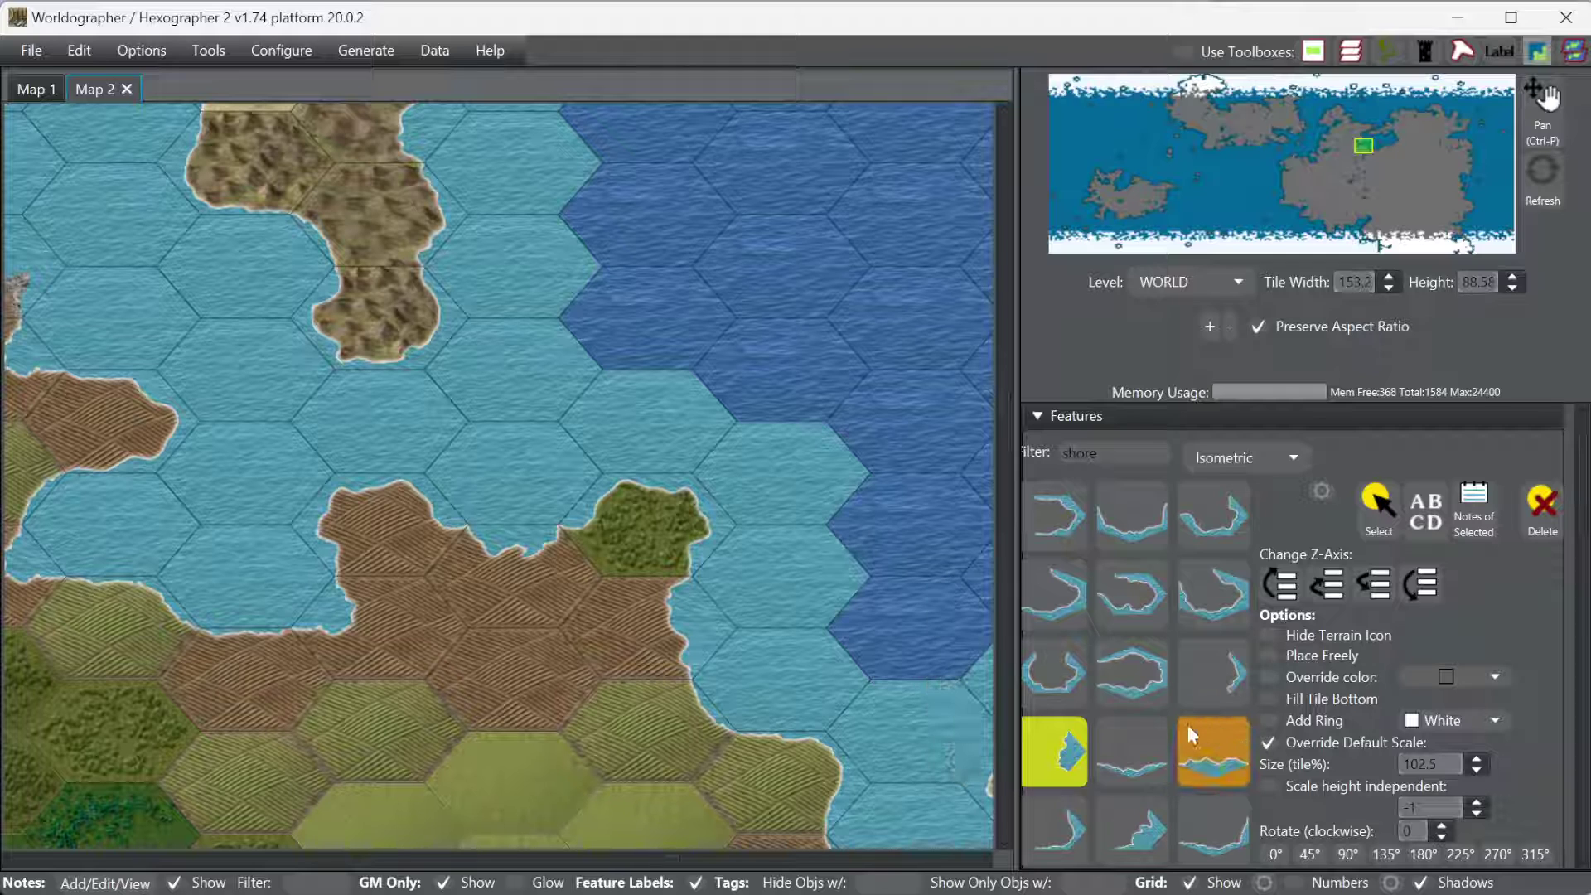
scroll(1176, 717, down, 1)
scroll(1182, 724, down, 1)
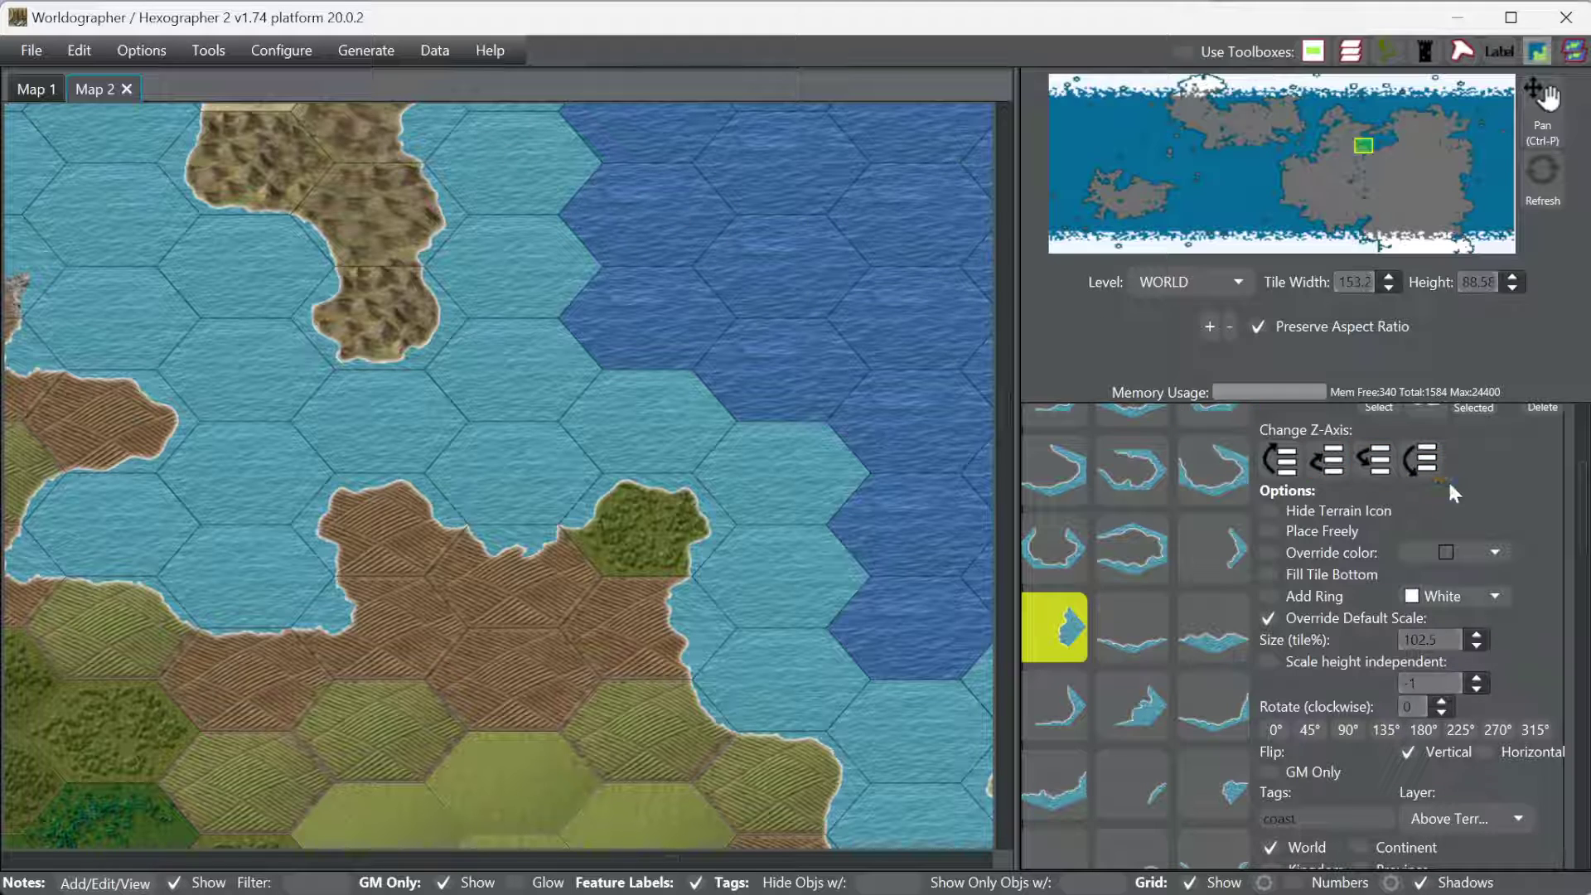
scroll(1500, 494, up, 3)
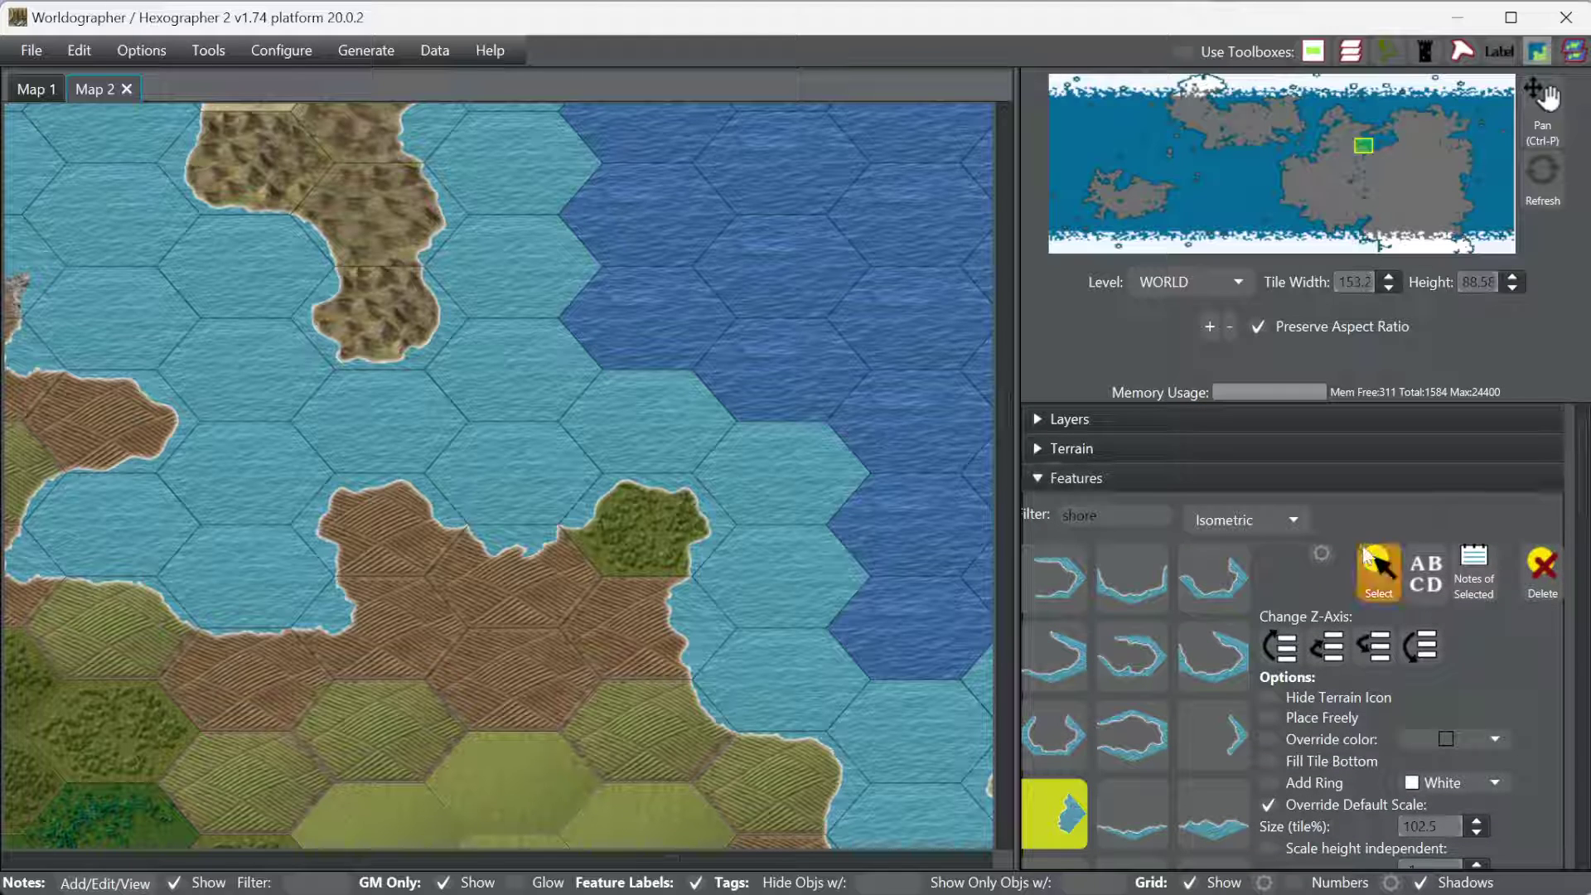
Step: Delete the hand-placed shore piece and use Generate Coastline Here on the brown land hex
click(1399, 587)
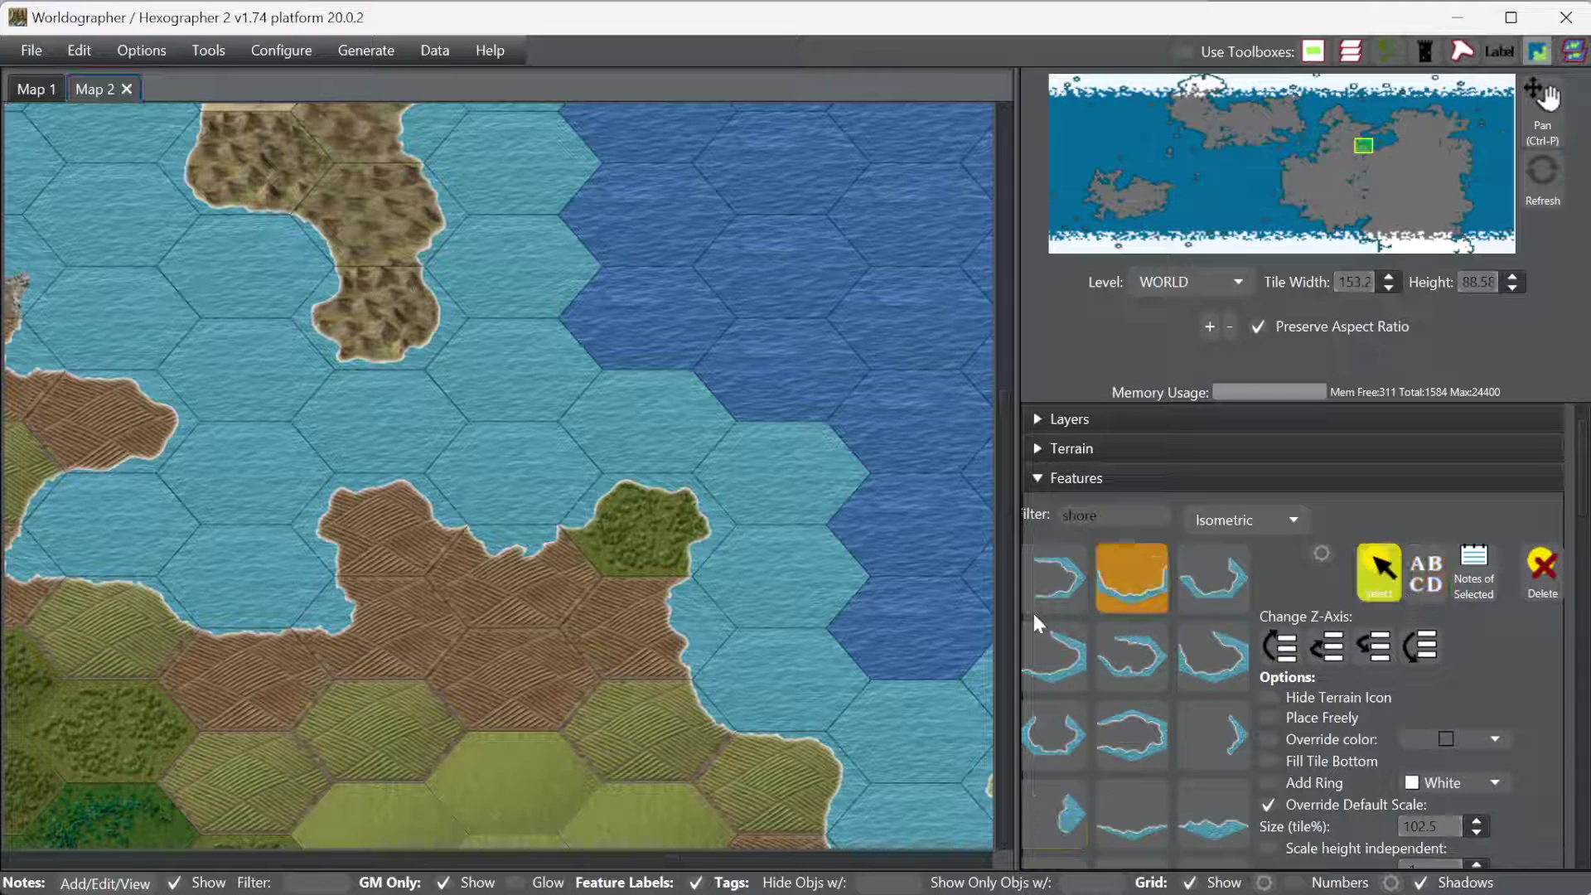
click(665, 663)
click(646, 643)
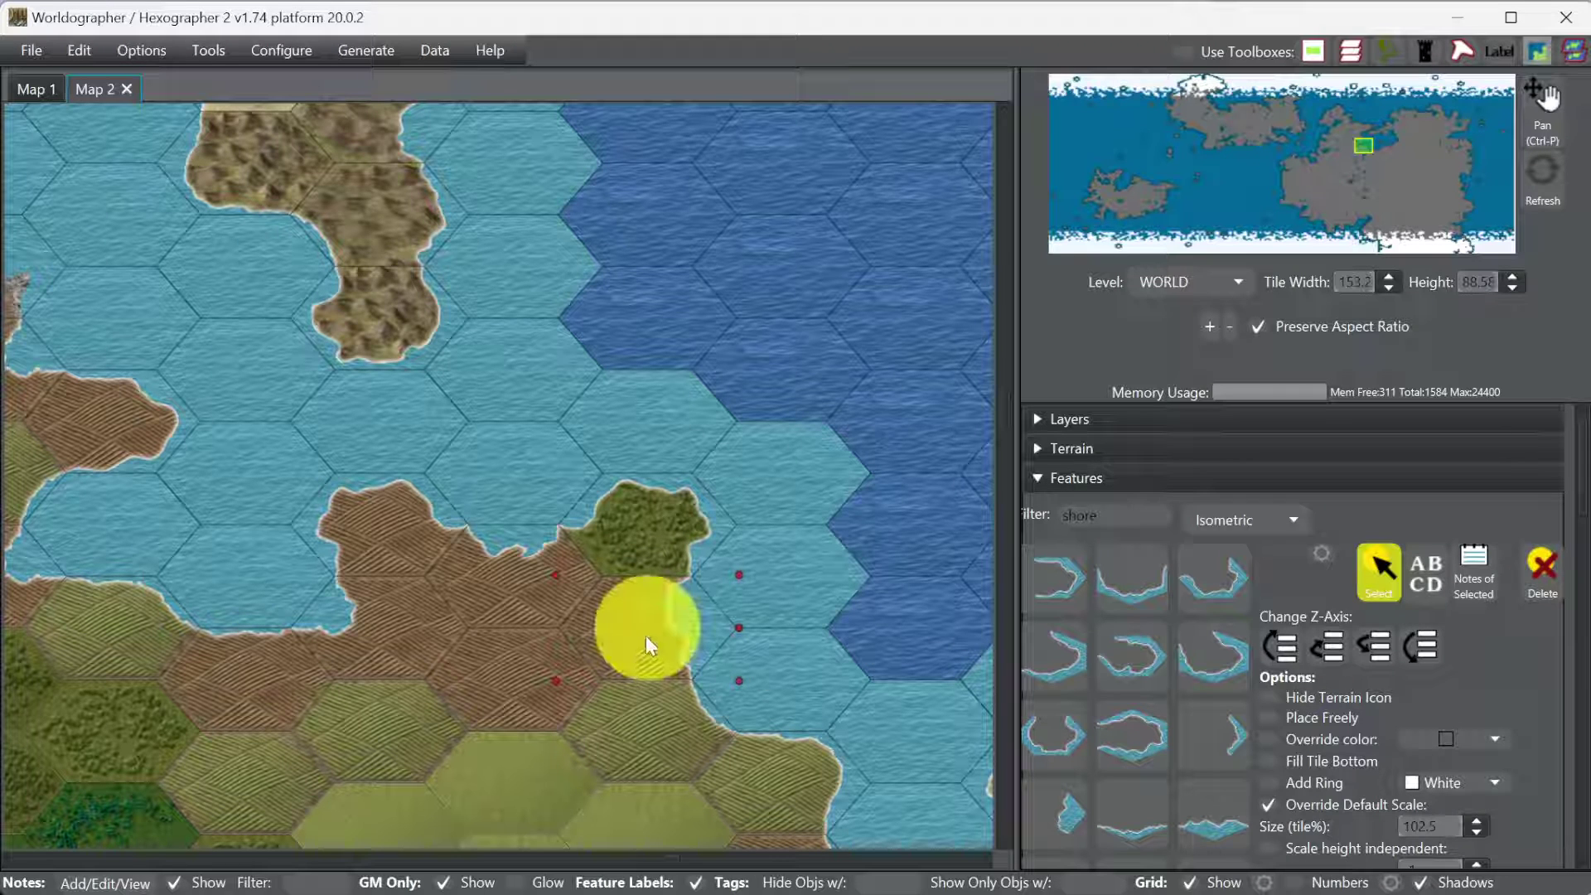
key(Delete)
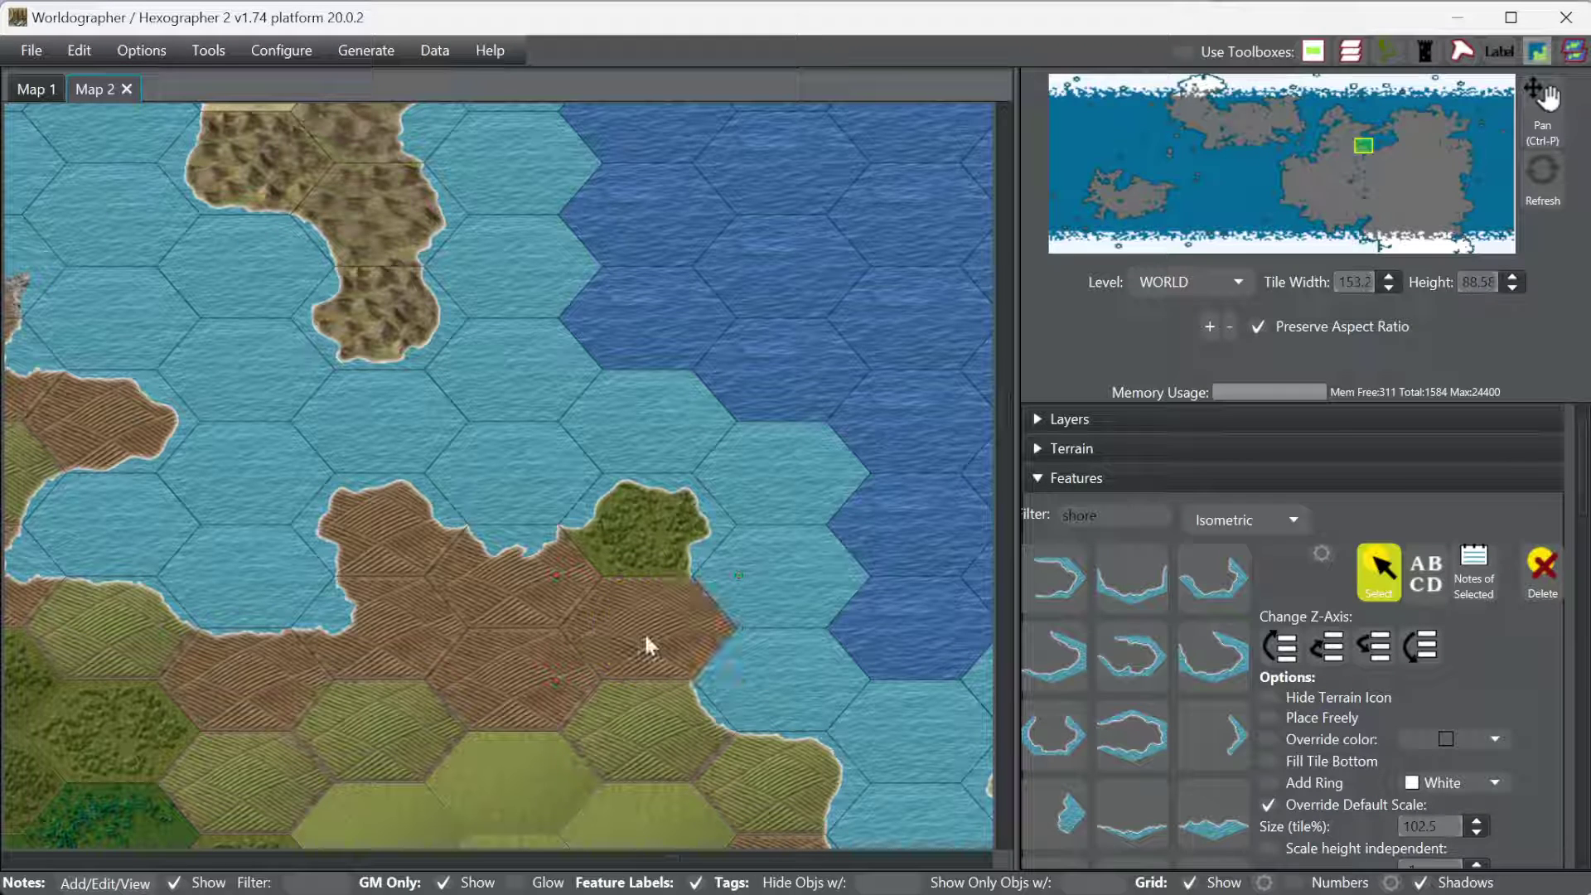
right_click(645, 639)
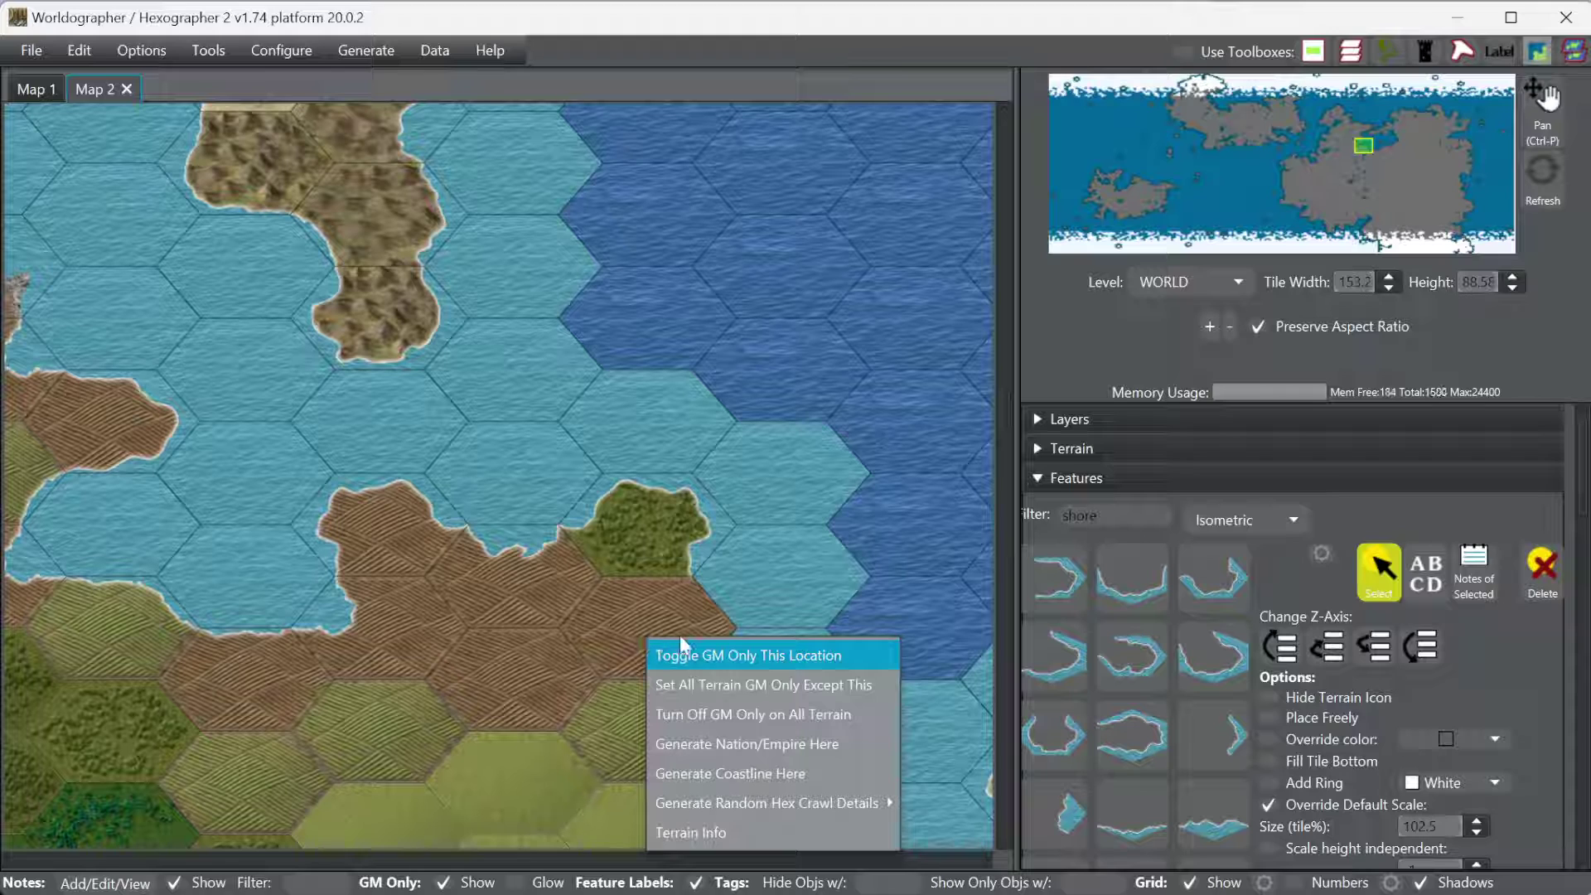
click(761, 773)
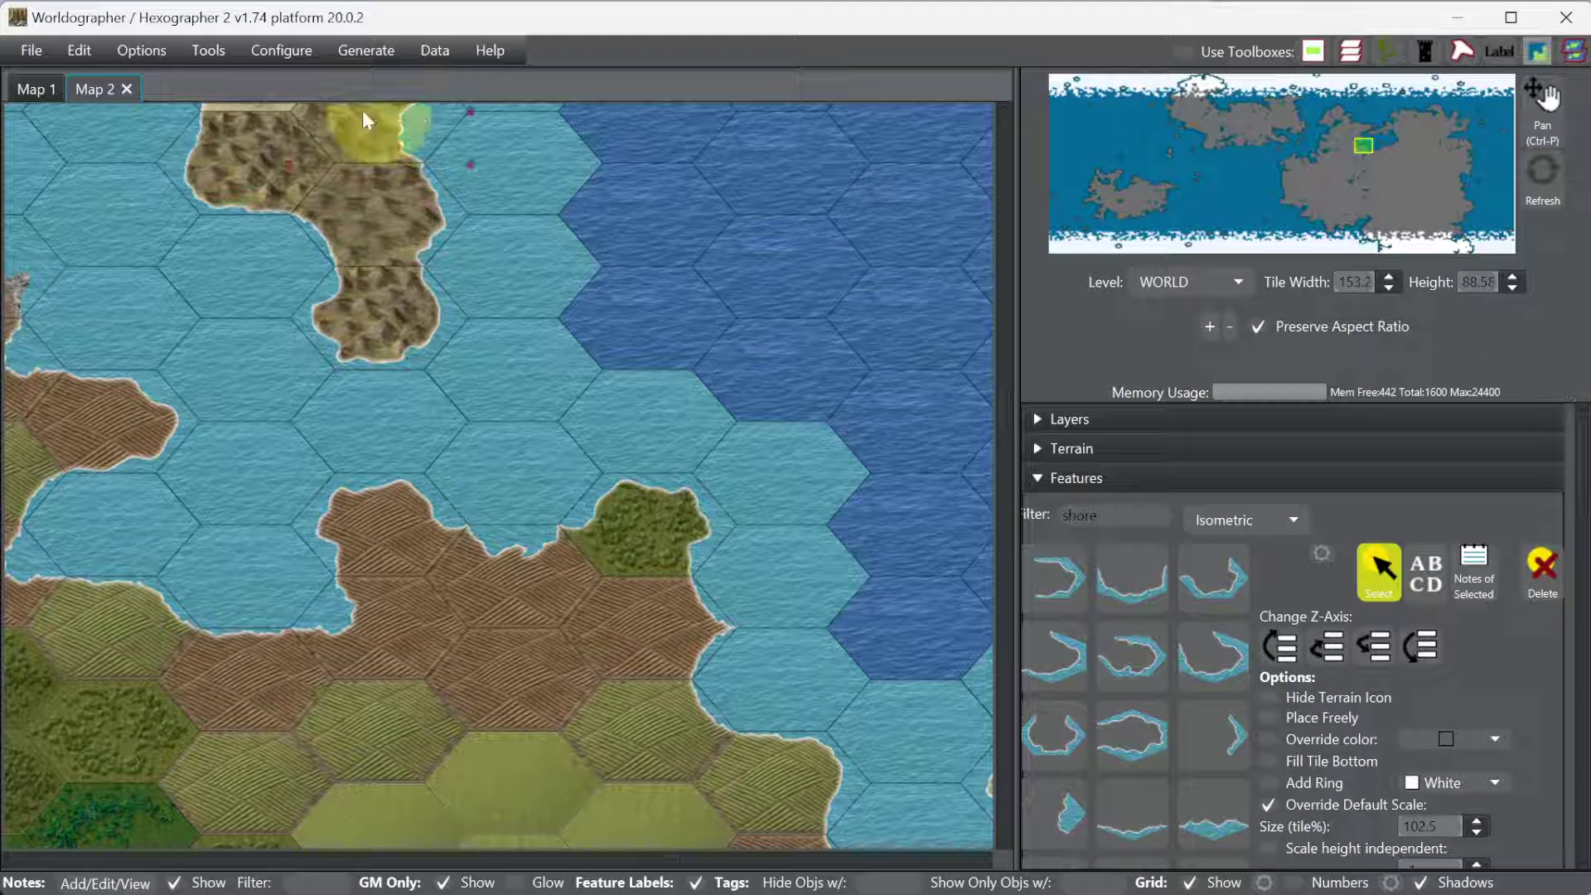
Step: On Map 1, bring the island into view and generate coastlines at two green coastal hexes
click(38, 93)
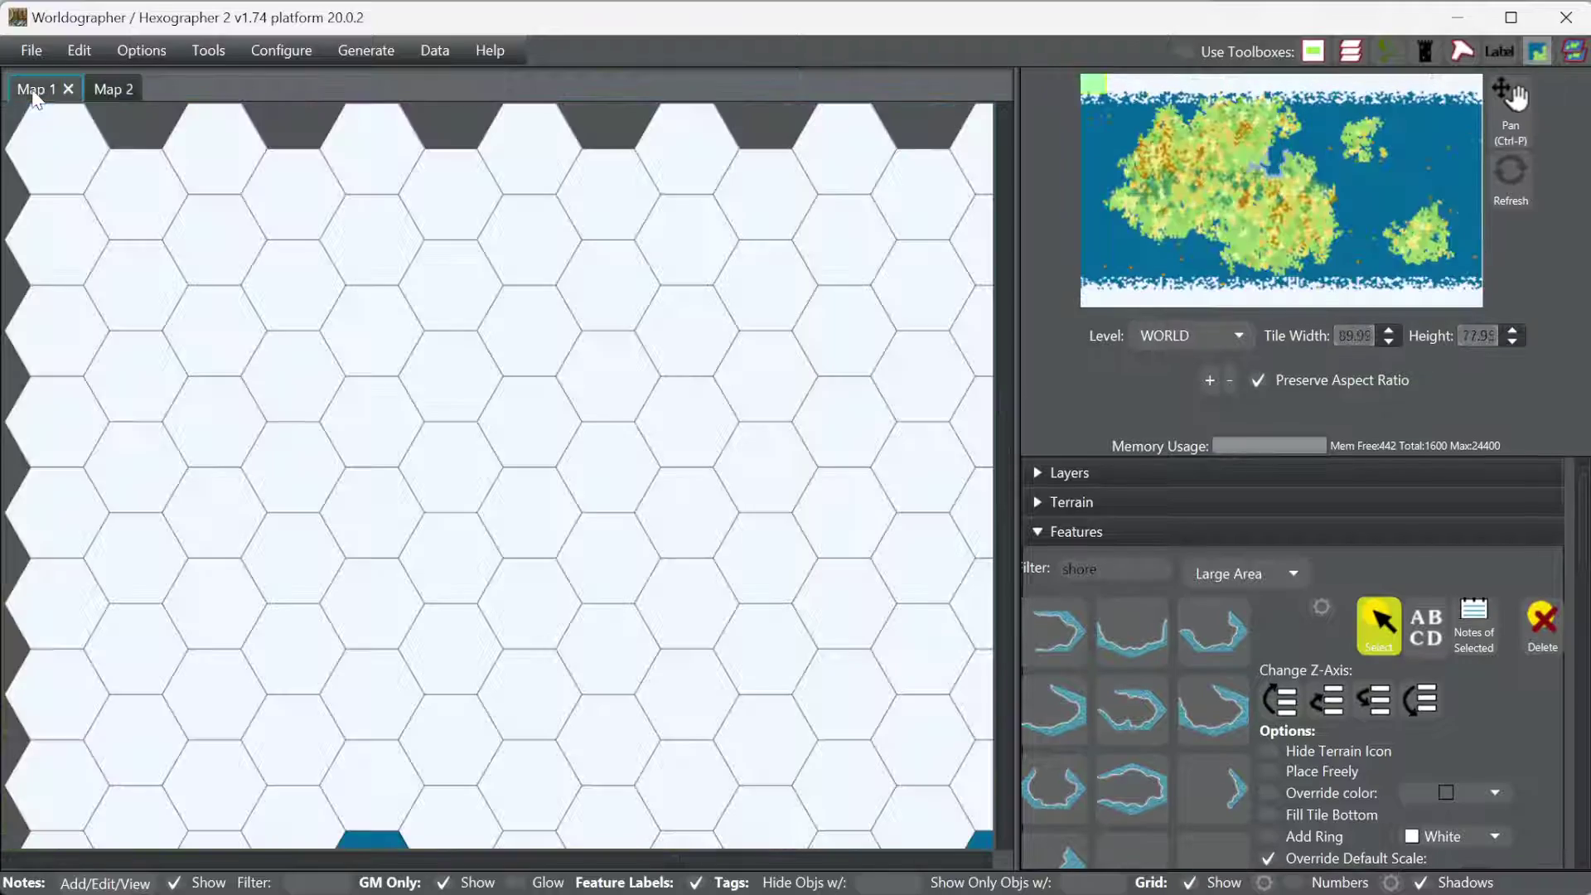
drag(1090, 87, 1336, 228)
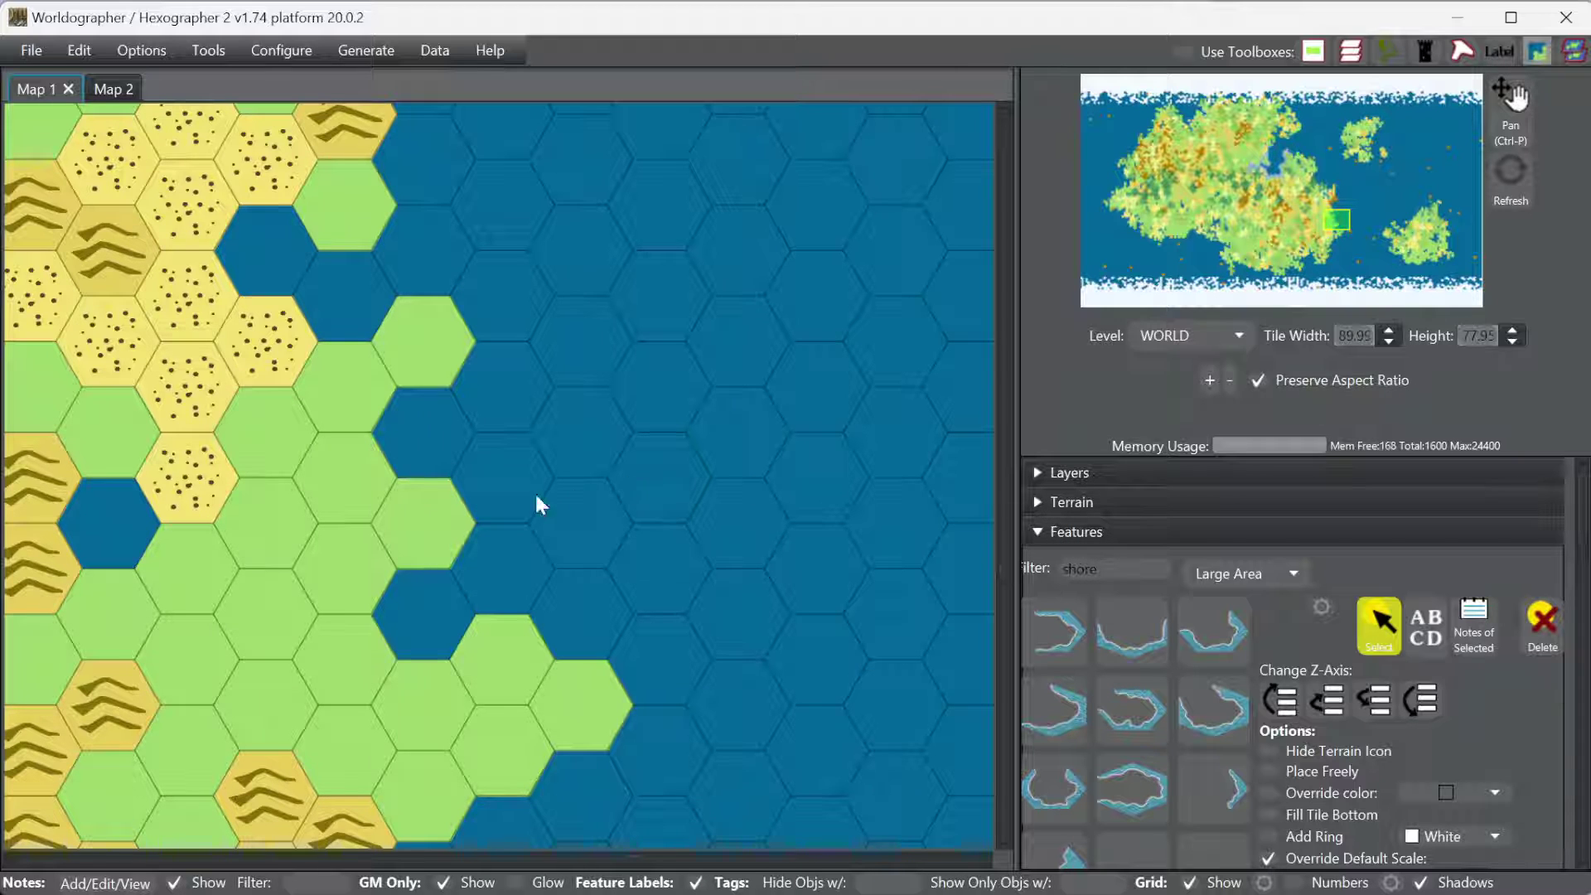
right_click(440, 522)
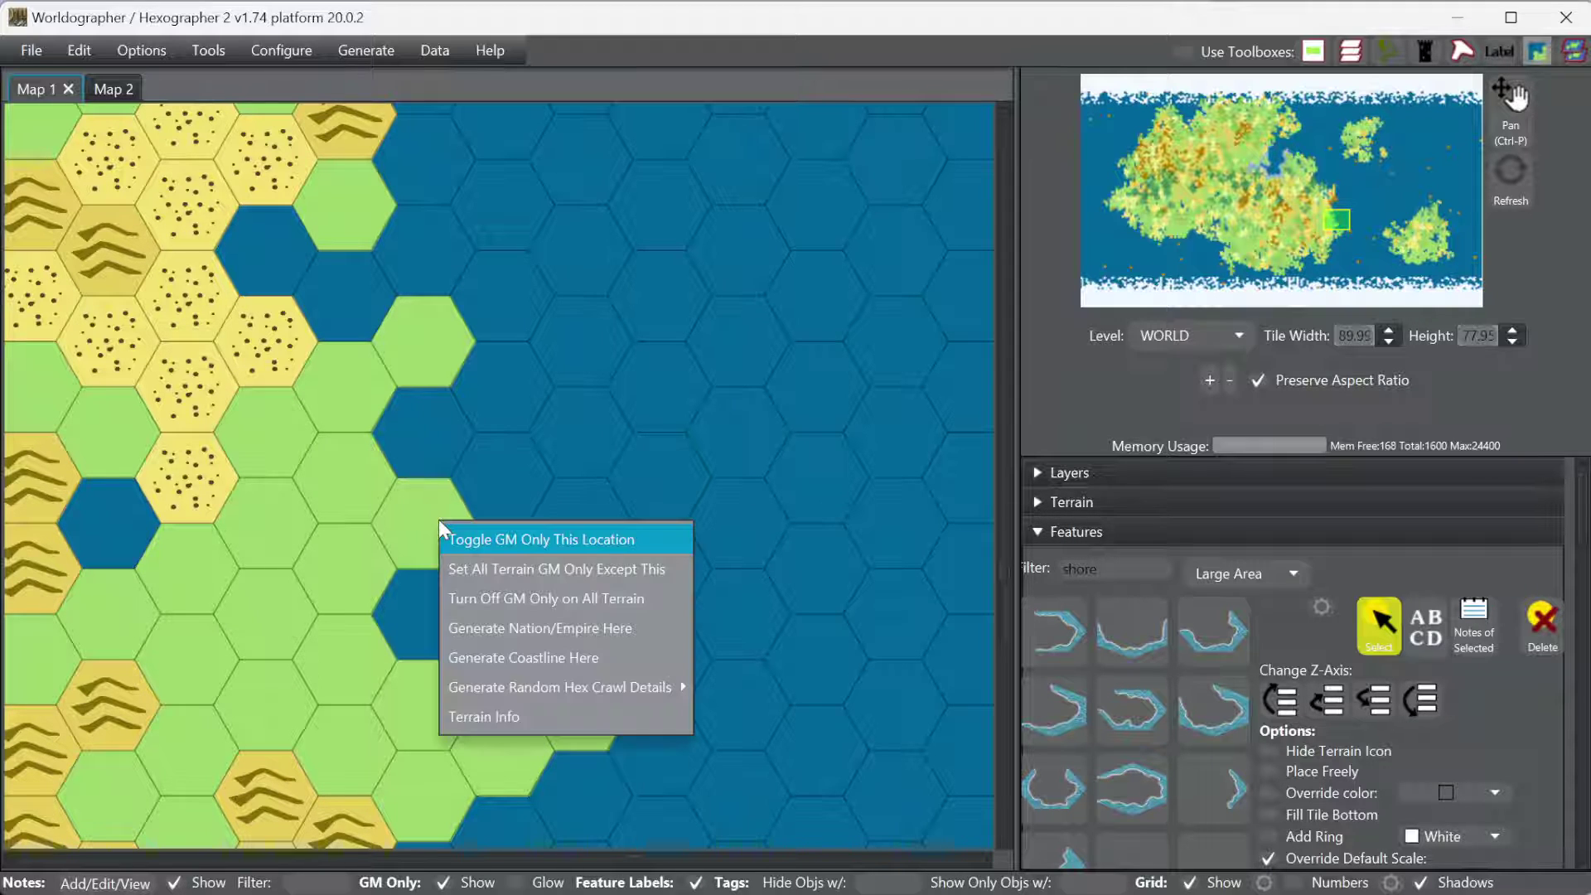
click(508, 659)
right_click(483, 496)
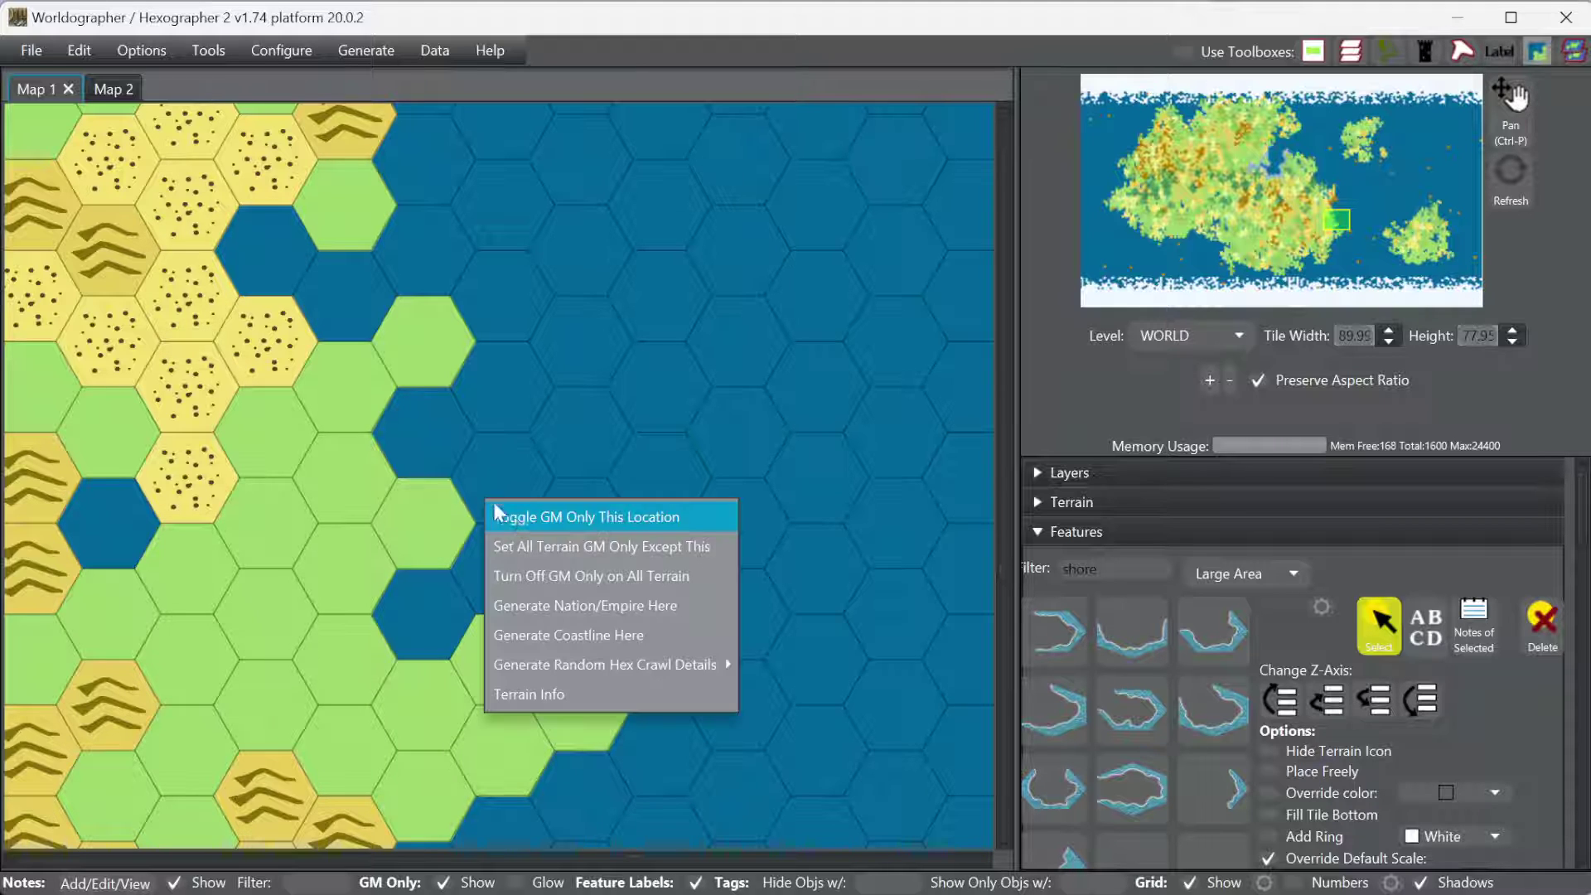
click(541, 635)
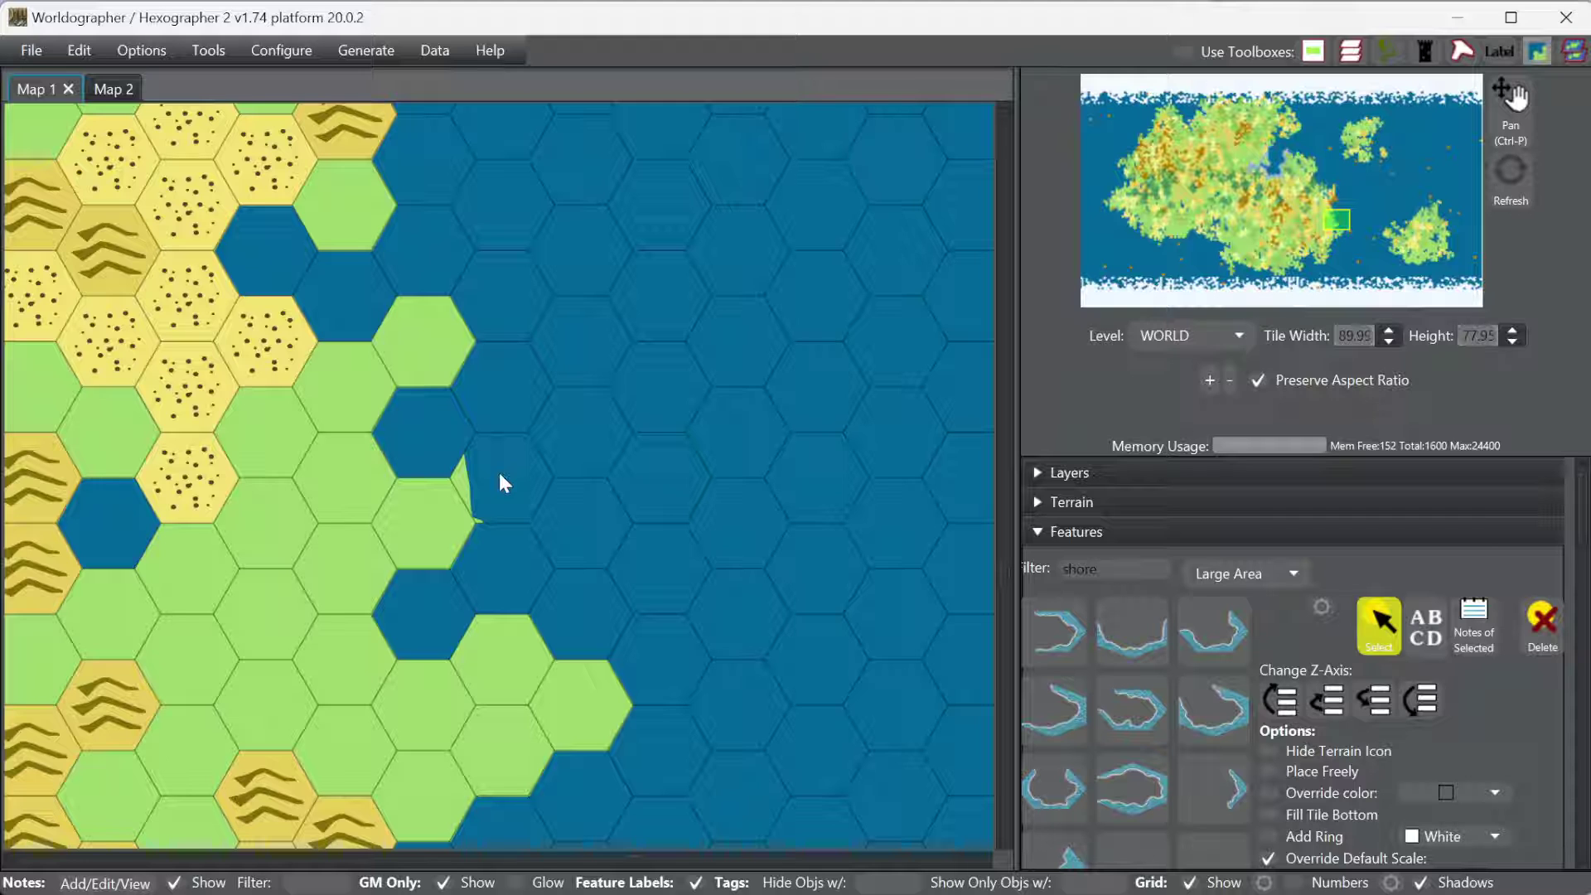
Step: Generate coastlines at two more hexes, including a notch in the hex beside the lake
right_click(416, 439)
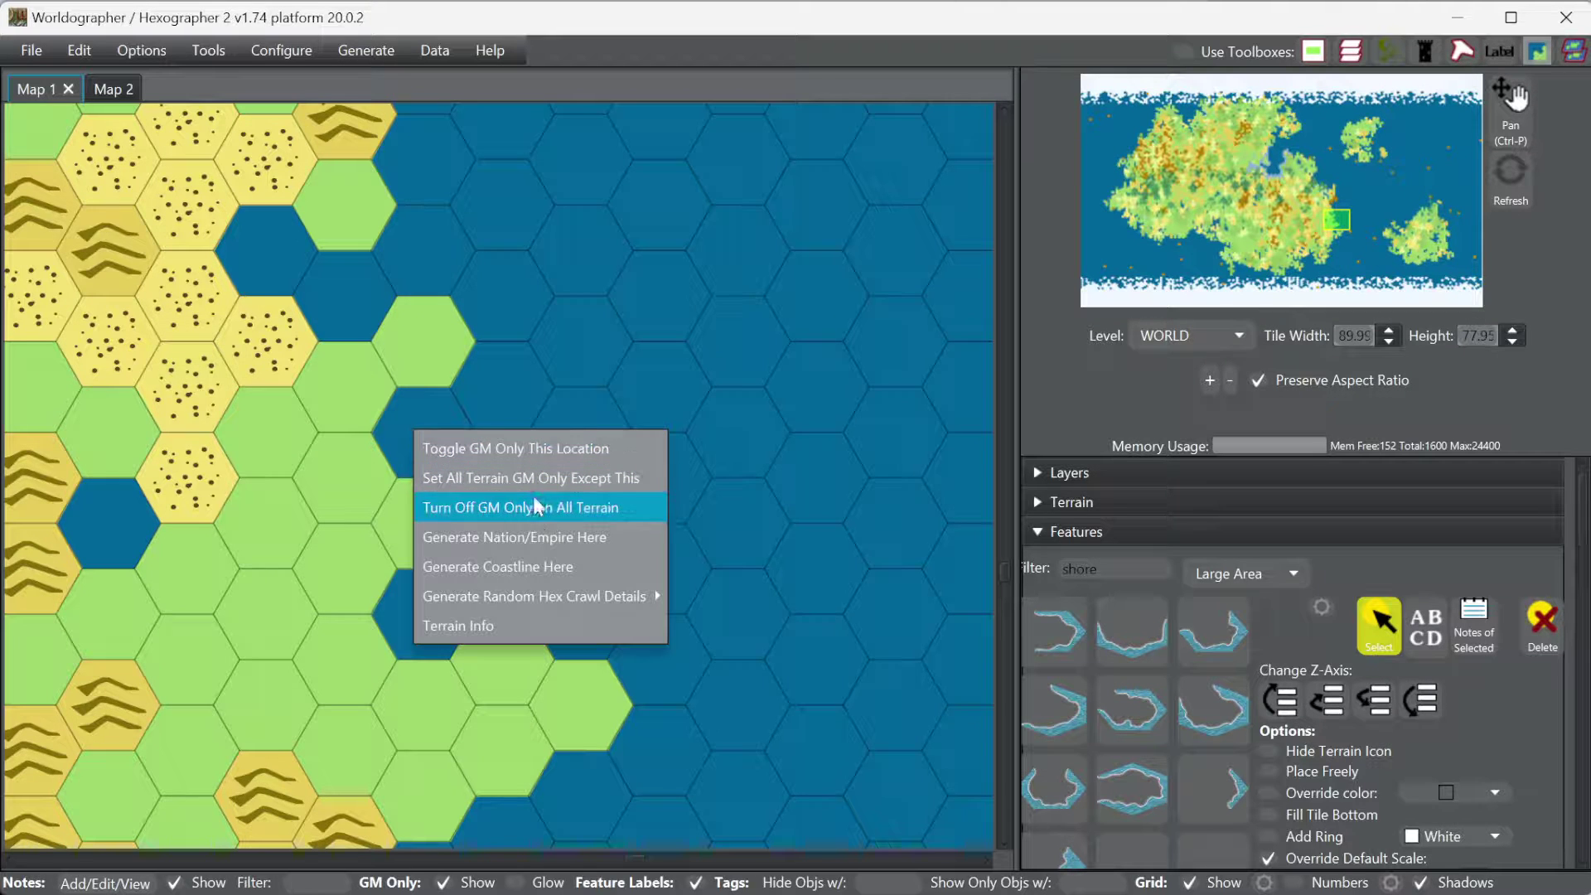
click(534, 564)
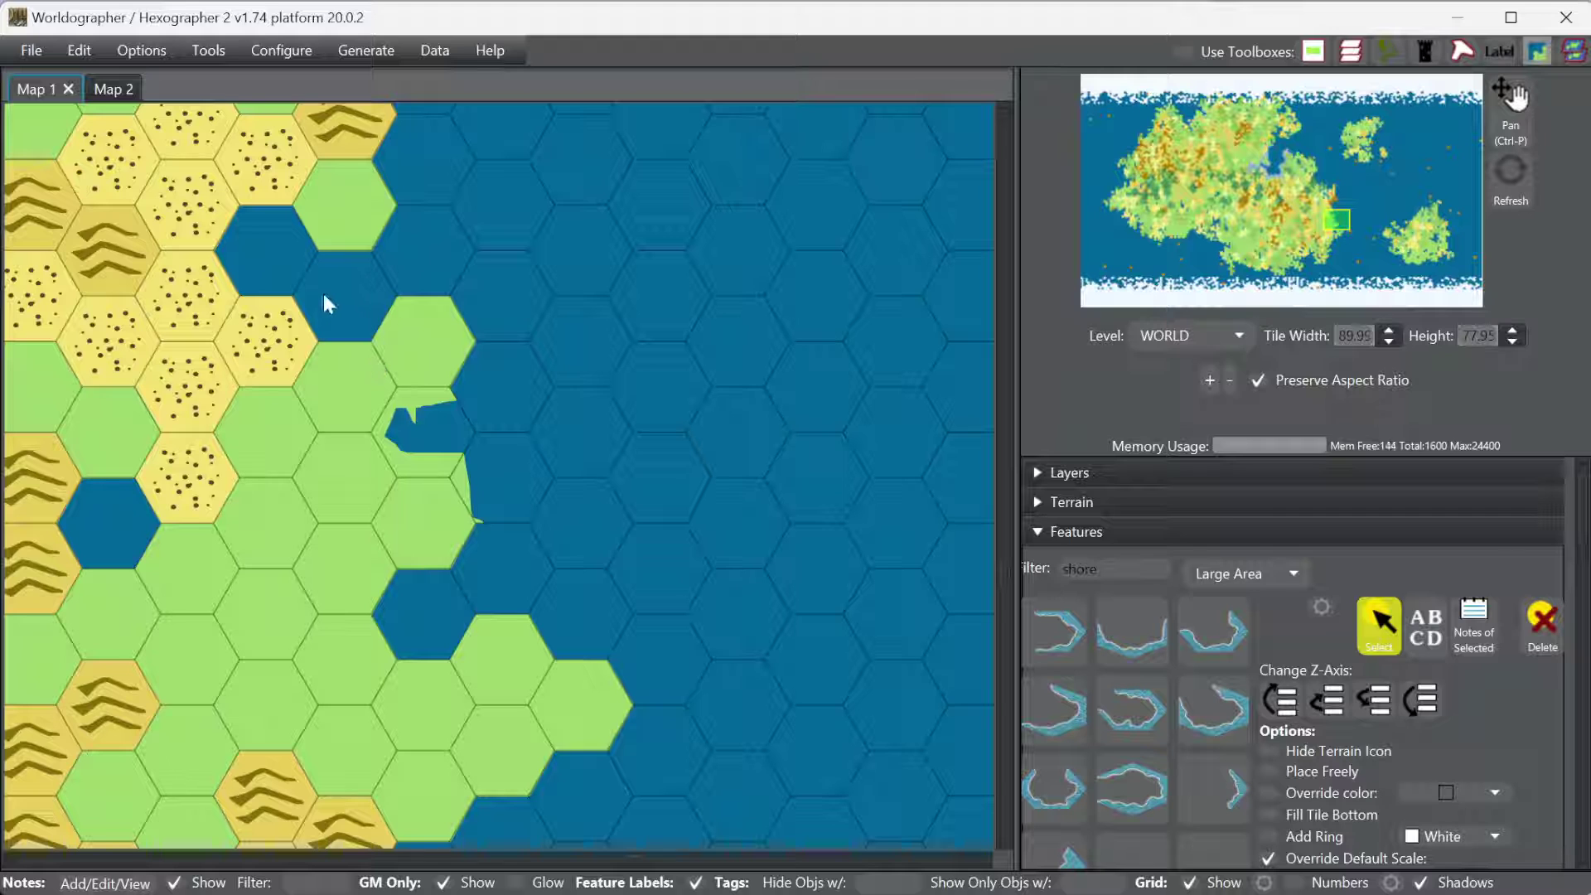
right_click(242, 251)
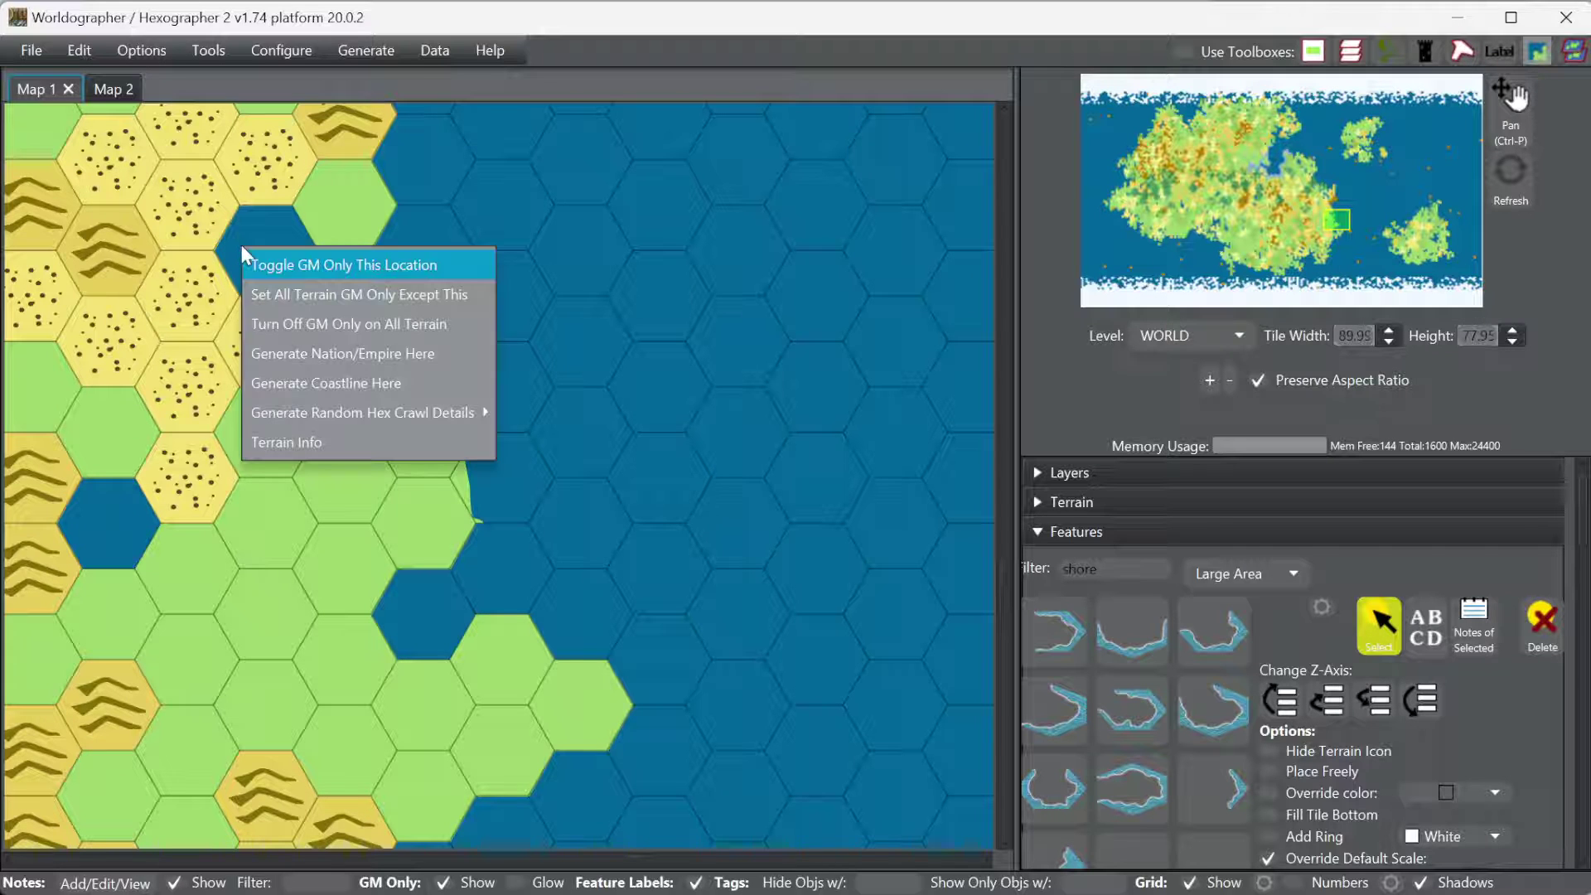
click(334, 383)
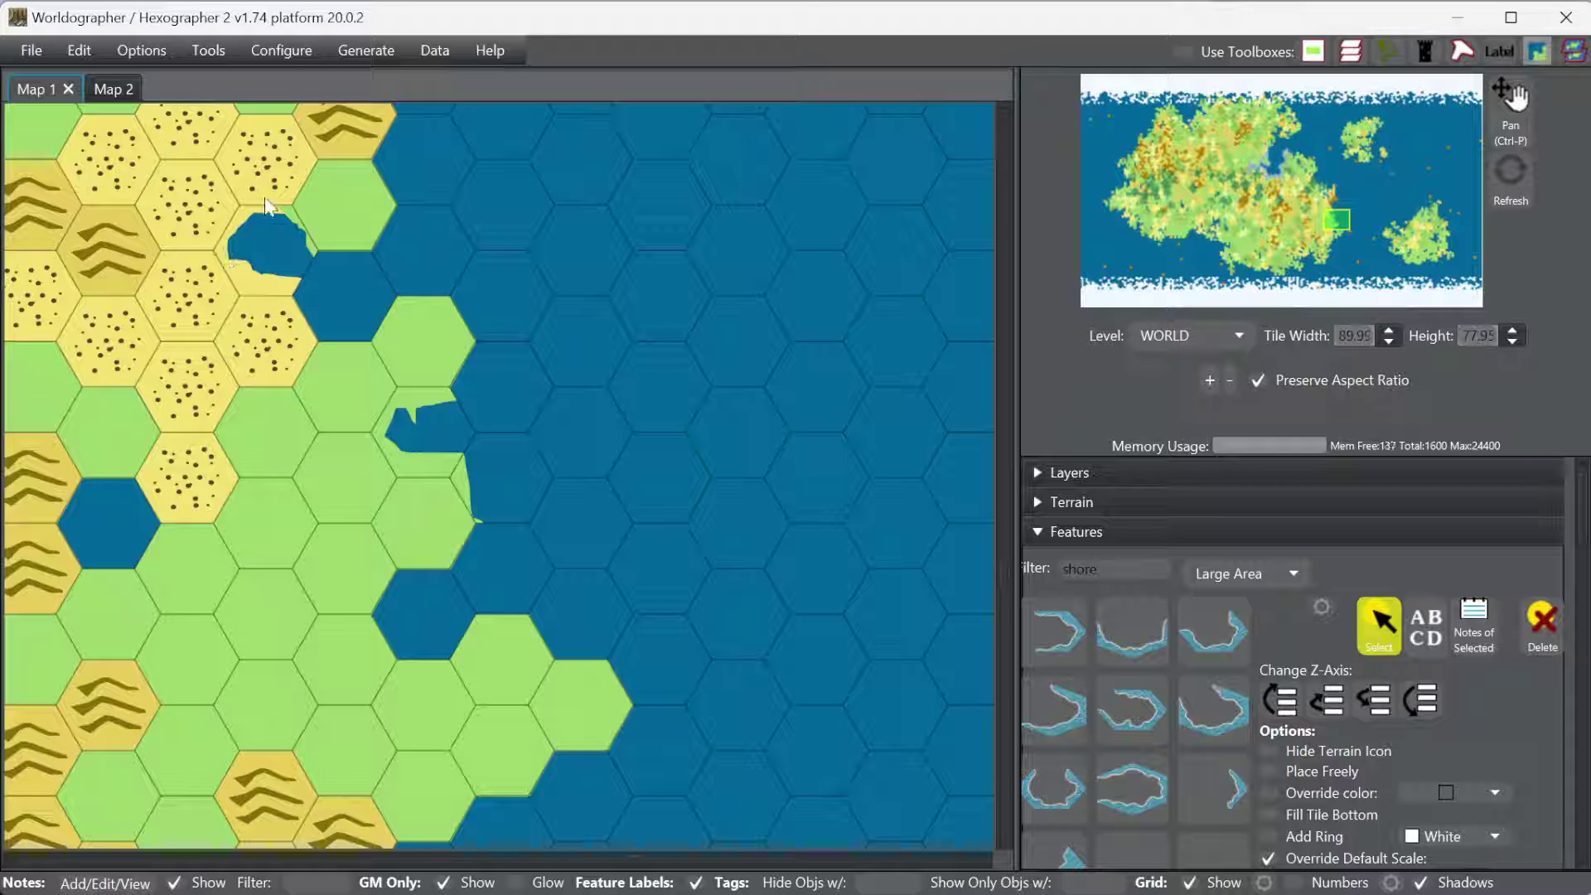
Step: Select the blue lake shape among the yellow hexes and drag a left-edge point up-left
click(1147, 533)
click(1123, 567)
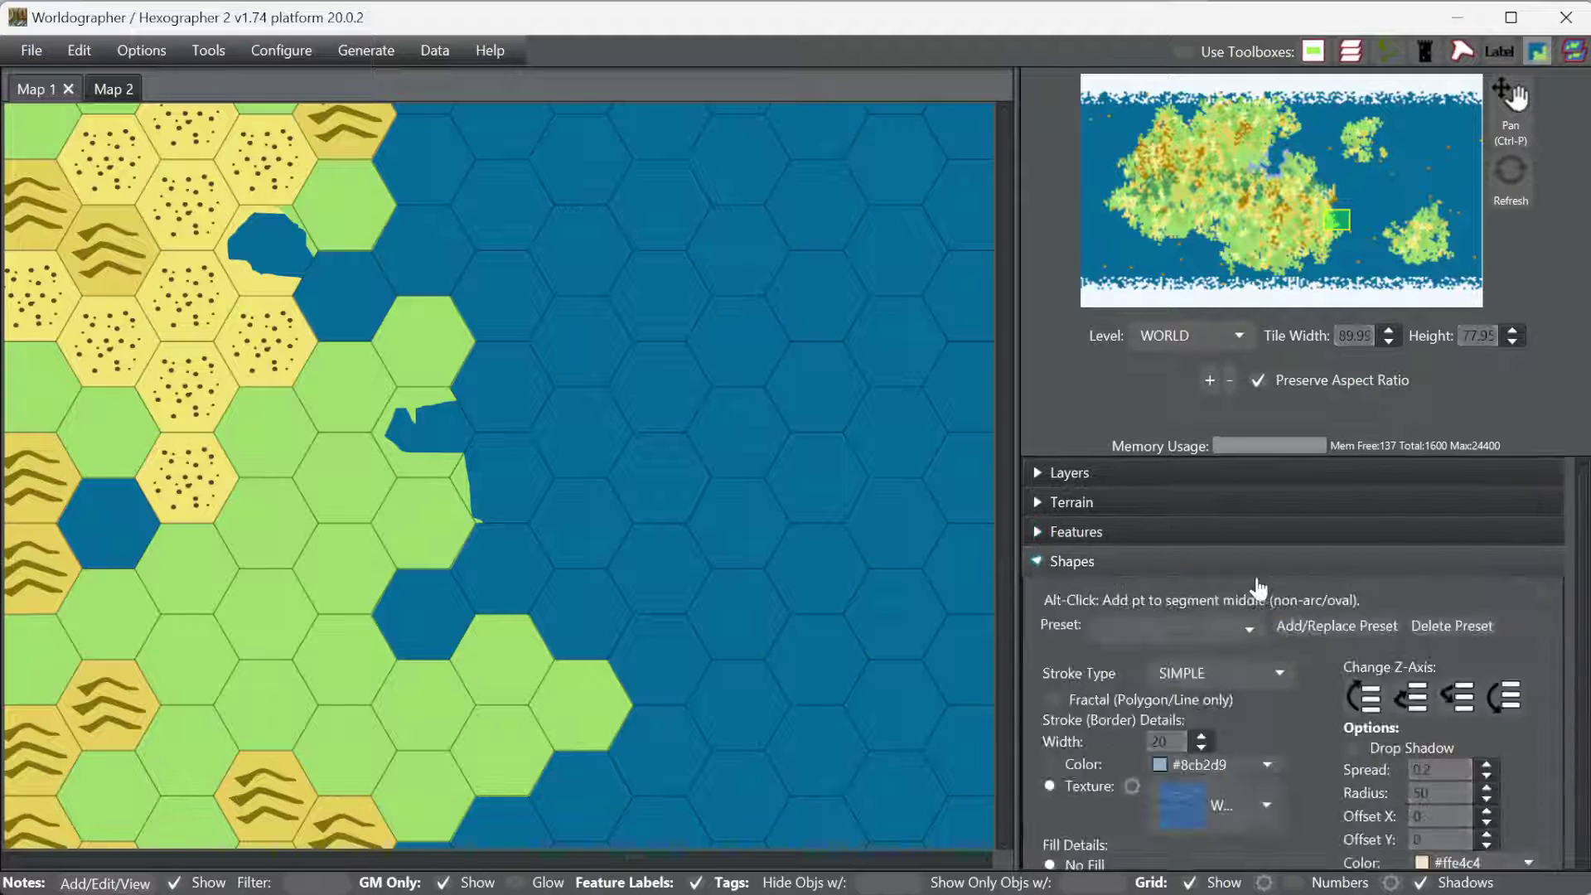
click(1298, 631)
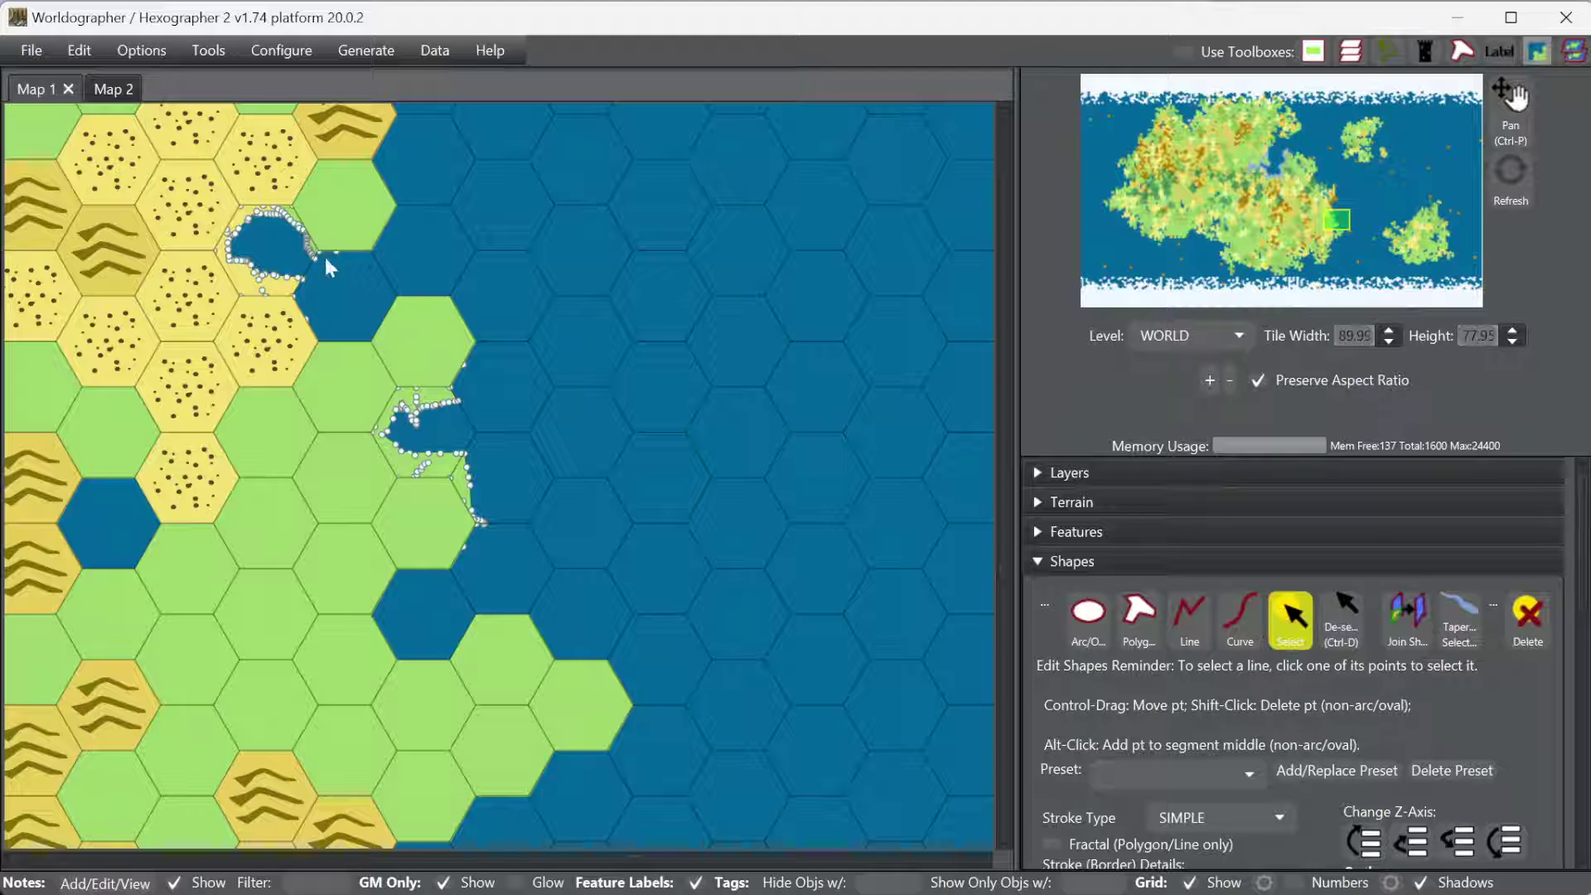
click(248, 224)
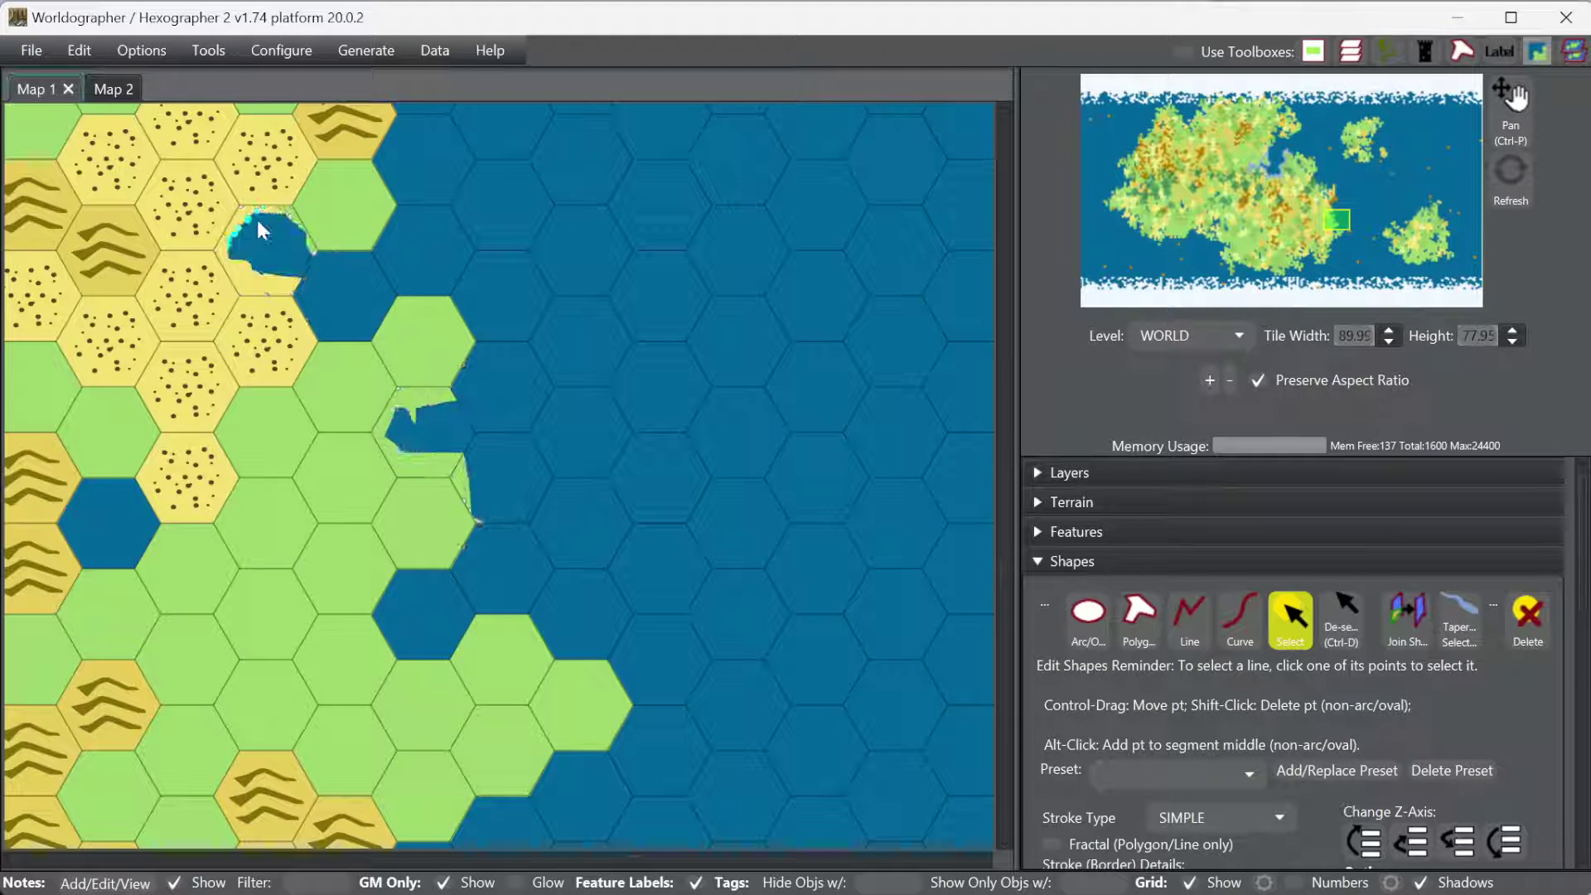
scroll(243, 218, up, 3)
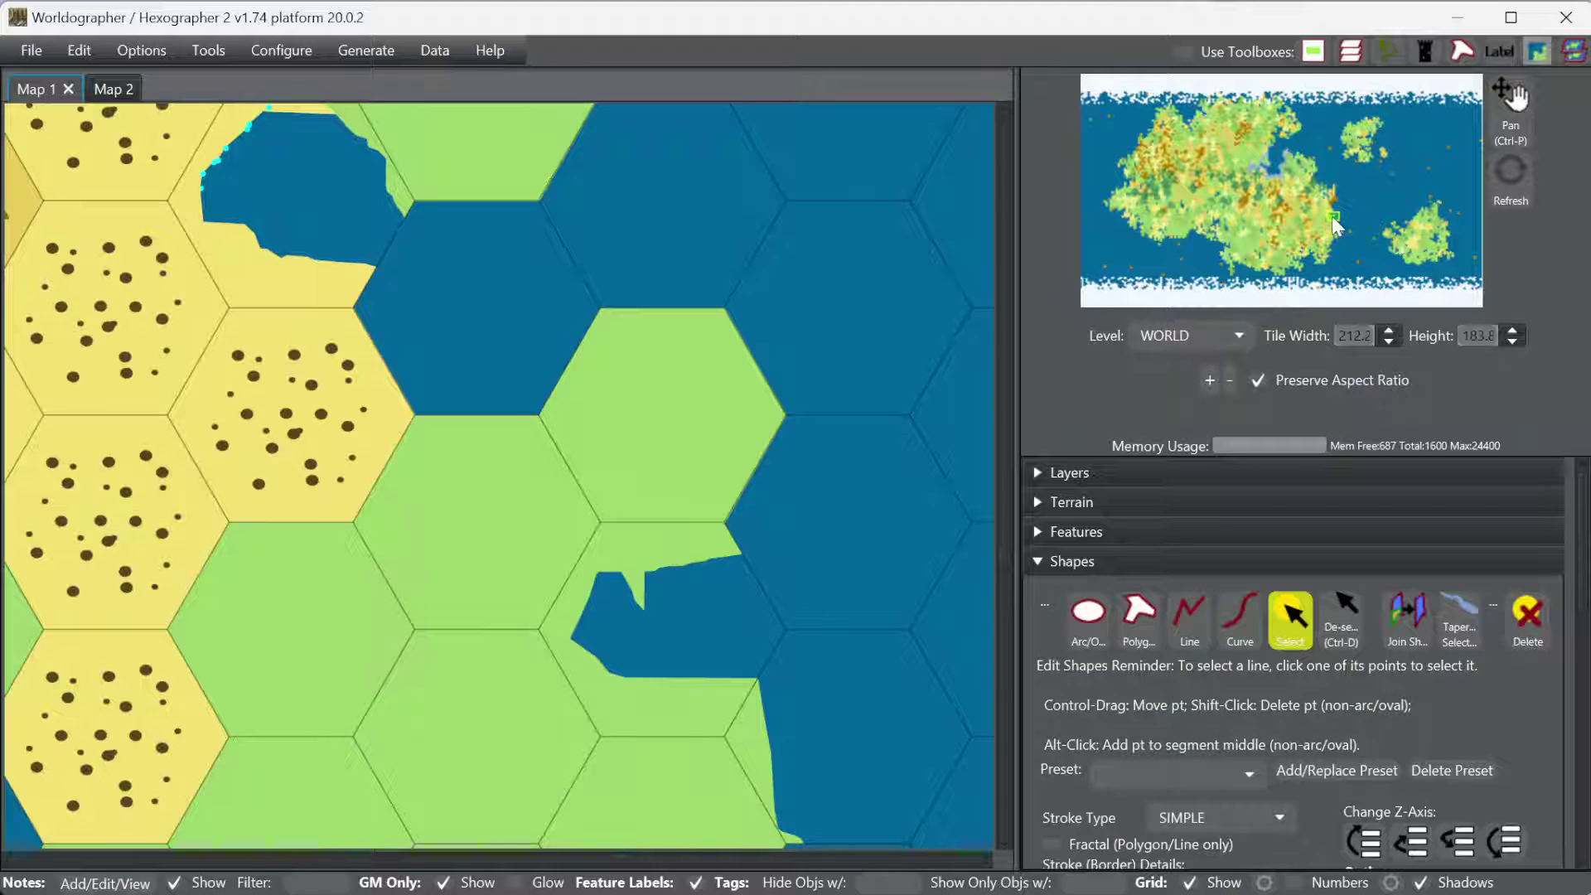
drag(1331, 216, 1326, 213)
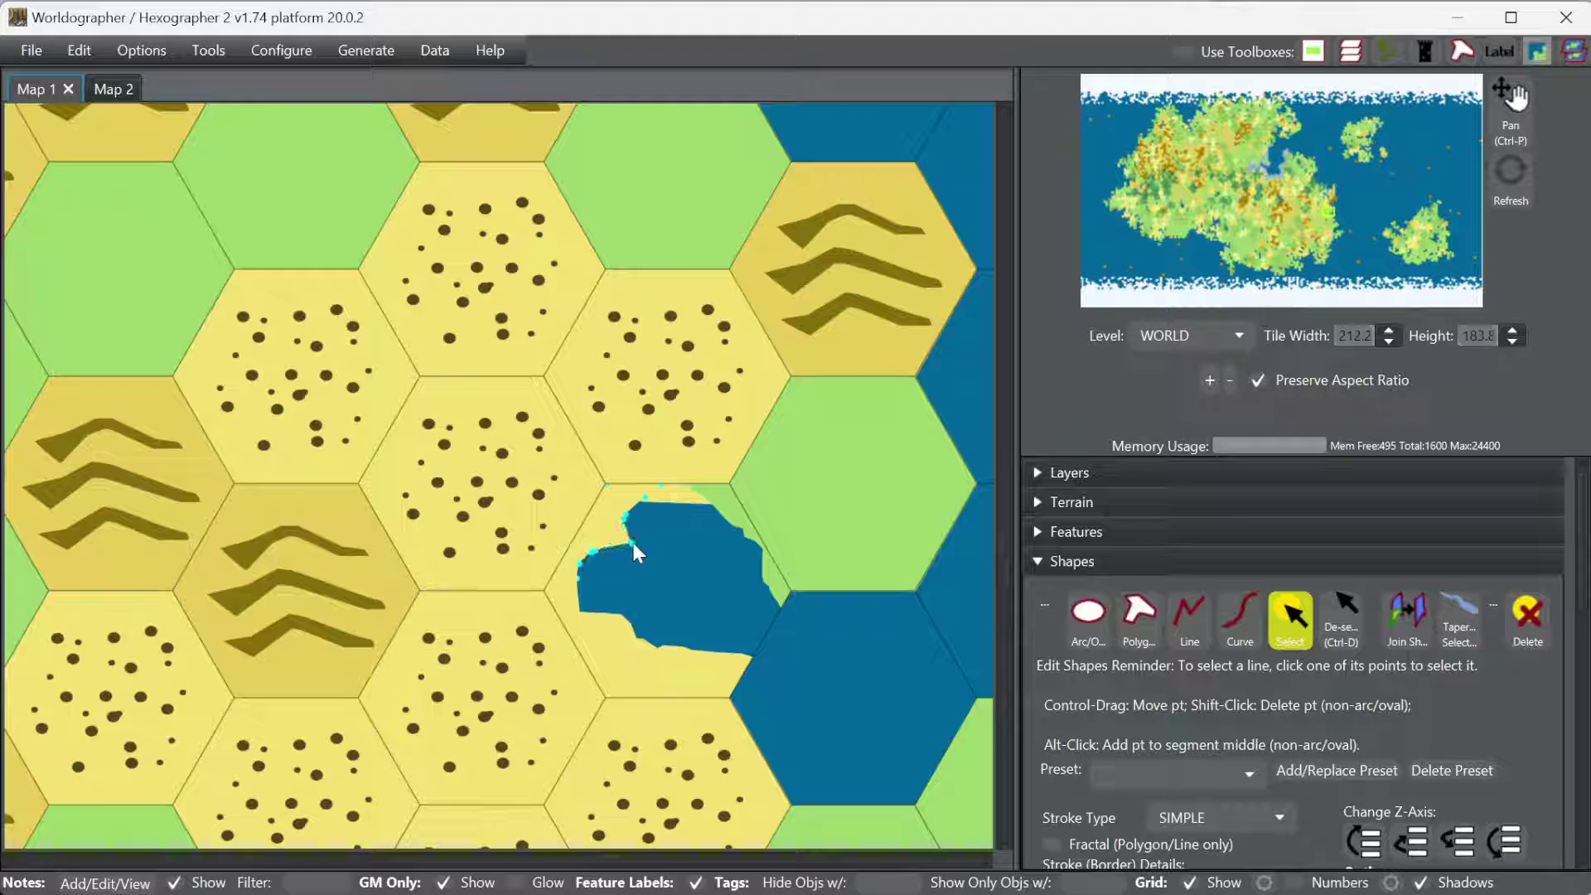
drag(629, 543, 604, 531)
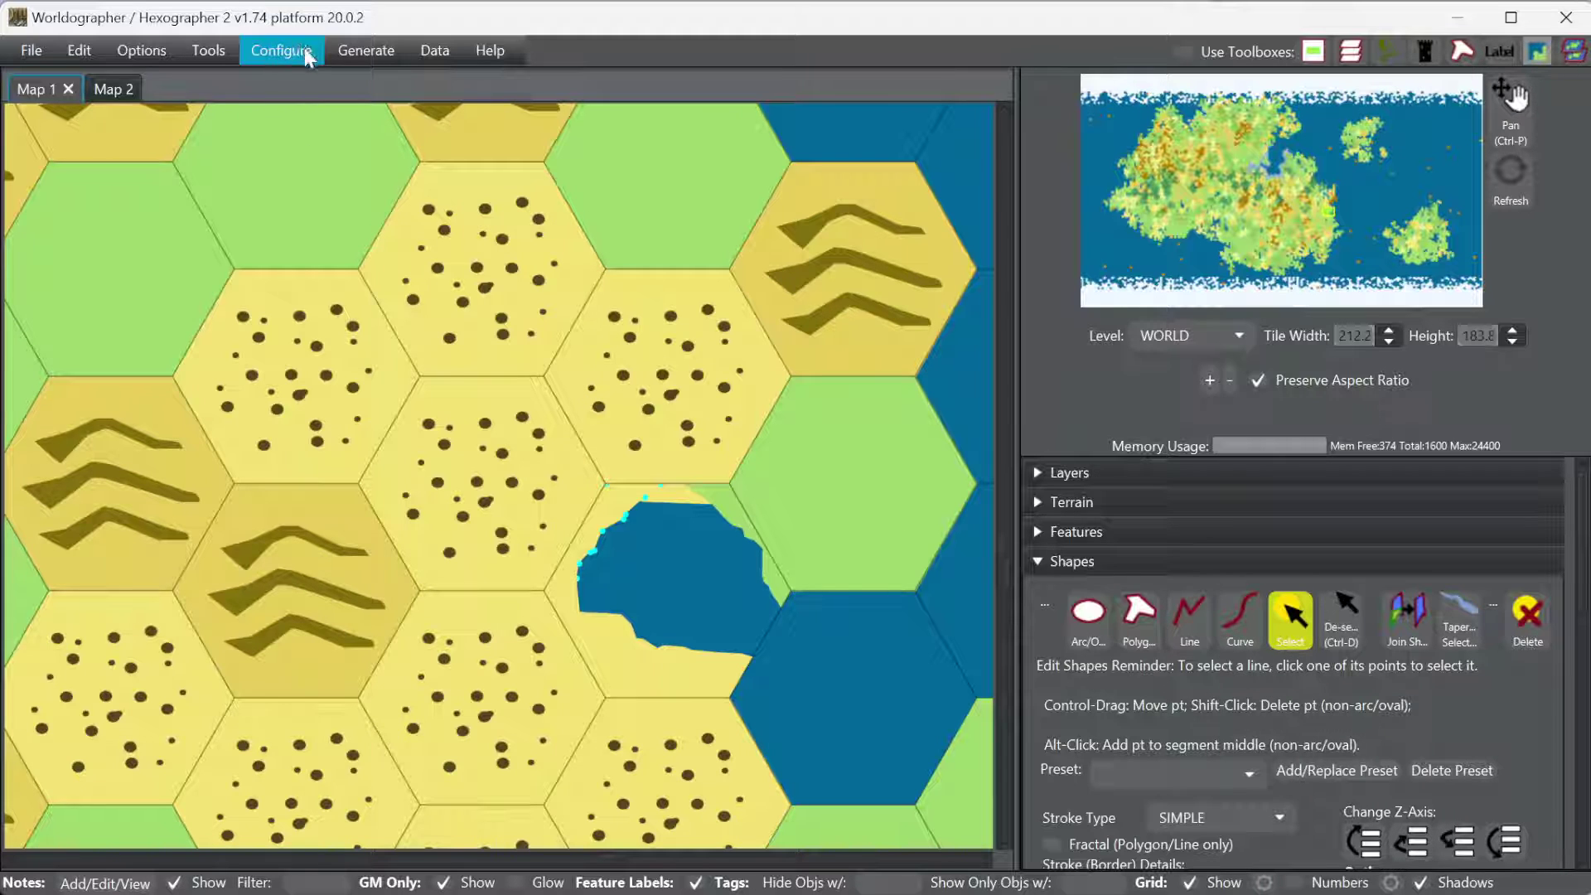
Step: Generate coasts with adjacent water converted to sea and isometric features for the shorelines
scroll(572, 365, down, 2)
scroll(572, 369, down, 1)
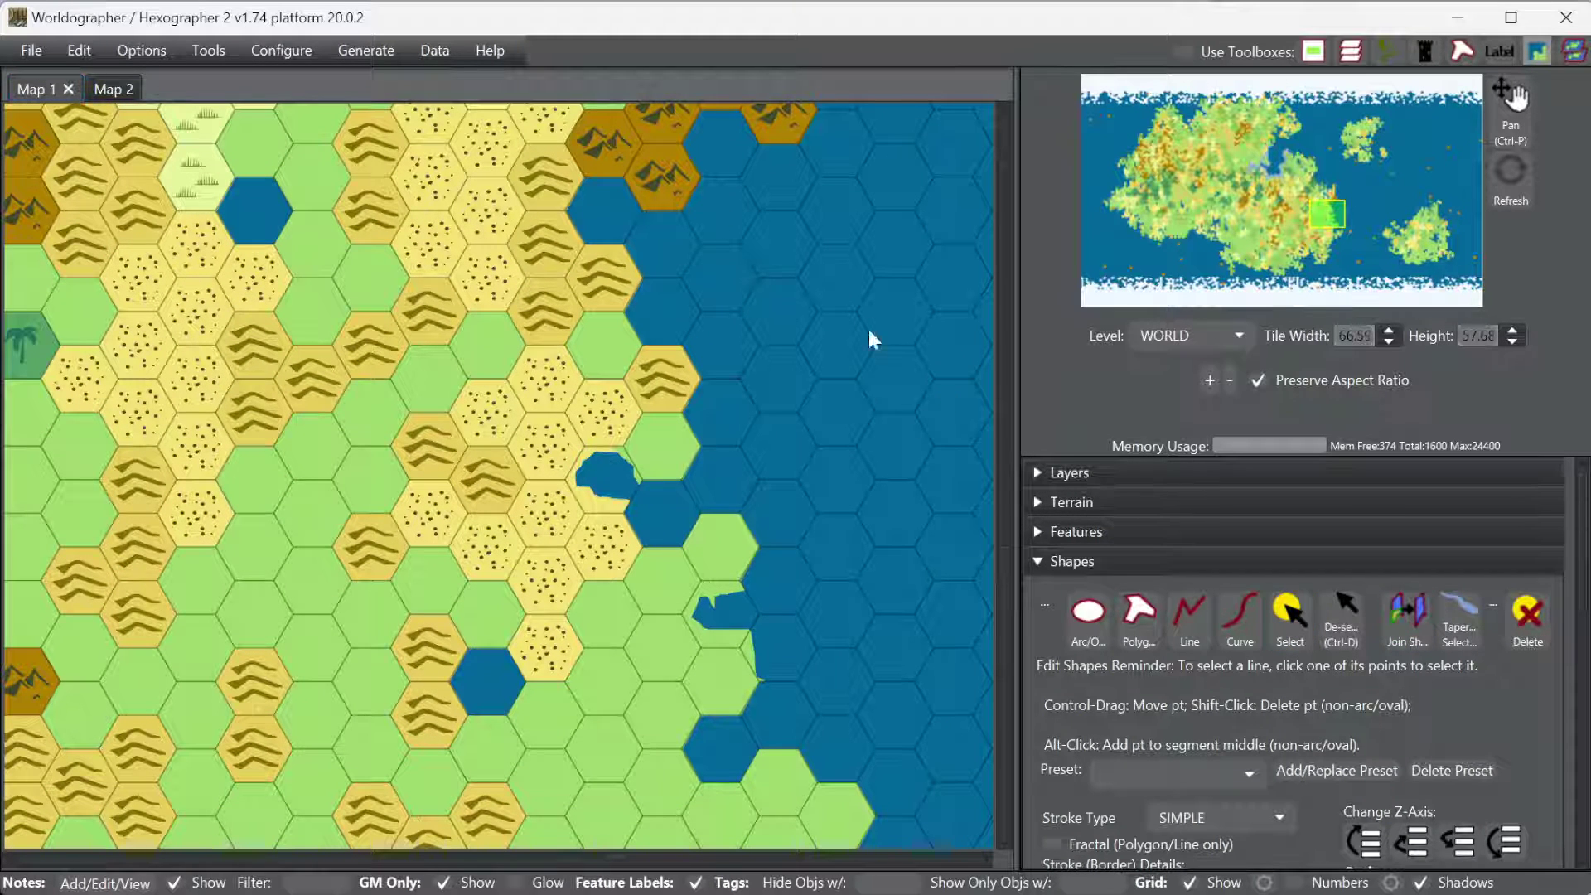
click(353, 52)
click(345, 49)
click(306, 46)
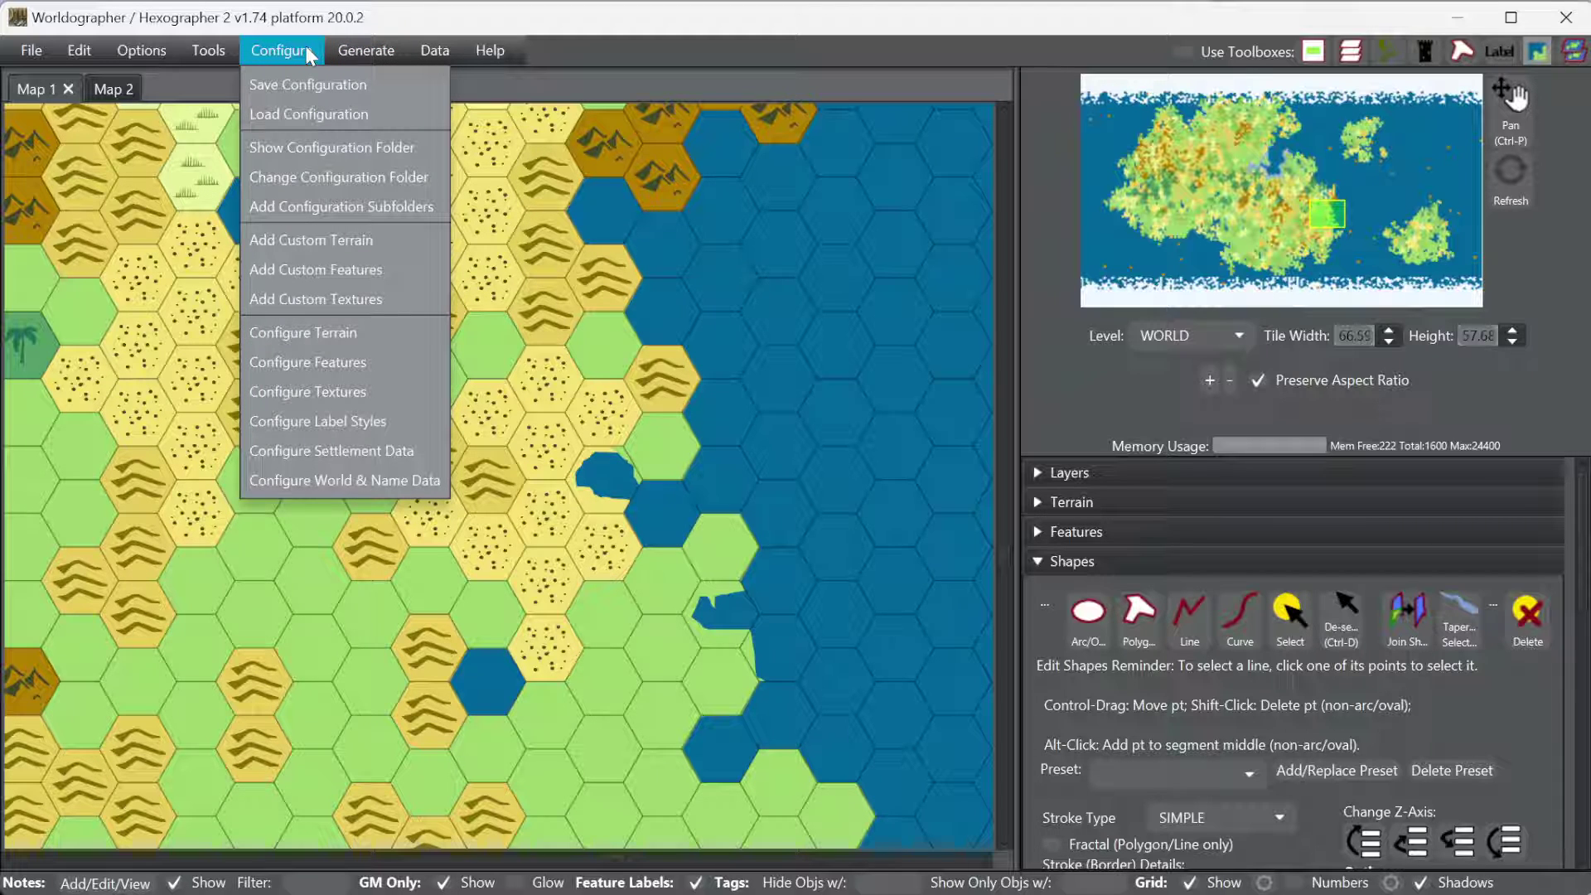
mouse_move(349, 48)
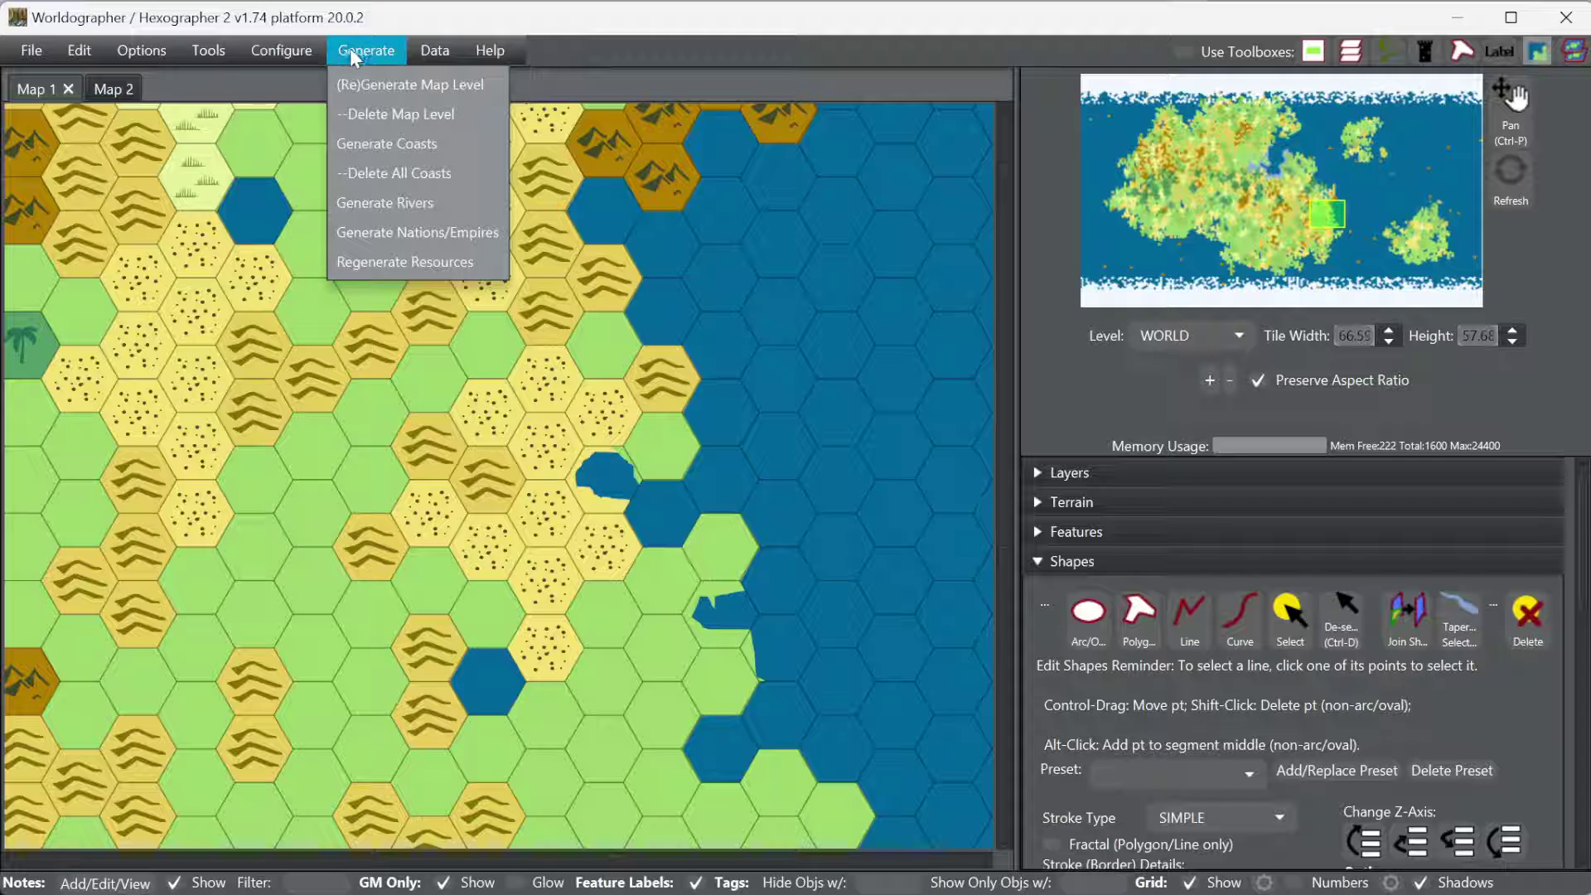
click(405, 143)
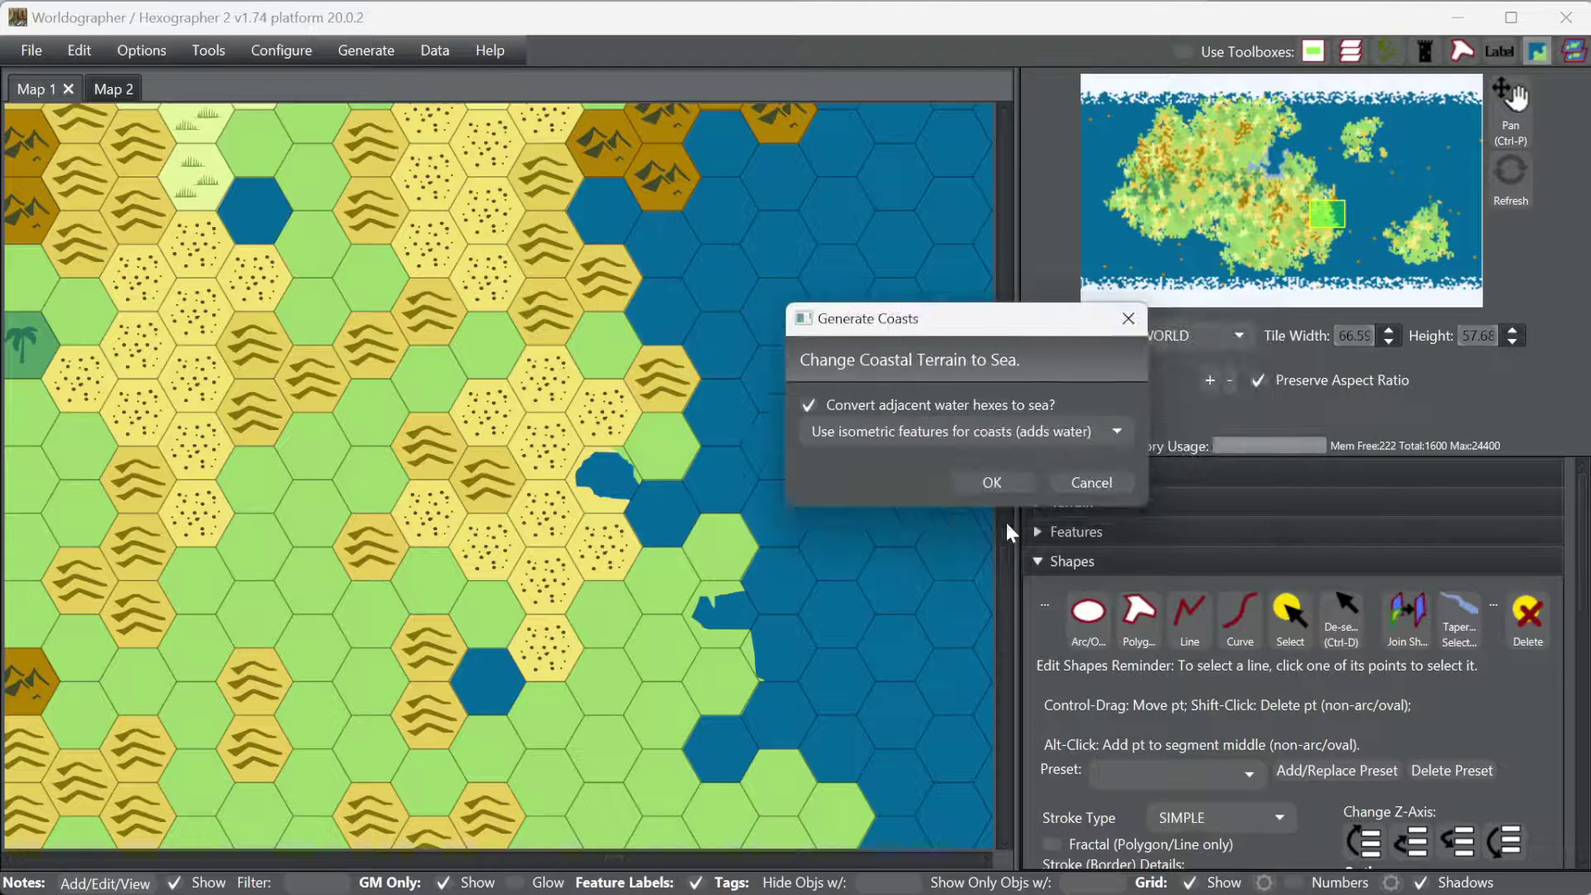
click(892, 430)
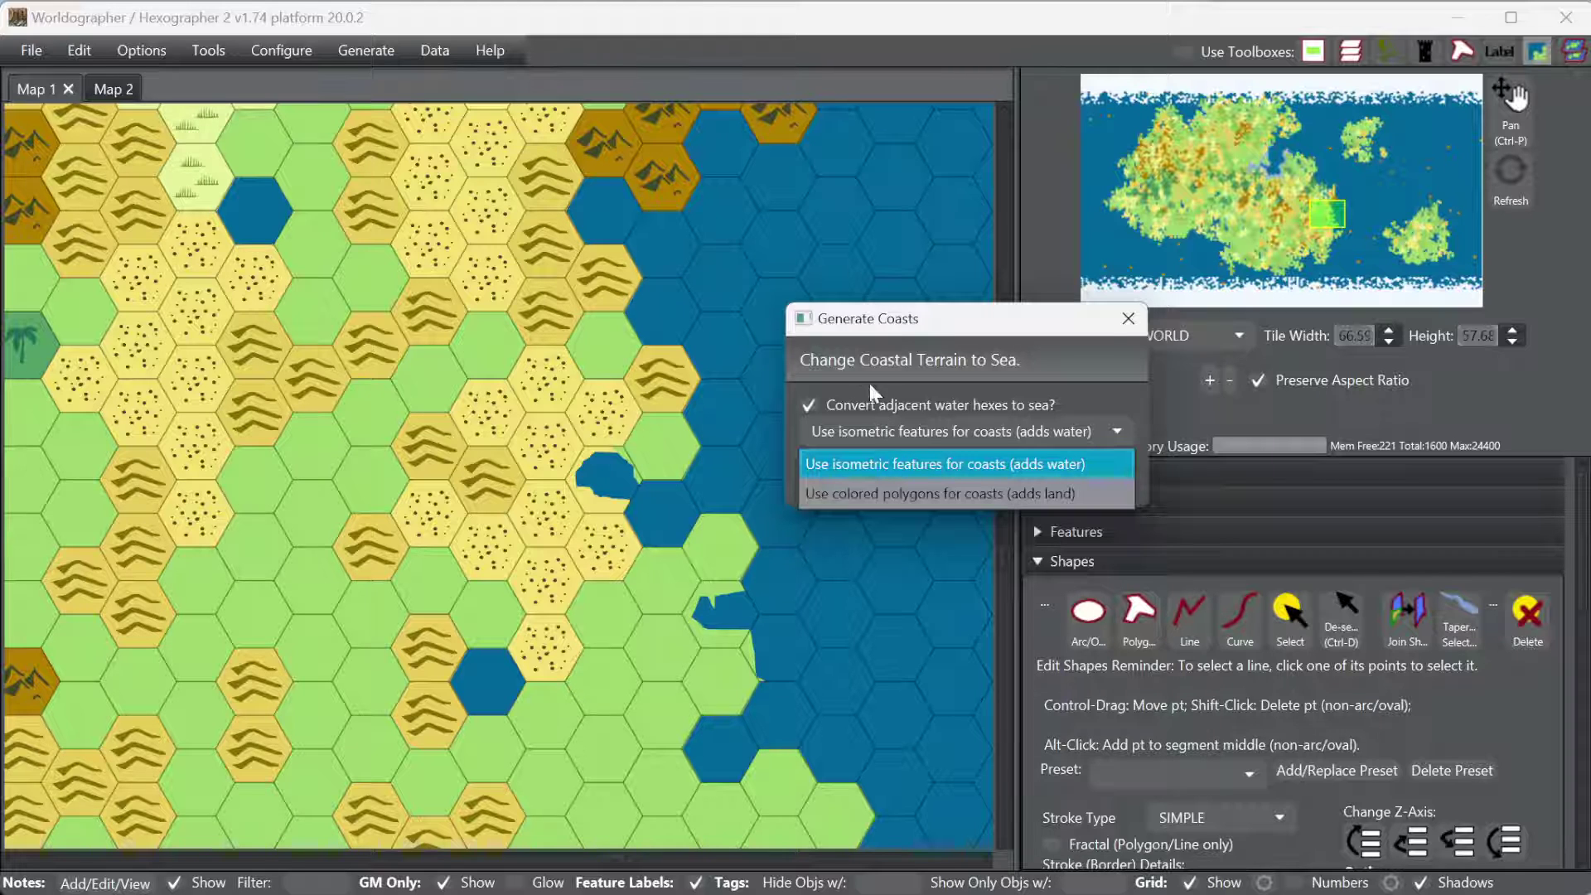
click(893, 323)
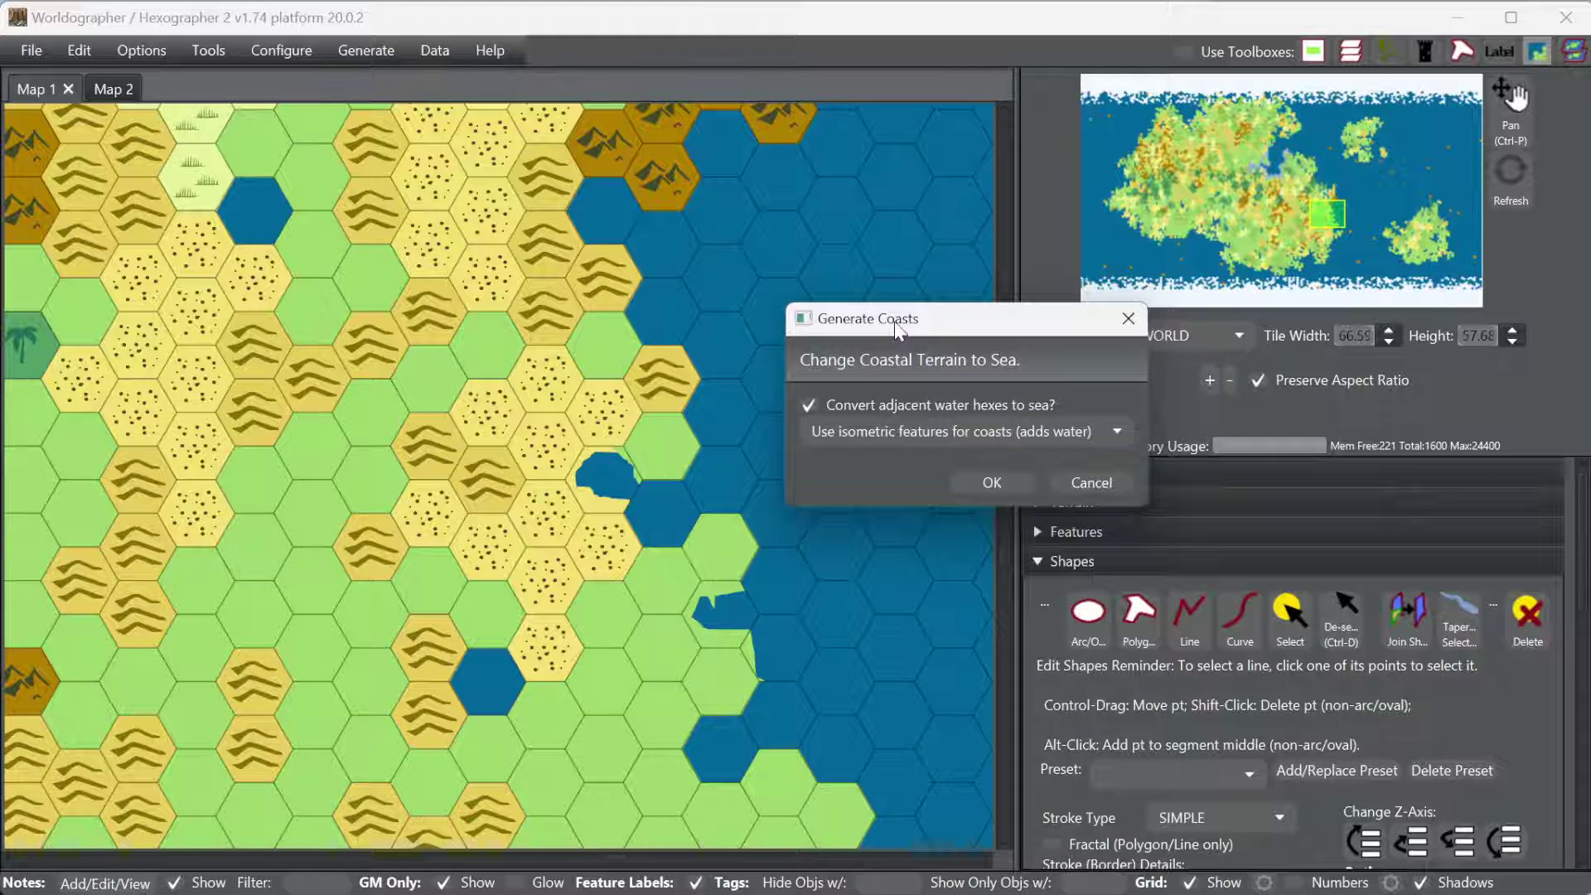
click(1002, 484)
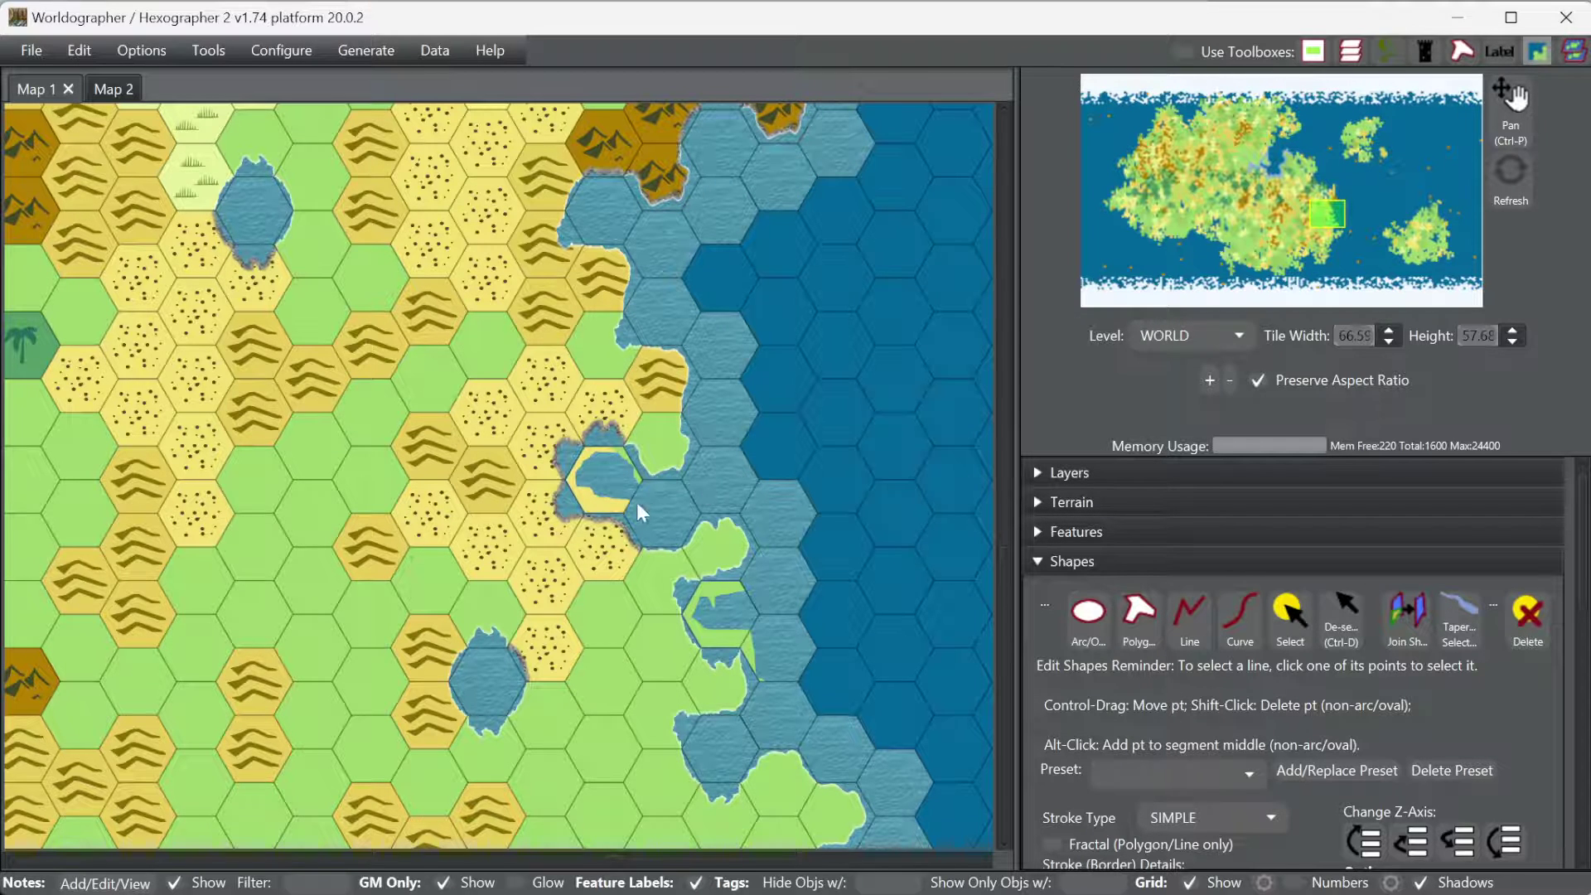
Step: Zoom in and pan to a forest, desert and mountain coastline to inspect the shores
scroll(633, 504, up, 4)
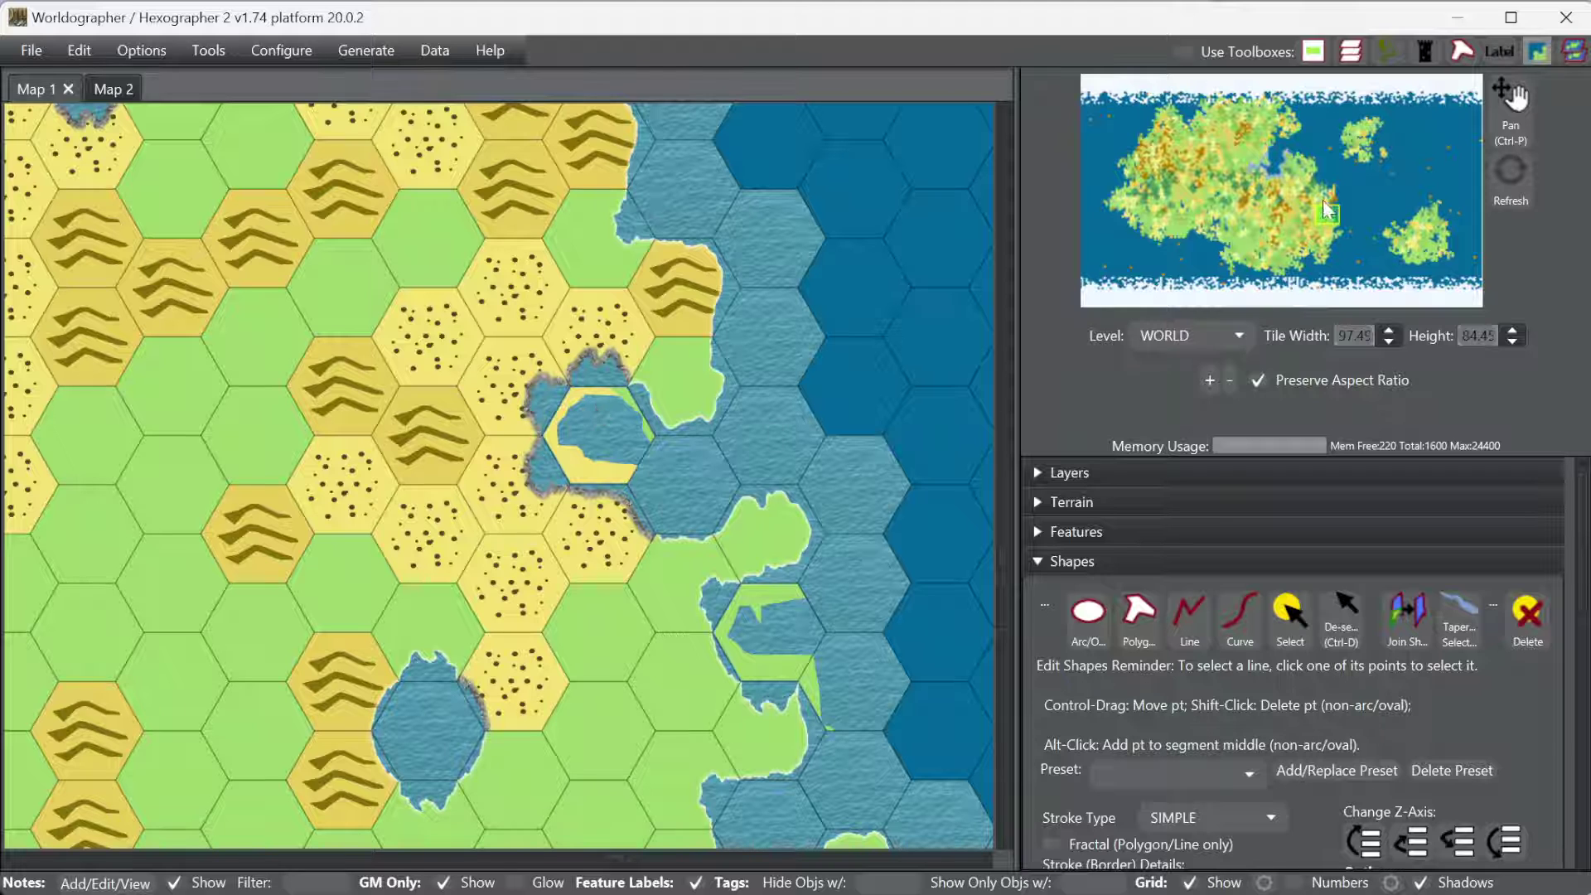
drag(1330, 214, 1330, 204)
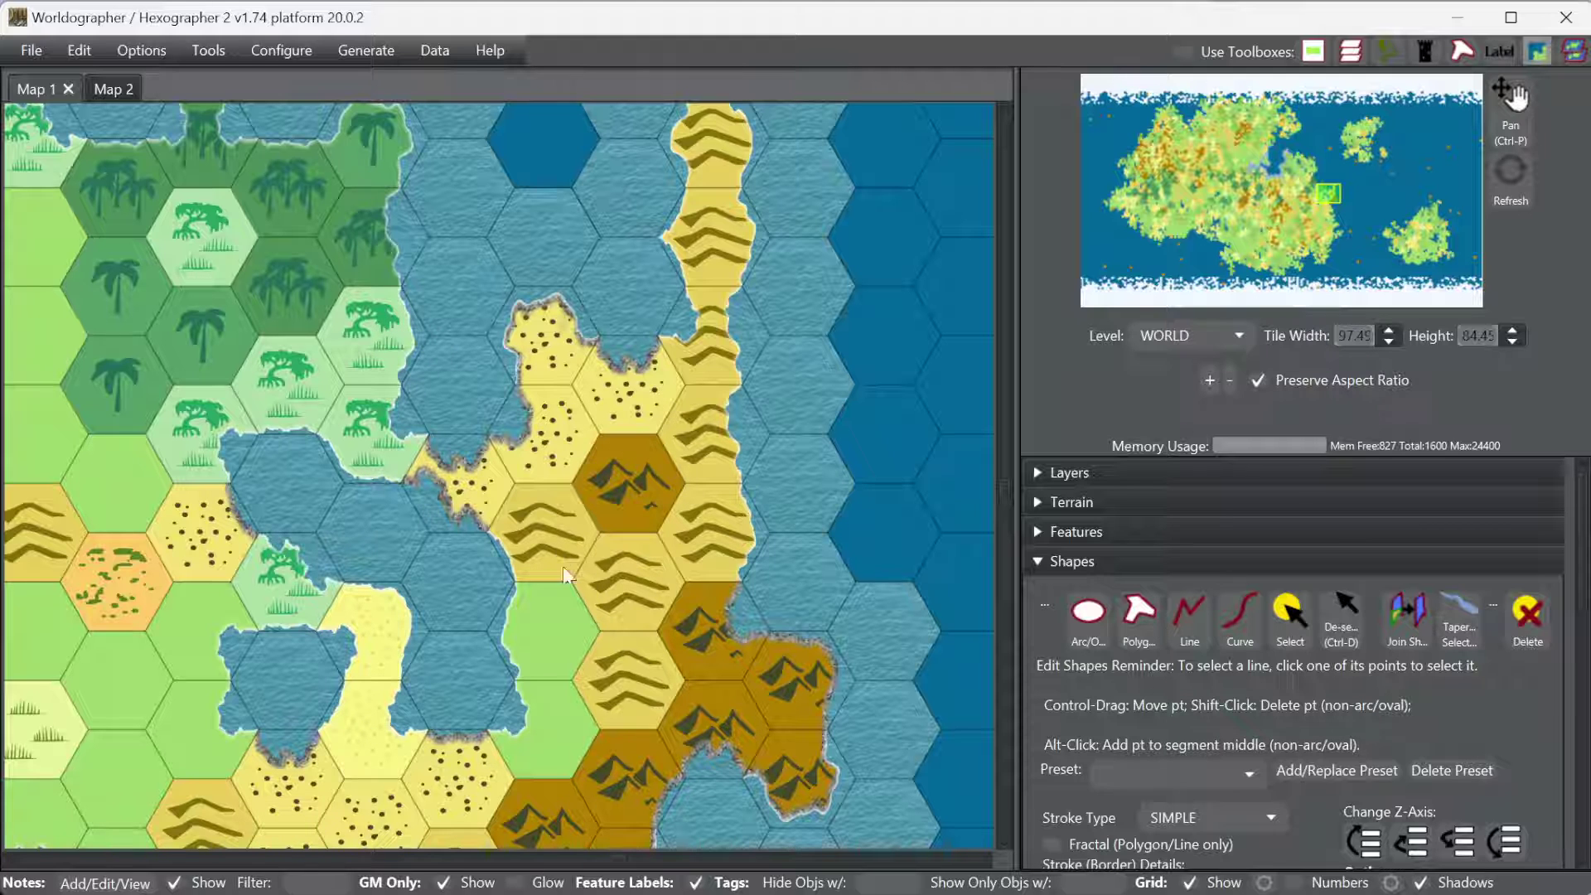
scroll(453, 456, up, 2)
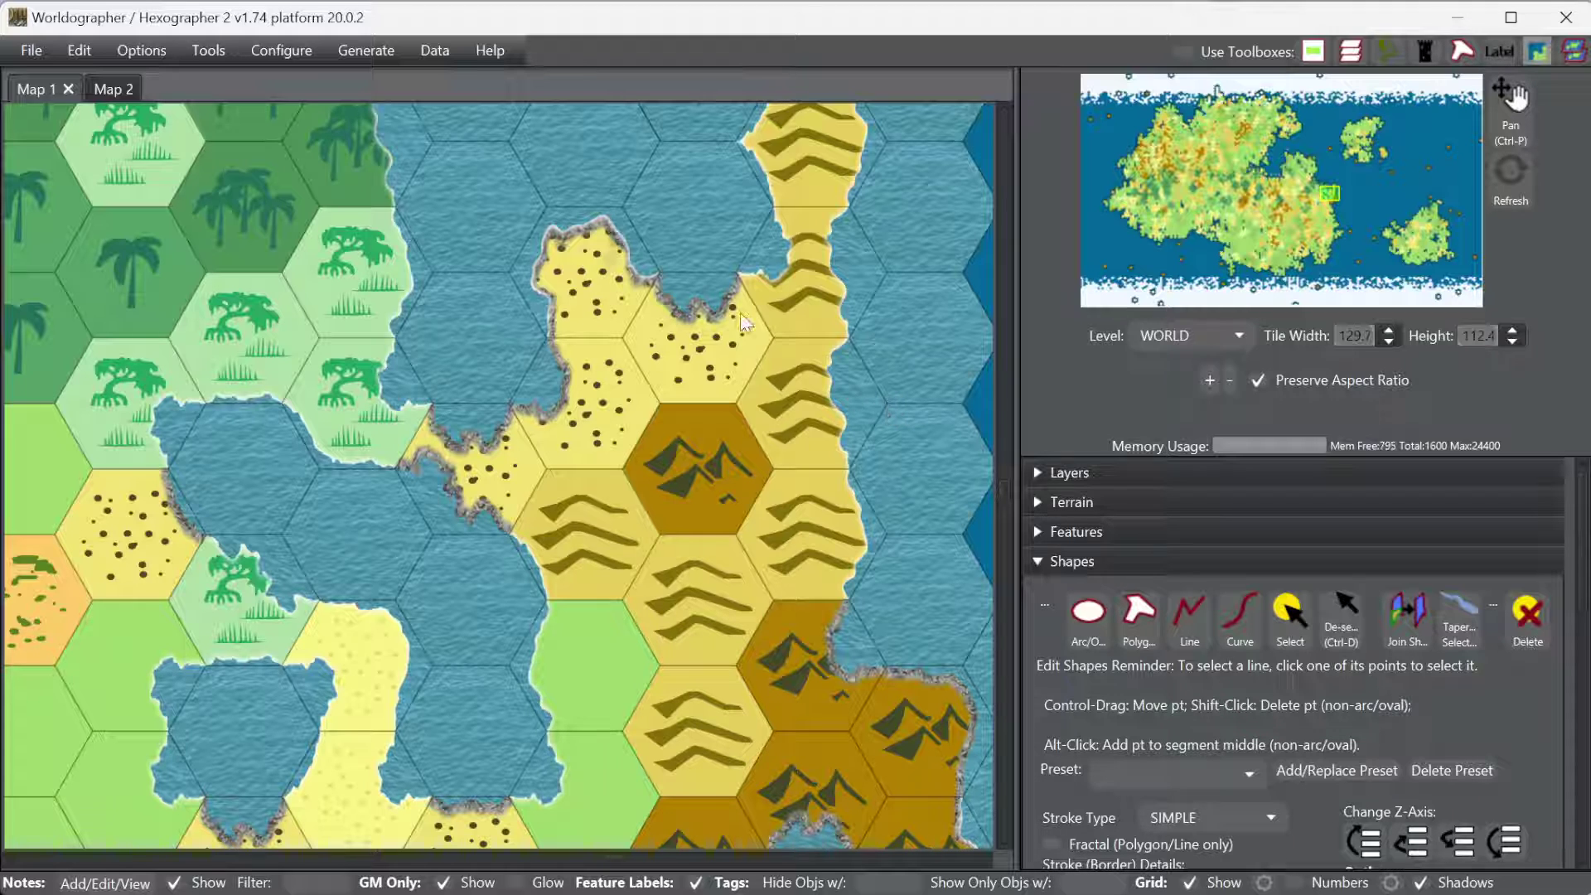
Step: Delete all generated coasts from Map 1 so shore hexes revert to deep water
click(341, 47)
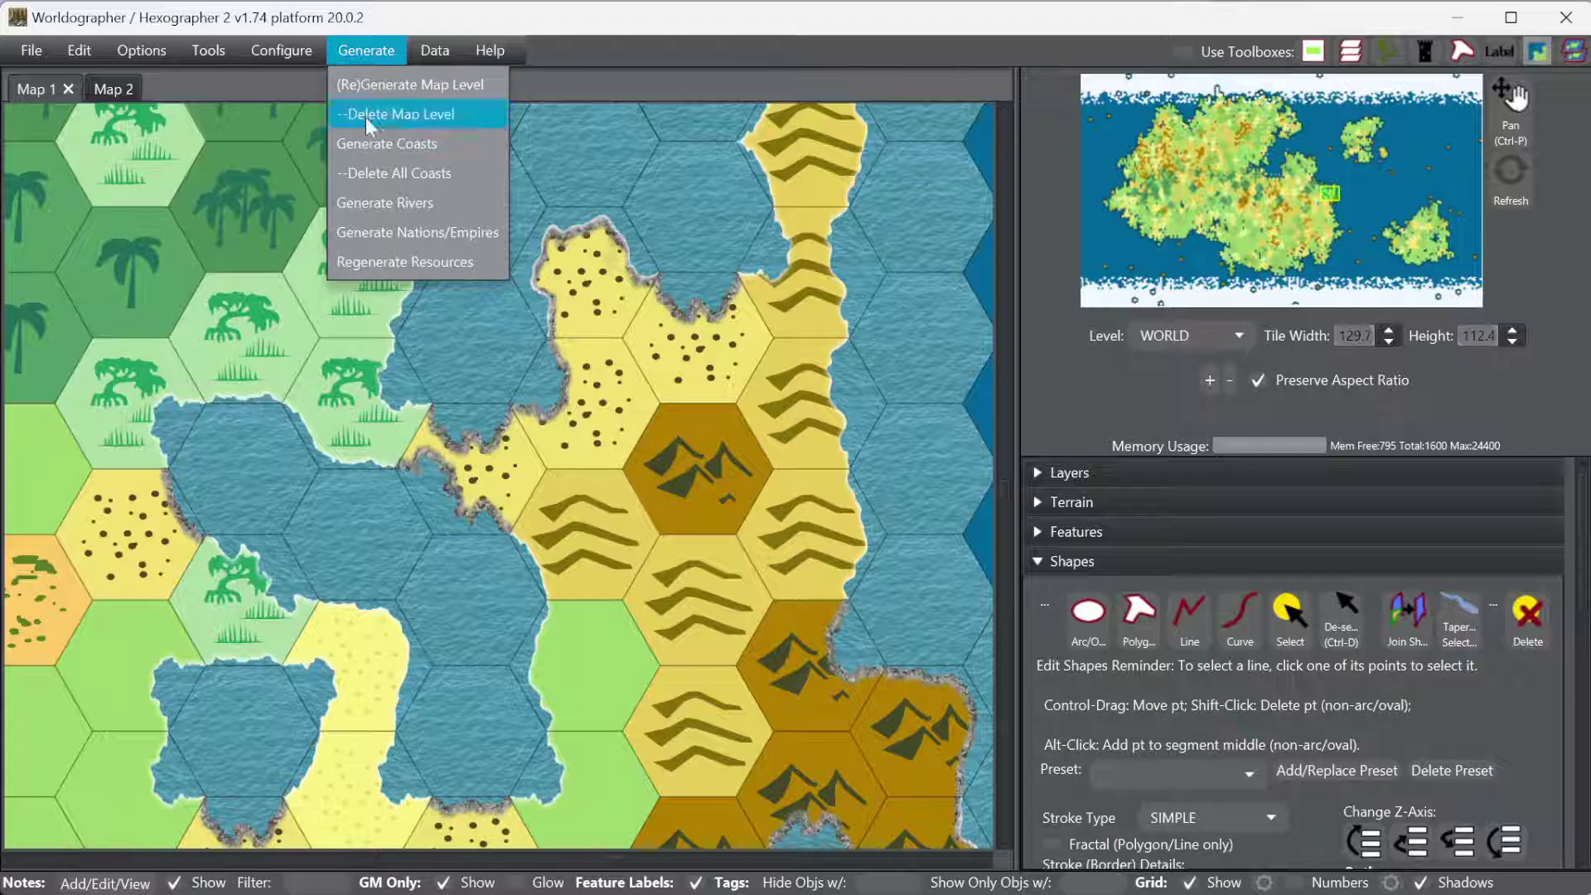
click(391, 171)
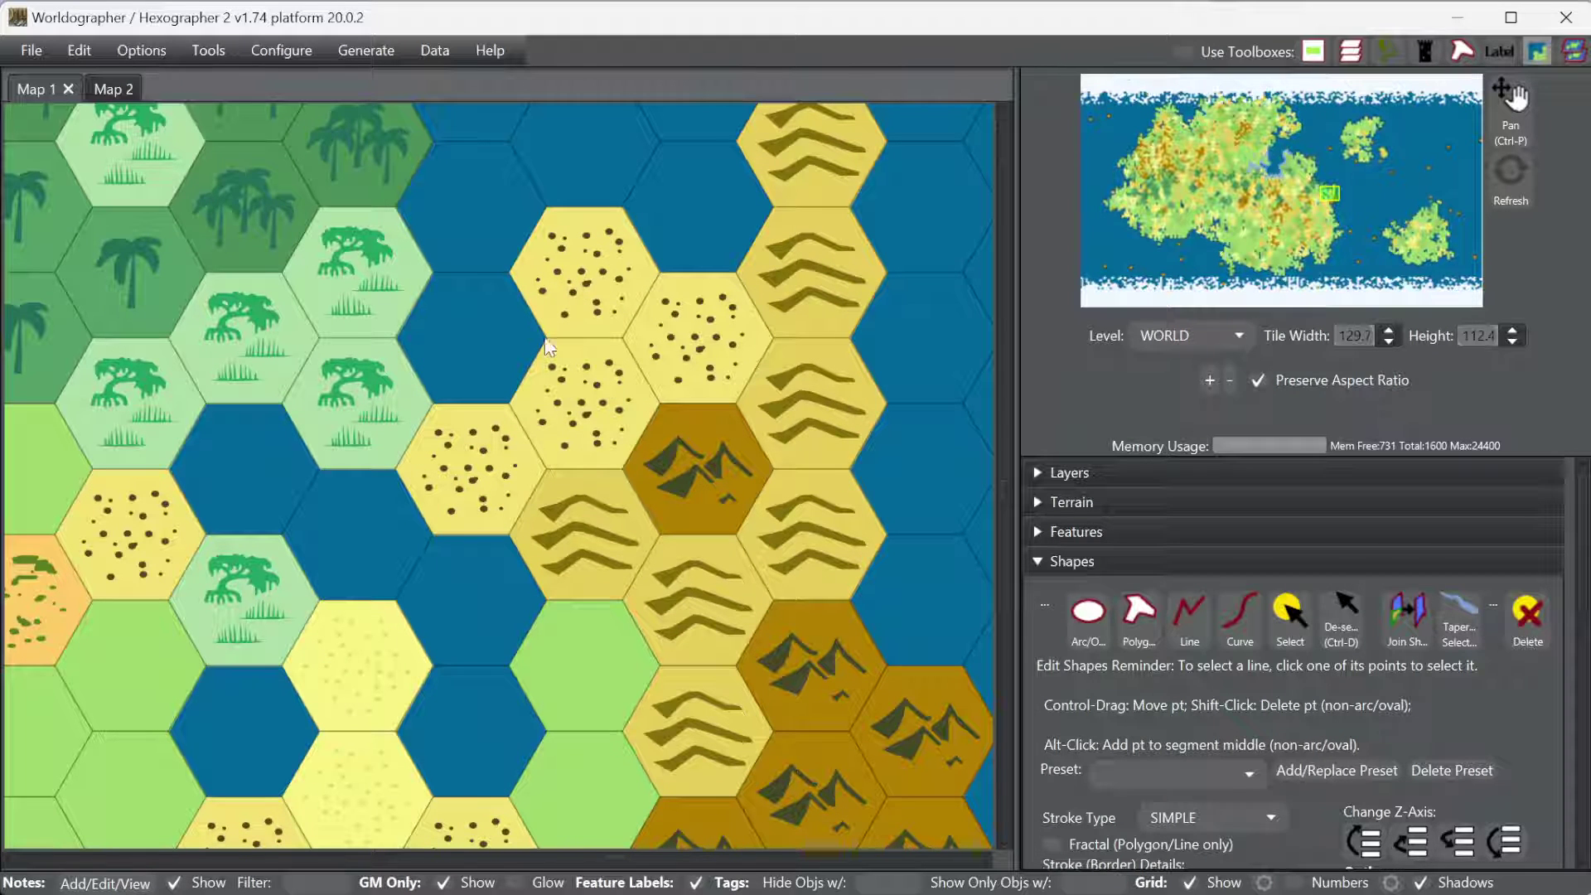
click(279, 58)
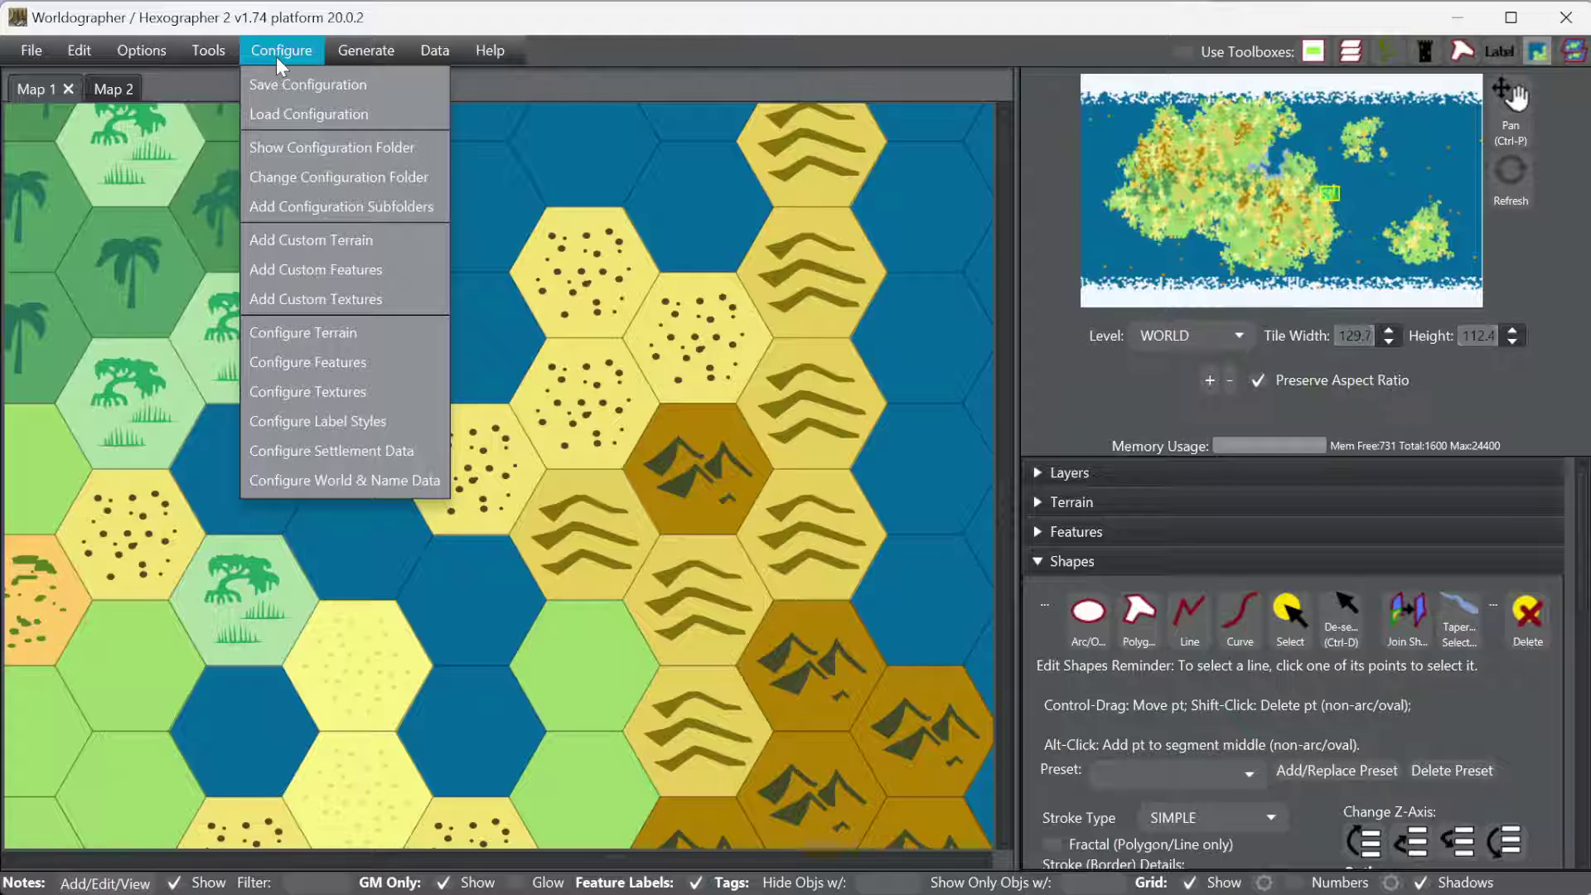
click(276, 56)
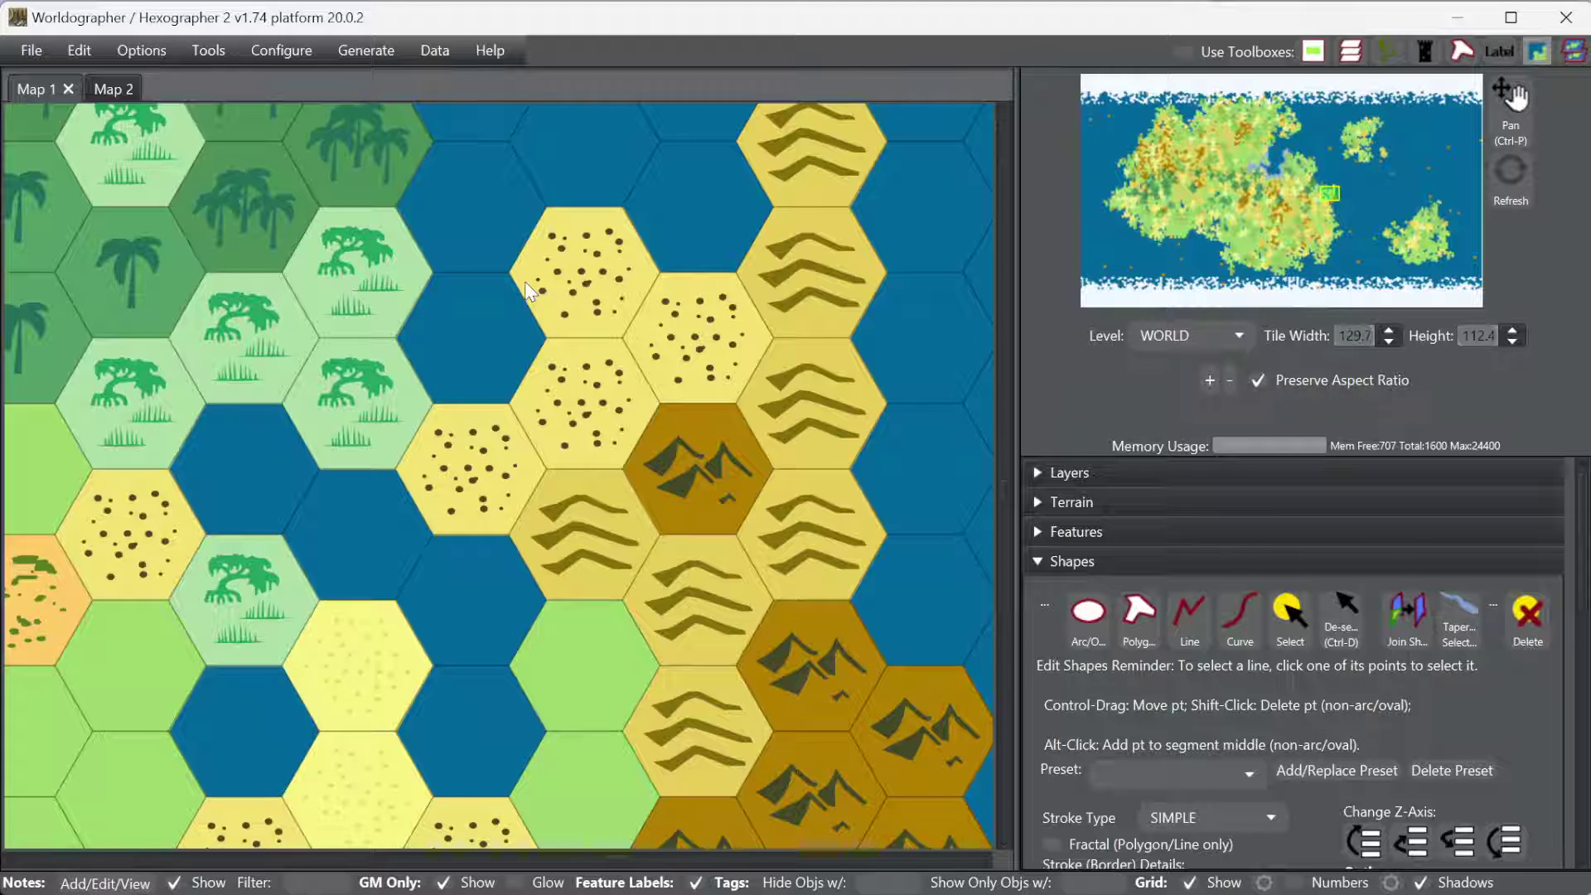
Step: Regenerate coasts using the 'colored polygons for coasts (adds land)' style
click(351, 62)
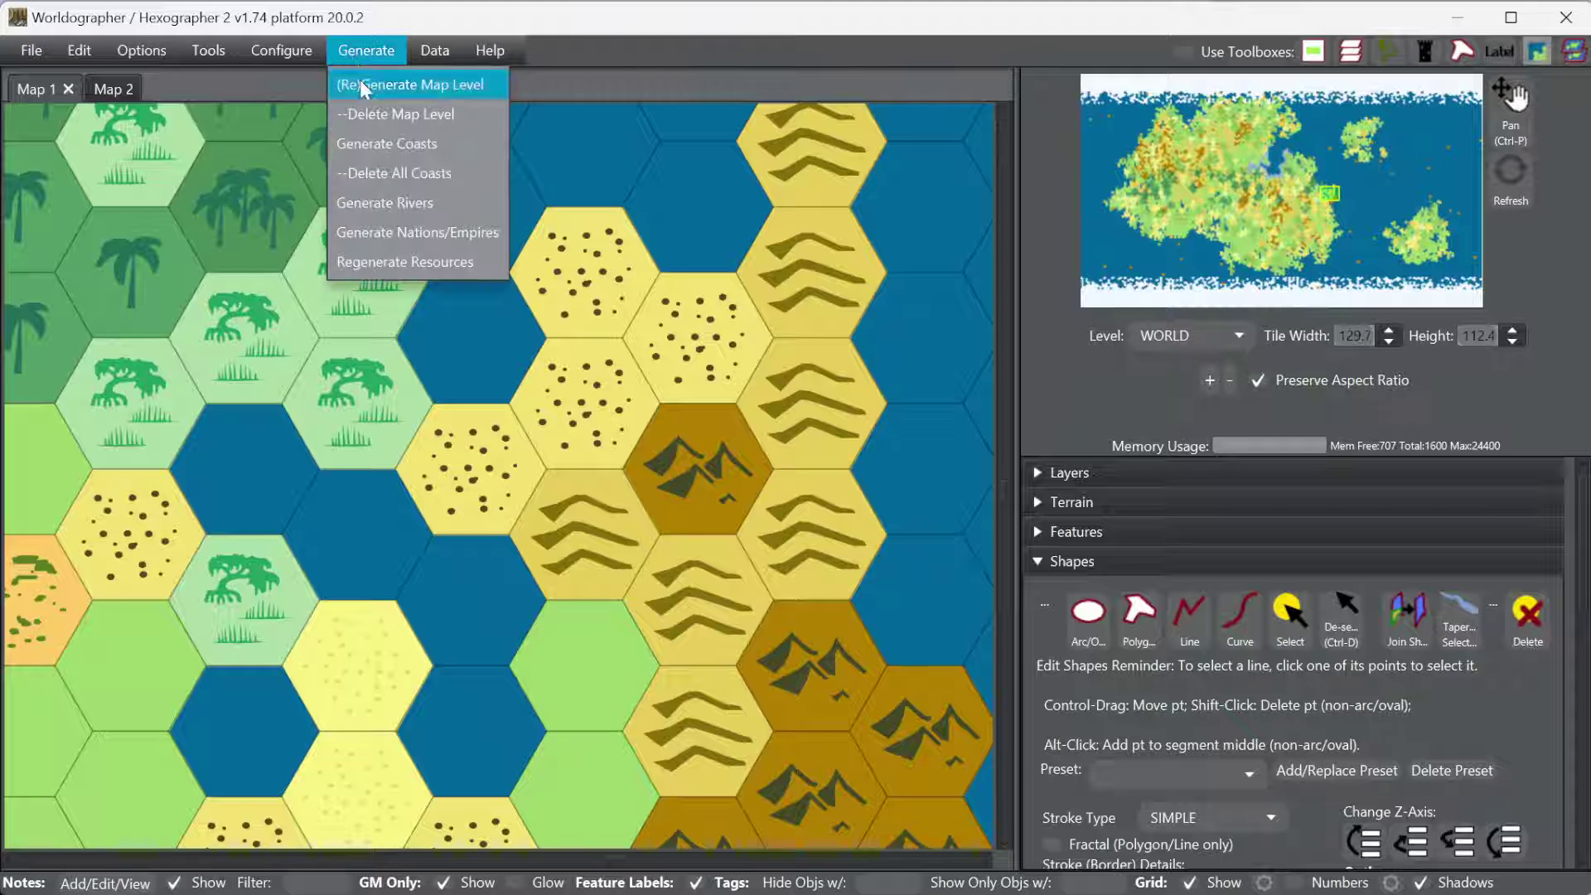
click(386, 142)
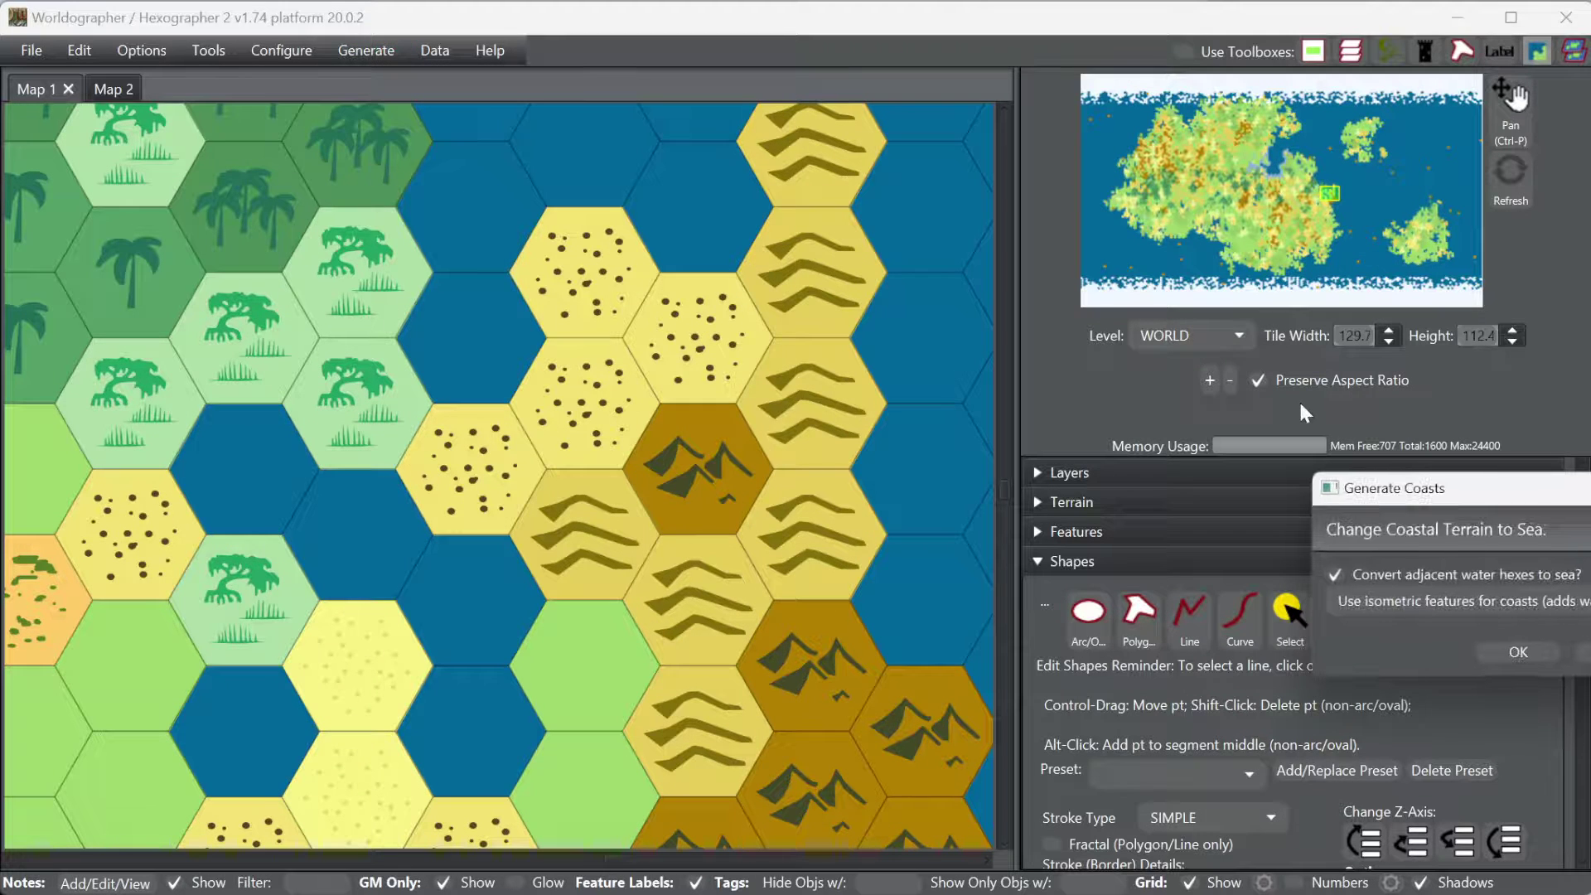
drag(1410, 496, 717, 318)
click(742, 425)
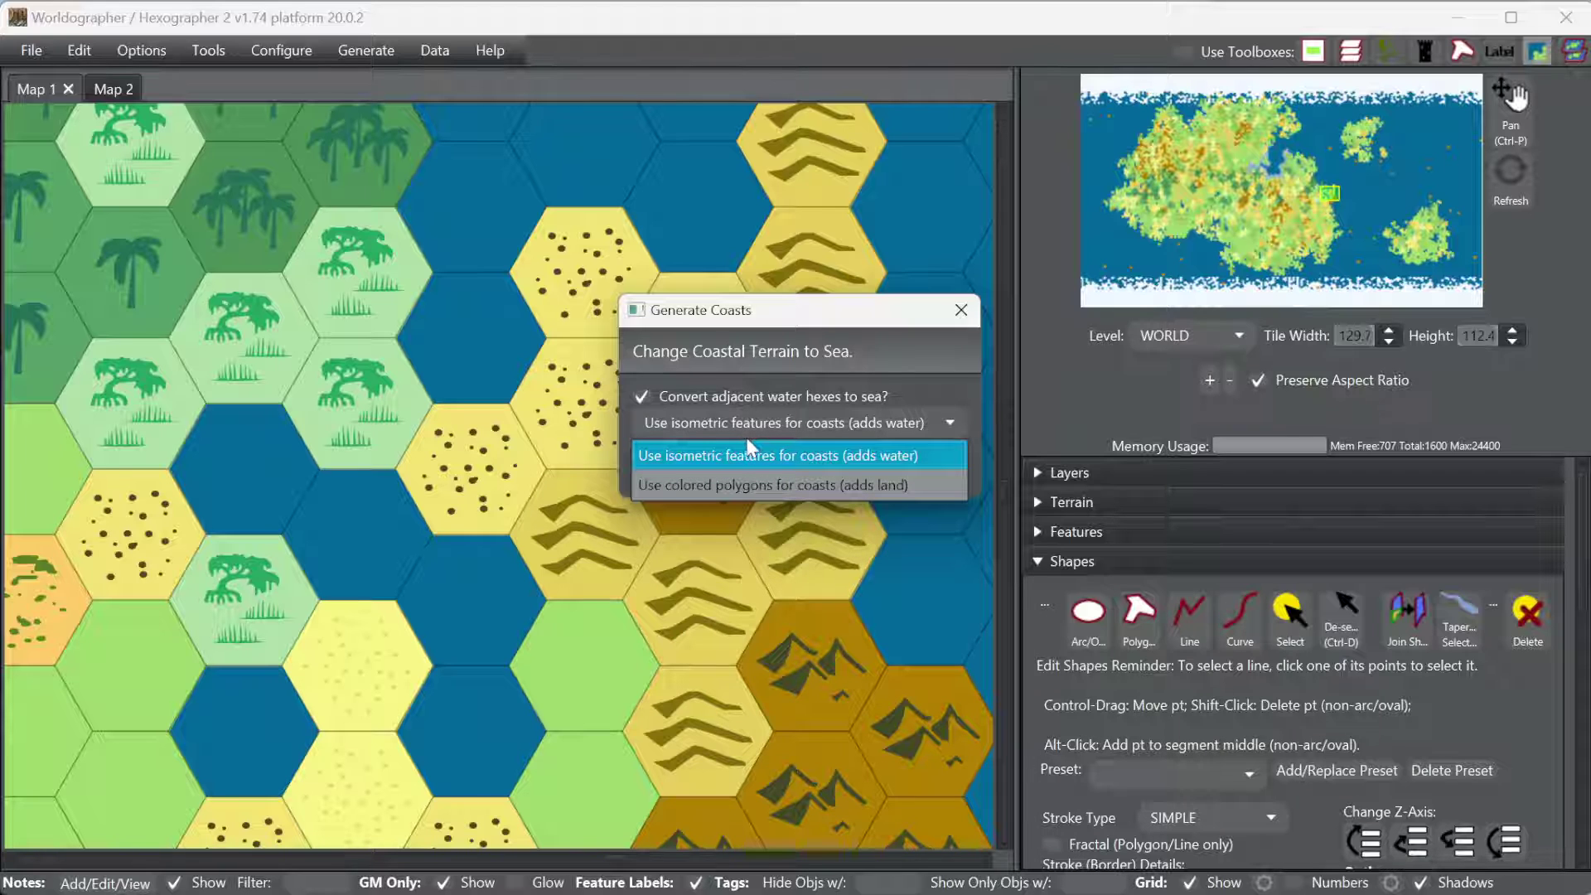
click(736, 486)
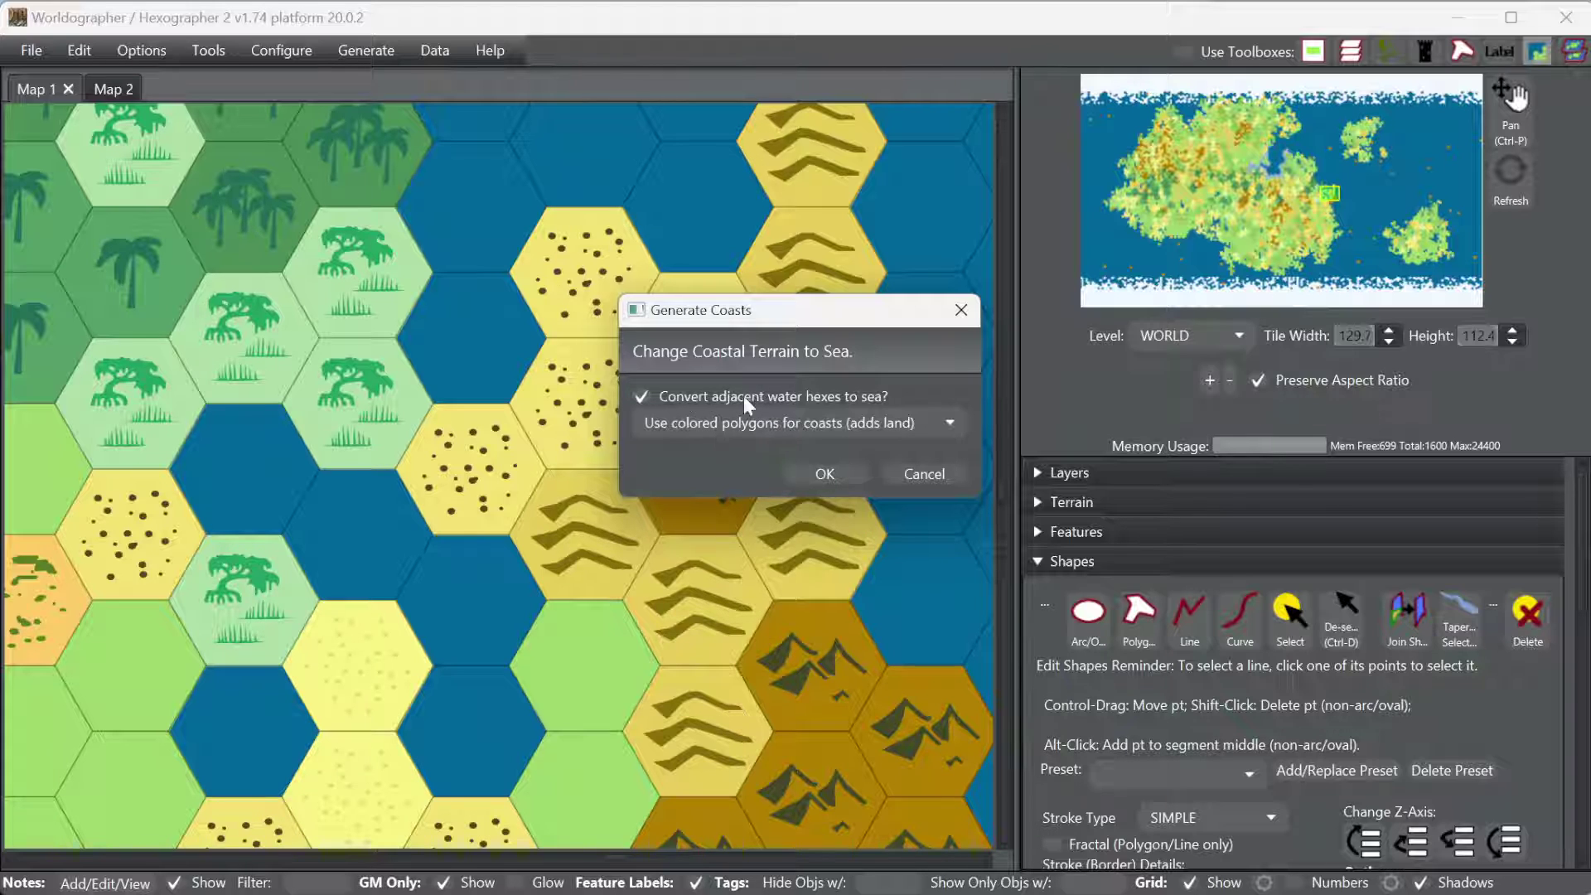
click(825, 474)
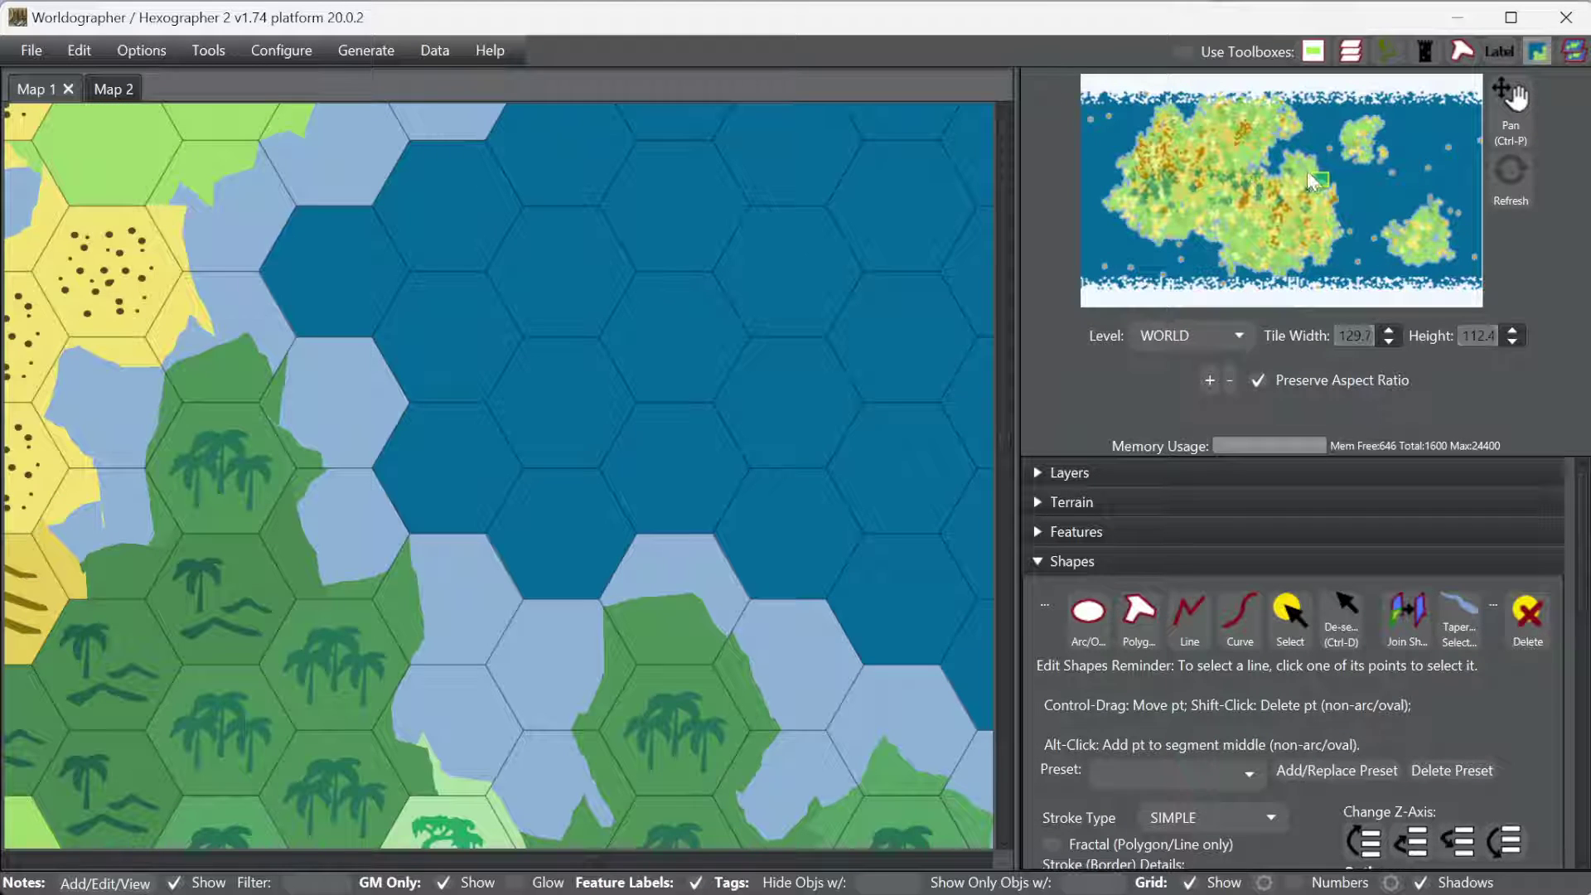
Step: Select one generated coastline polygon on a grassland and desert coast, then pan north
drag(1317, 179, 1315, 172)
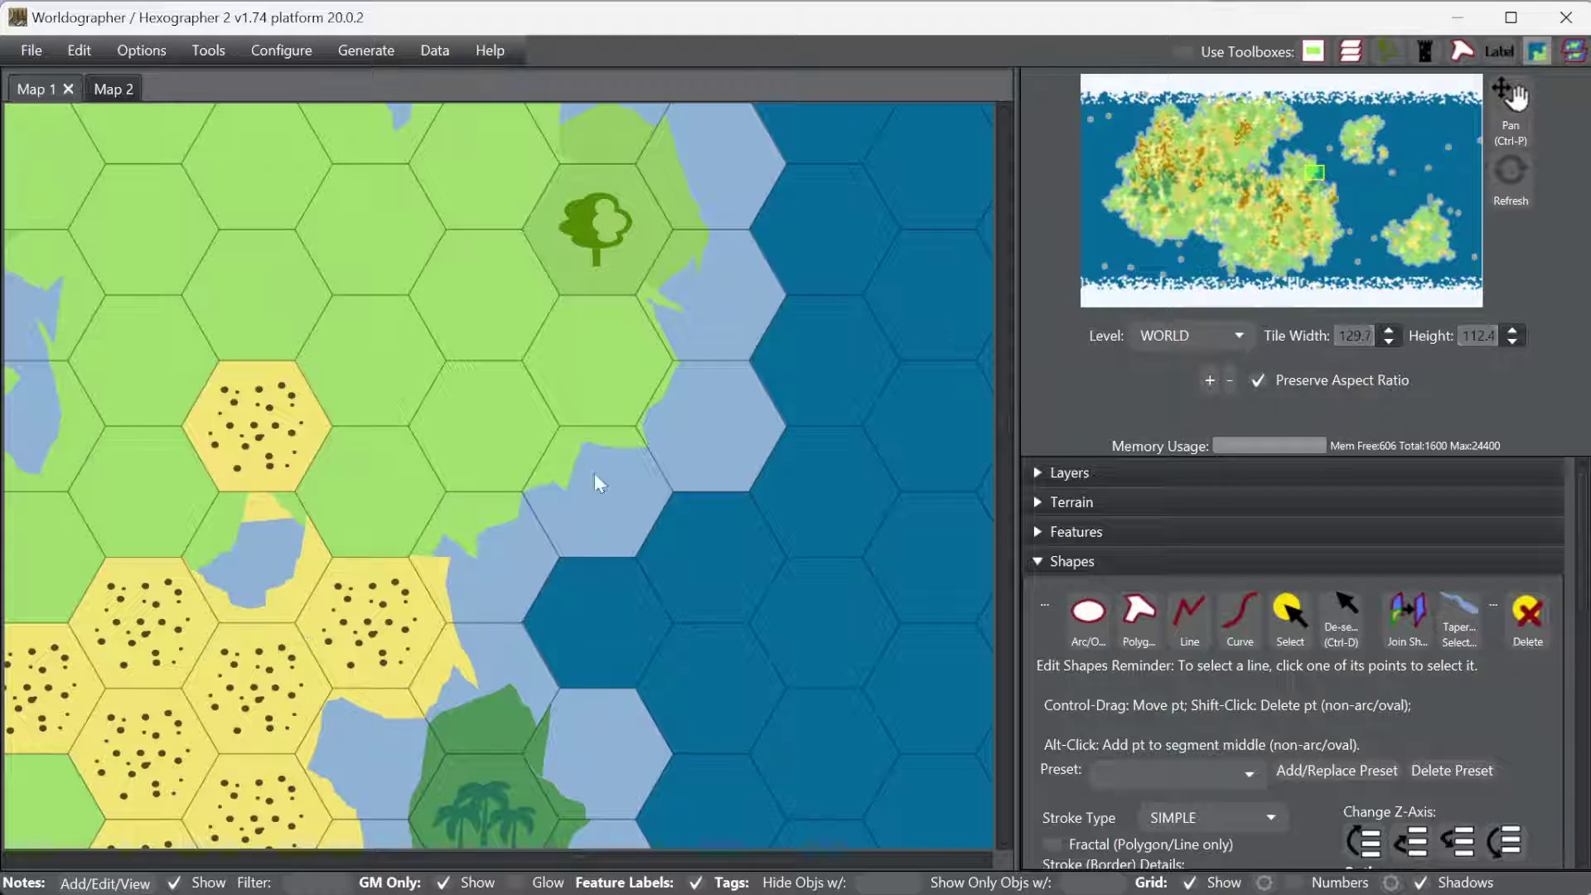
click(1309, 626)
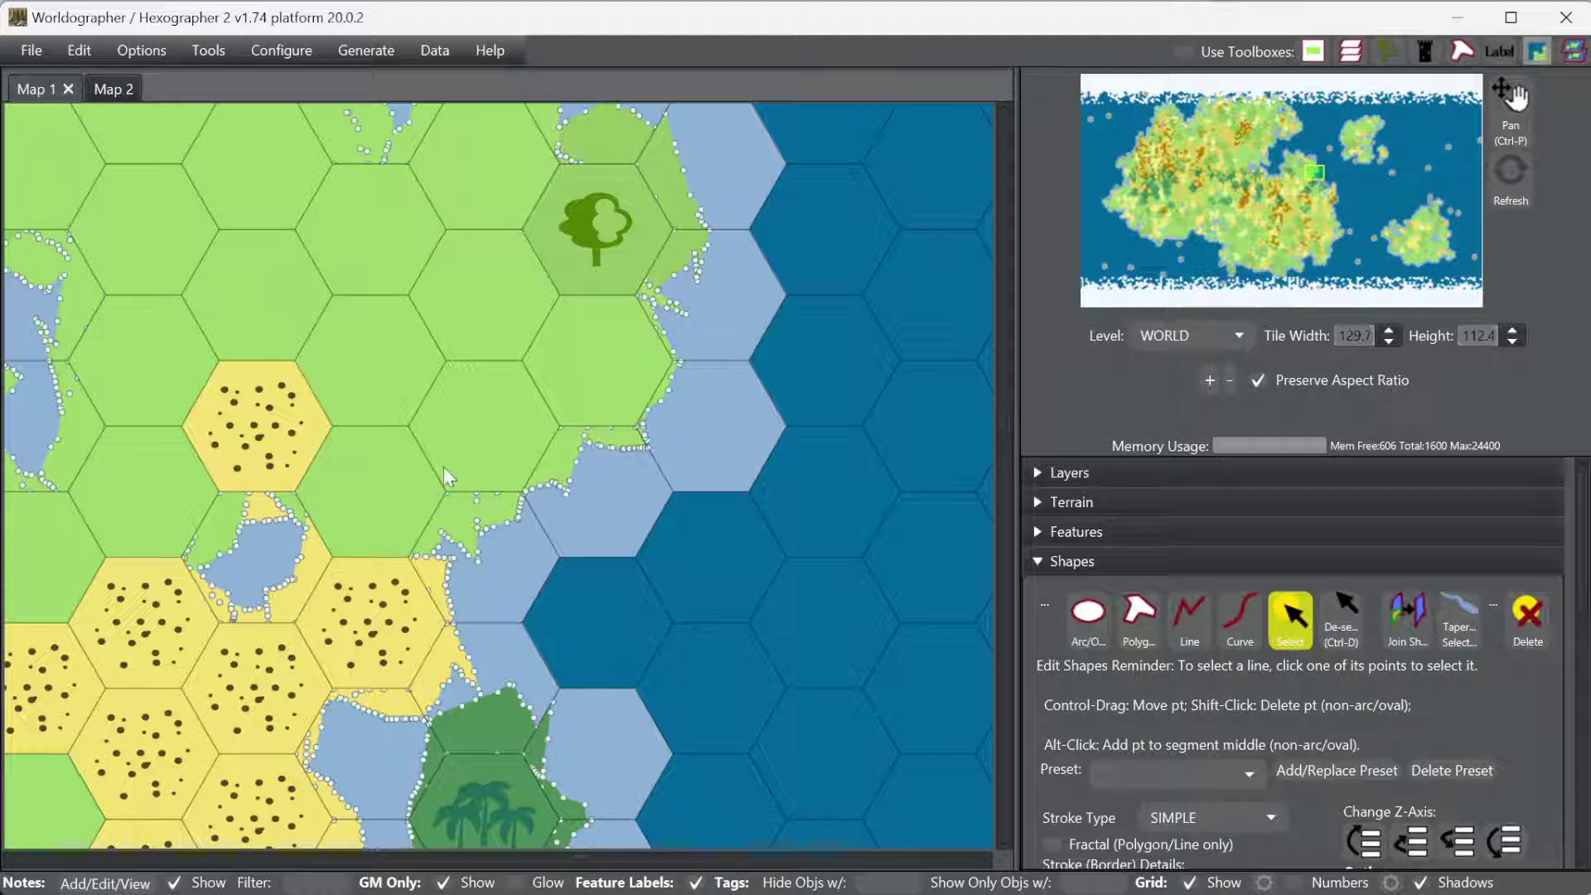
click(558, 489)
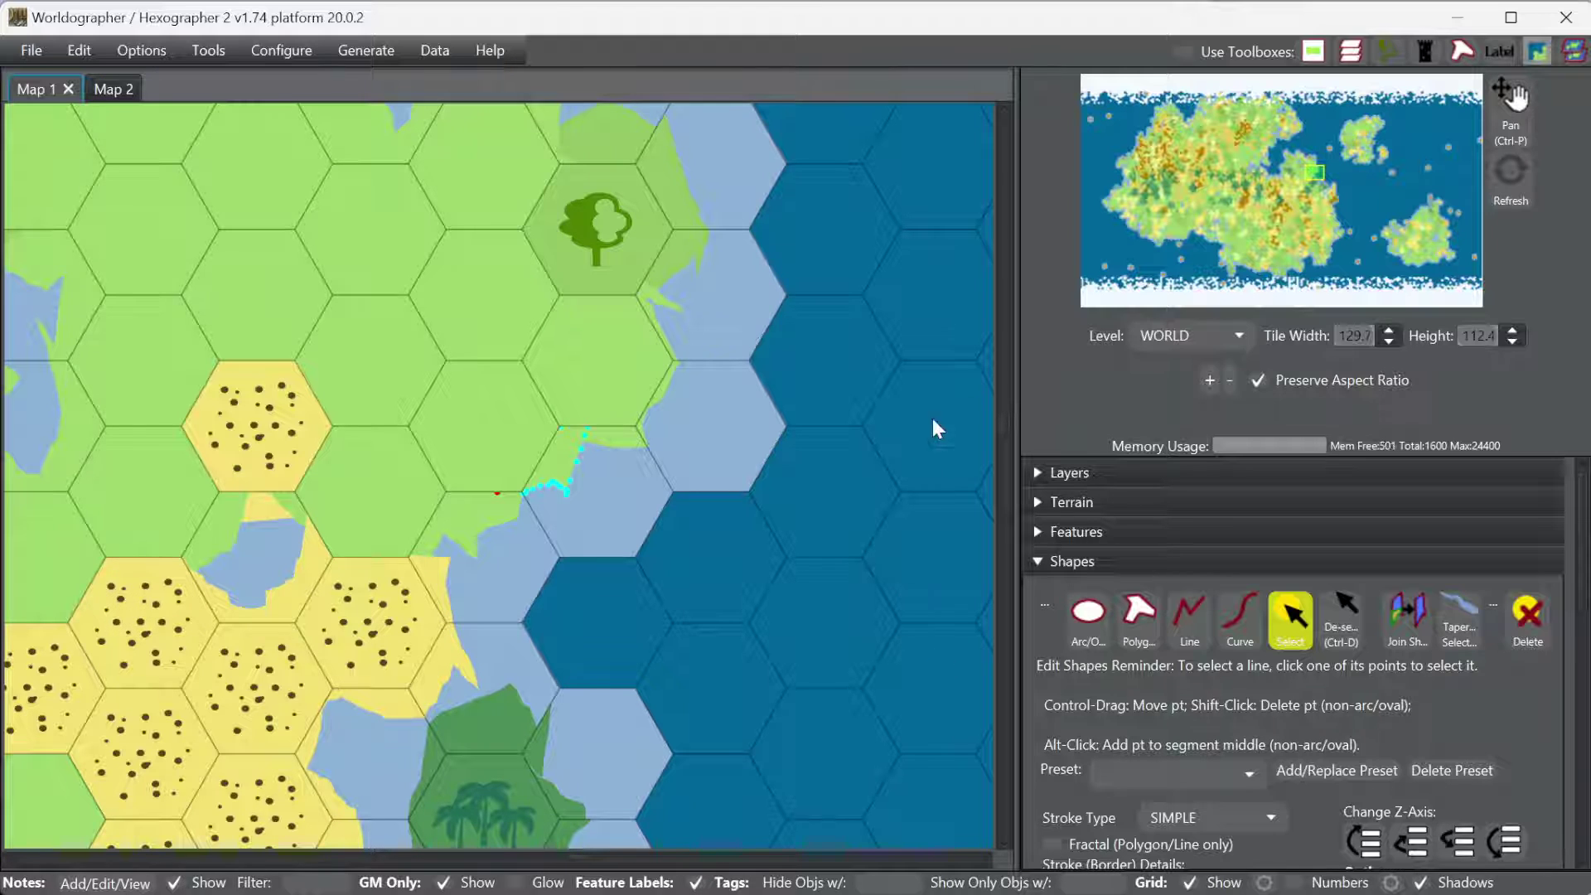
drag(1318, 176, 1311, 157)
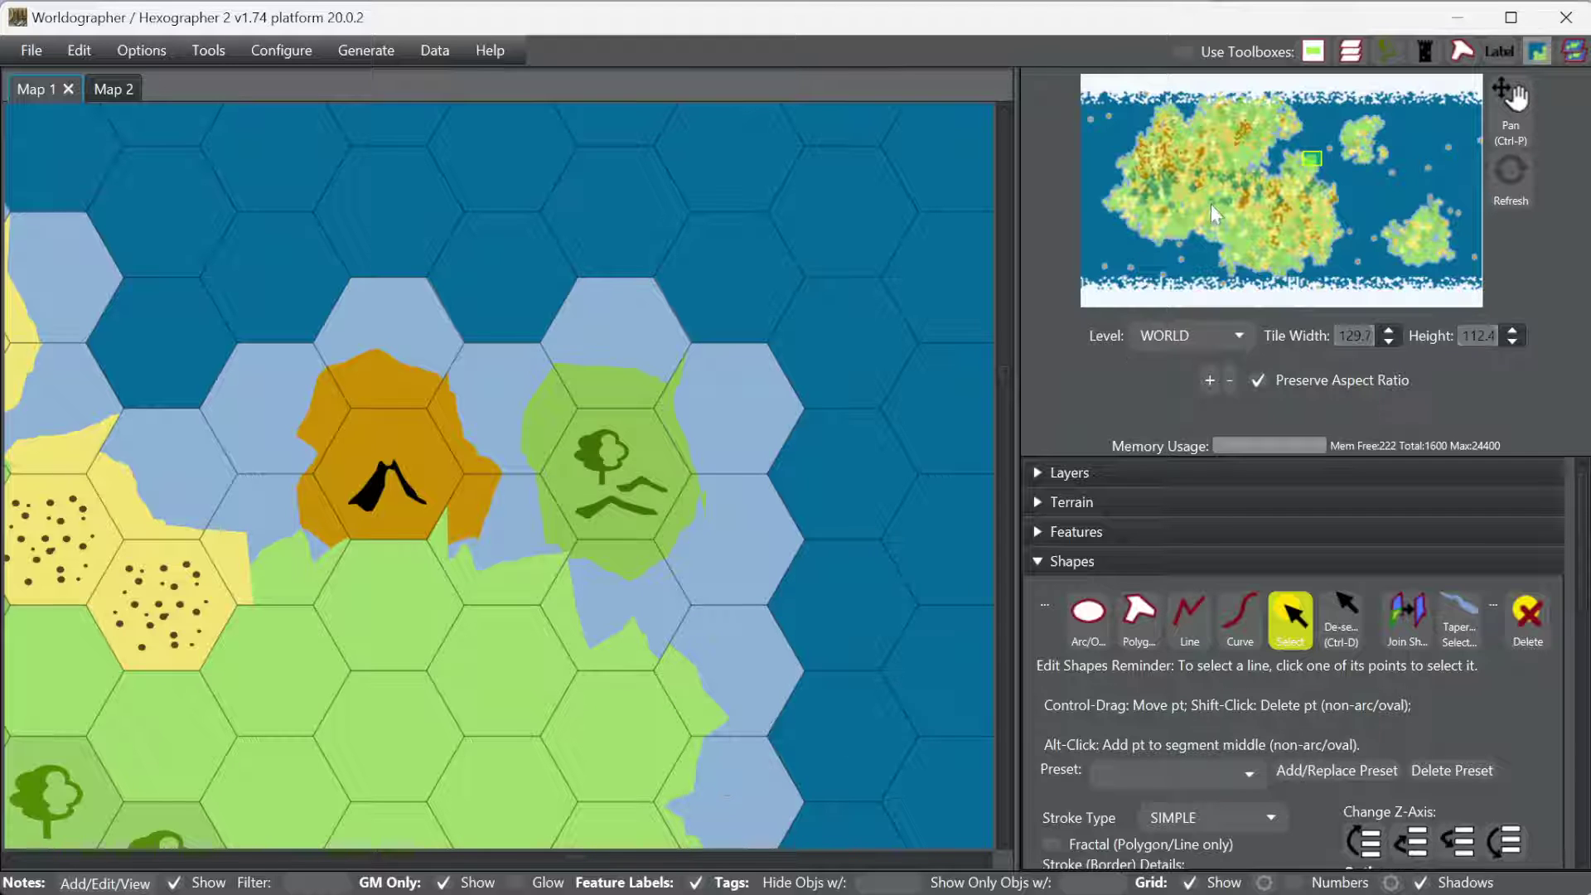
Step: Zoom out, pan to the wide inland sea region, and zoom back in on its polygon coast
scroll(742, 451, down, 6)
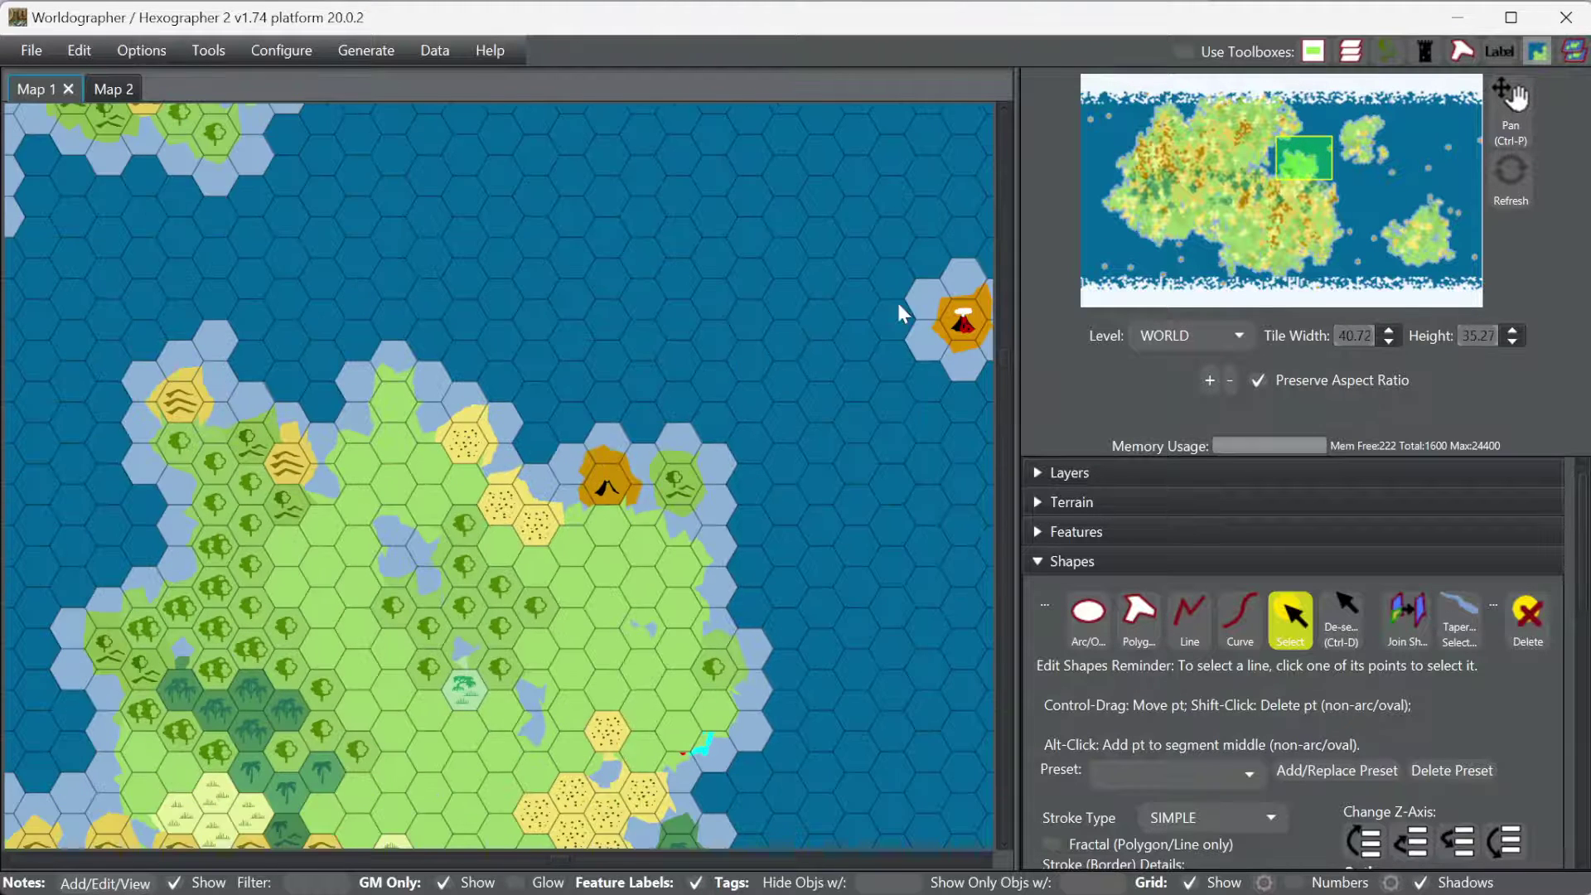
drag(1311, 153, 1274, 163)
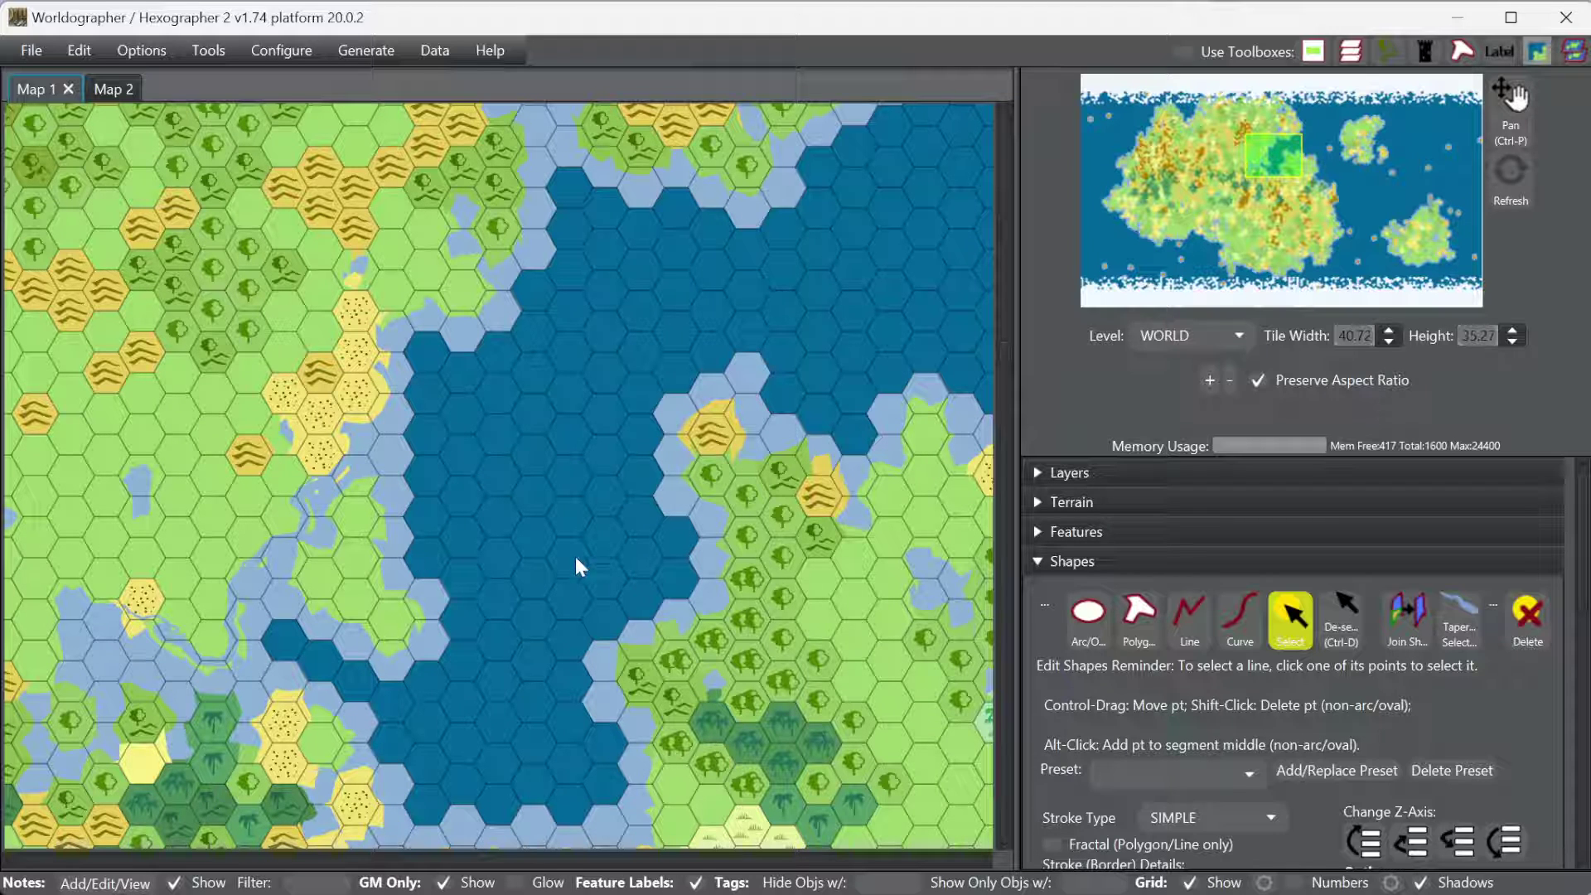
scroll(352, 470, up, 1)
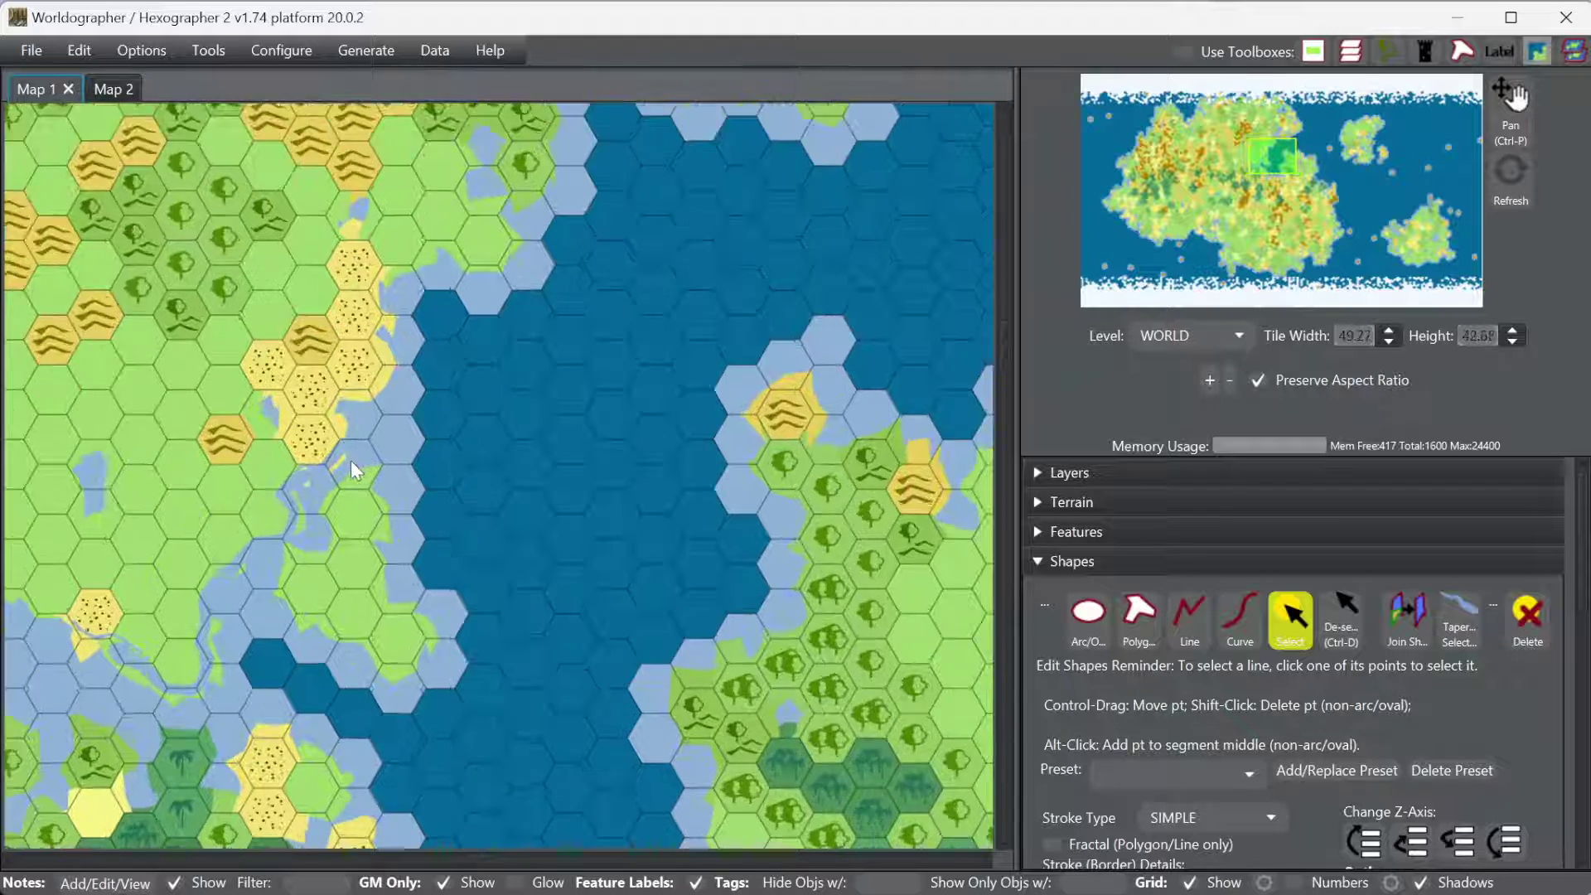
scroll(351, 469, up, 5)
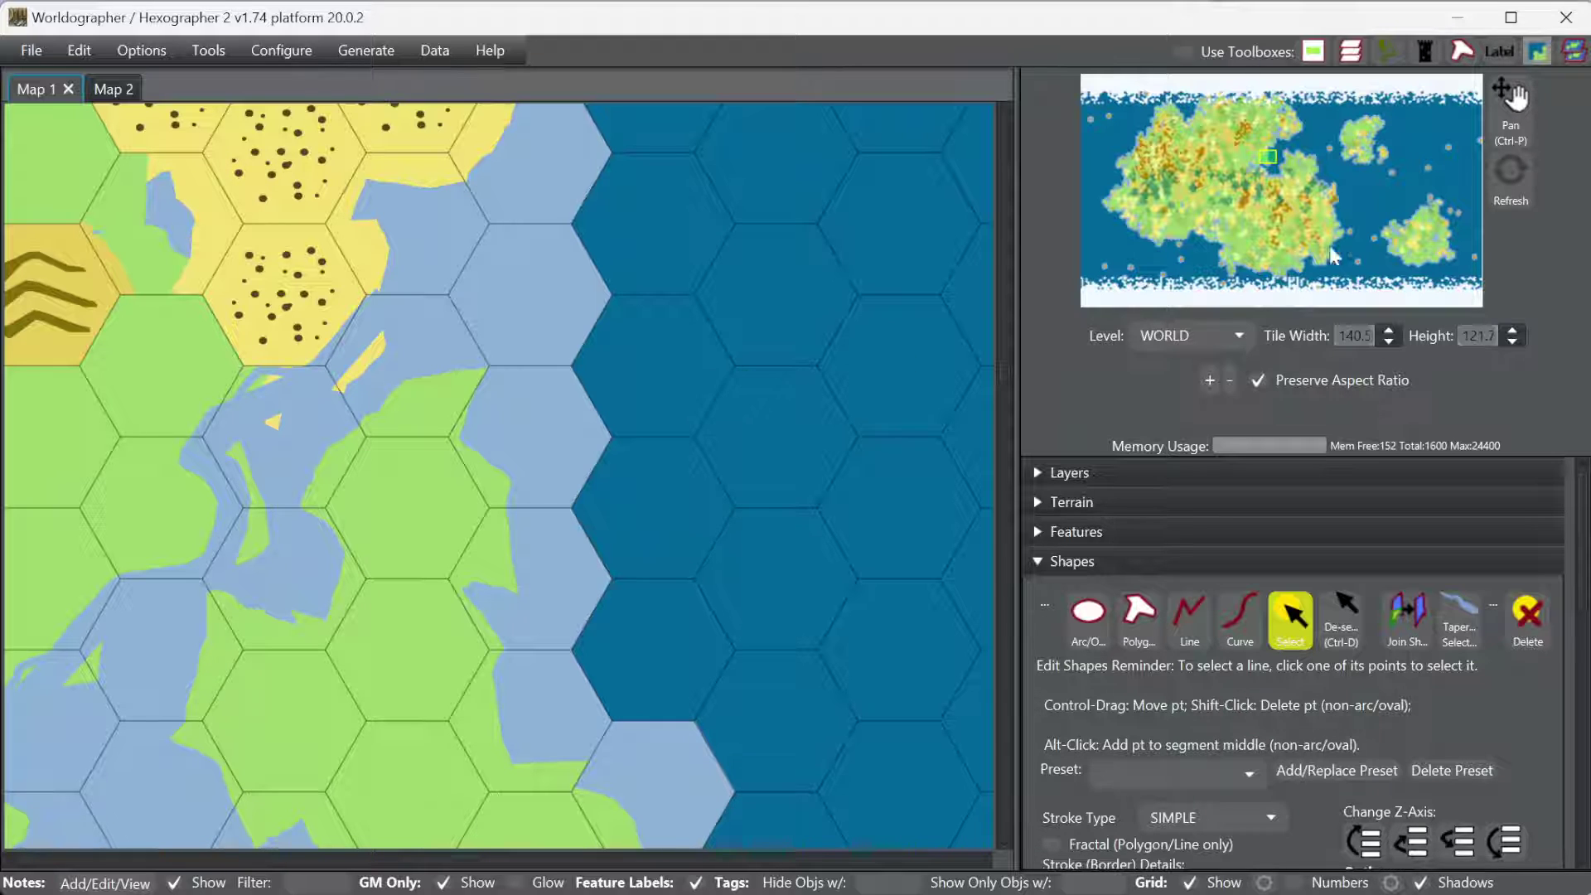
Step: Pan the map to a nearby desert coast where yellow sand polygons meet light-blue shallows
drag(1266, 156, 1267, 157)
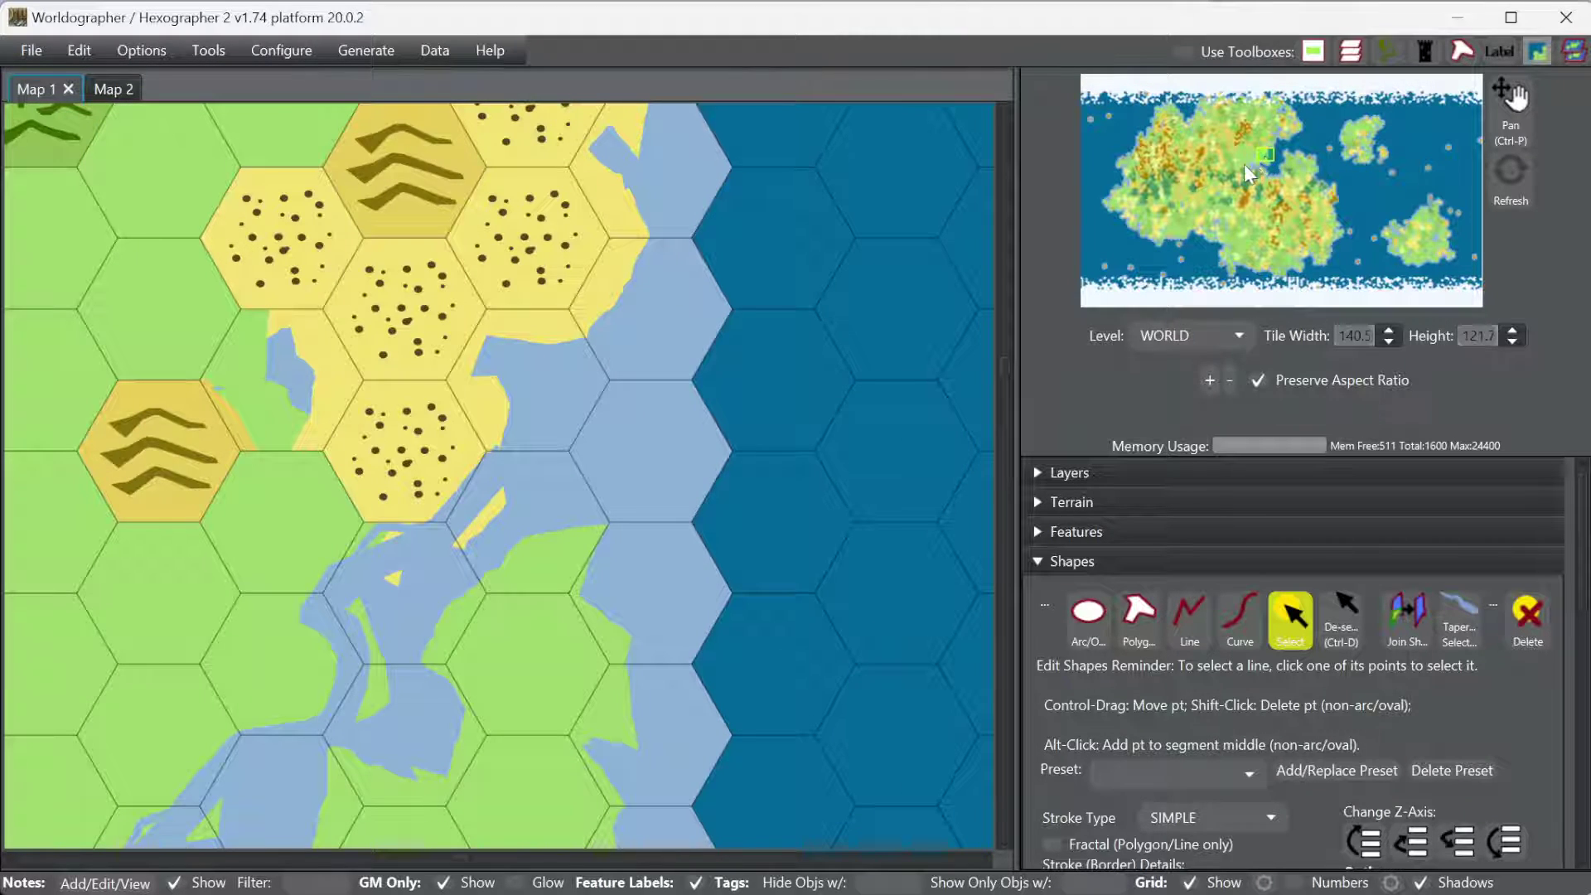